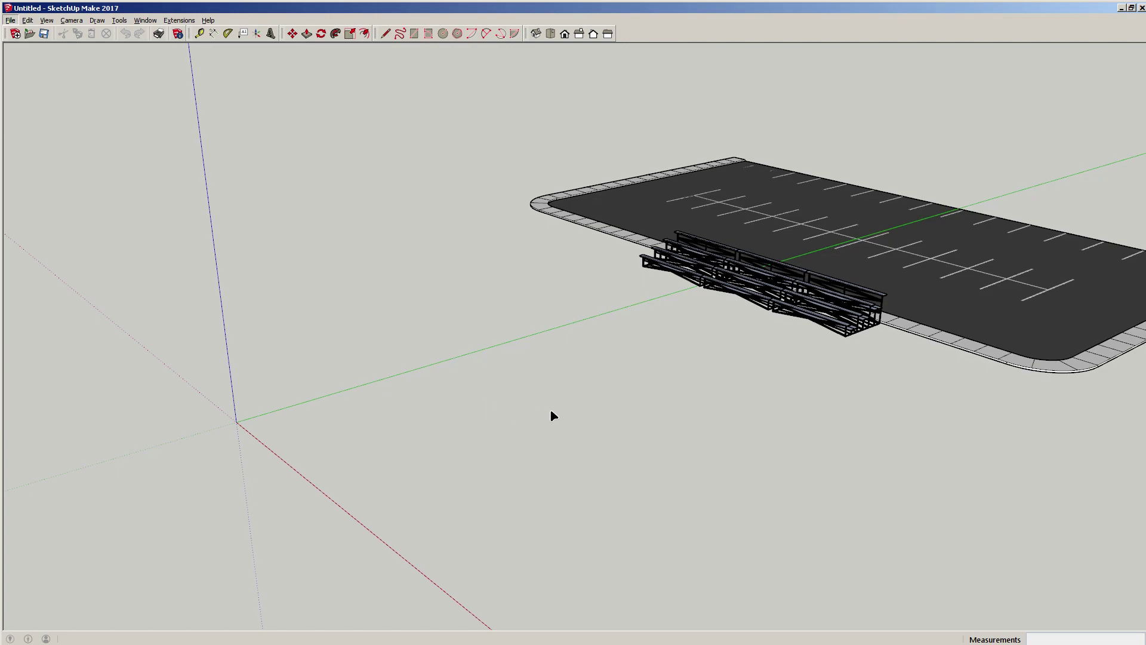
# - Examine the paved slab, its parking markings and the bleachers from several angles, and return to the axis origin
pyautogui.moveTo(548, 404); pyautogui.dragTo(369, 396, button='middle')
pyautogui.scroll(3, 418, 406)
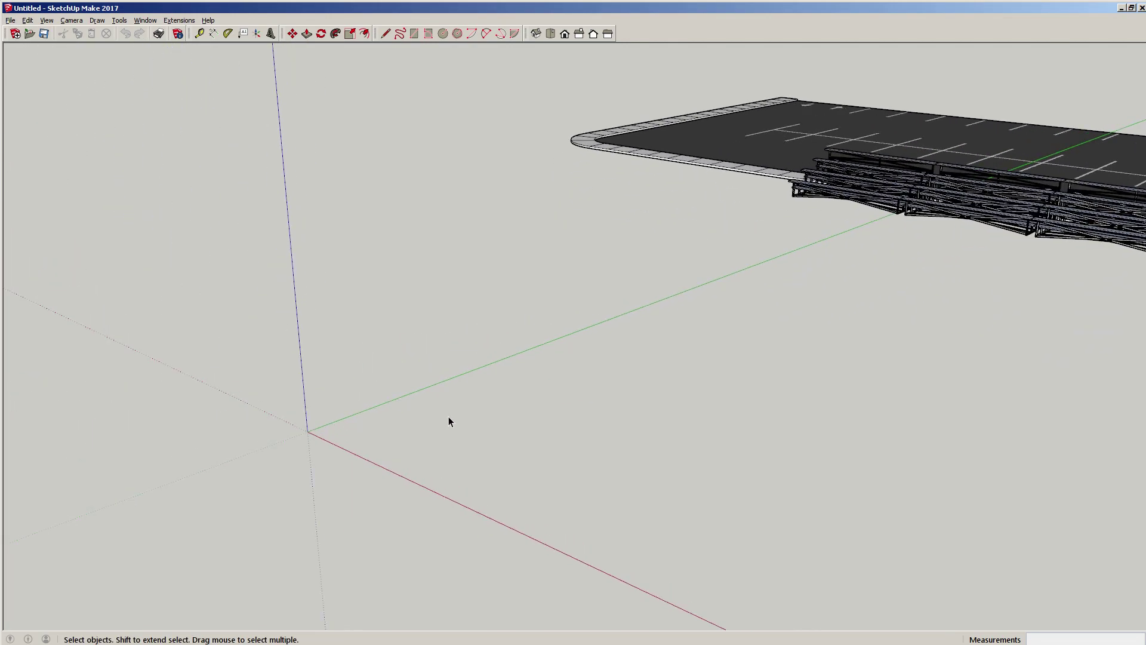
pyautogui.moveTo(449, 417); pyautogui.dragTo(553, 402, button='middle')
pyautogui.scroll(-1, 554, 399)
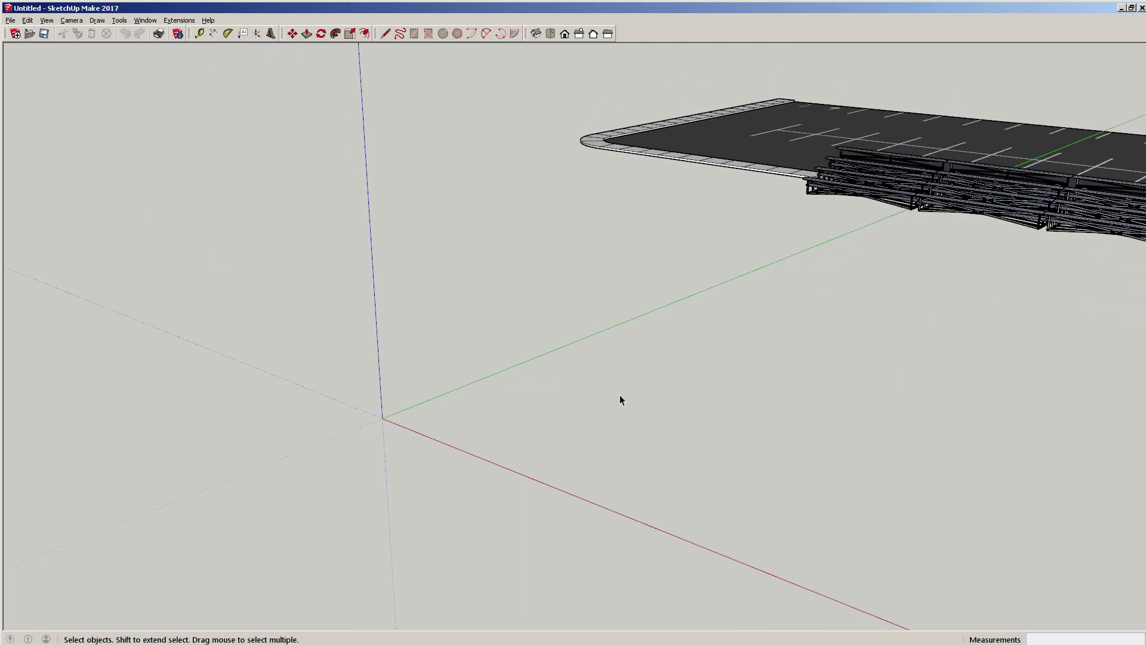
pyautogui.moveTo(634, 420); pyautogui.dragTo(598, 393, button='middle')
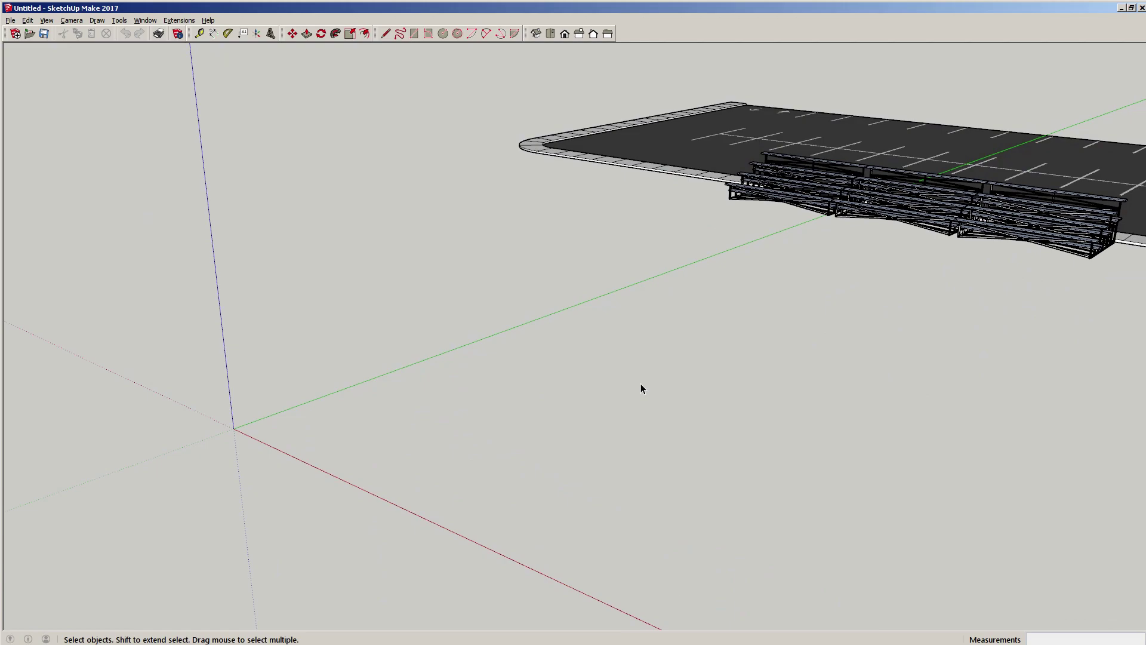
pyautogui.moveTo(847, 338); pyautogui.dragTo(501, 333, button='middle')
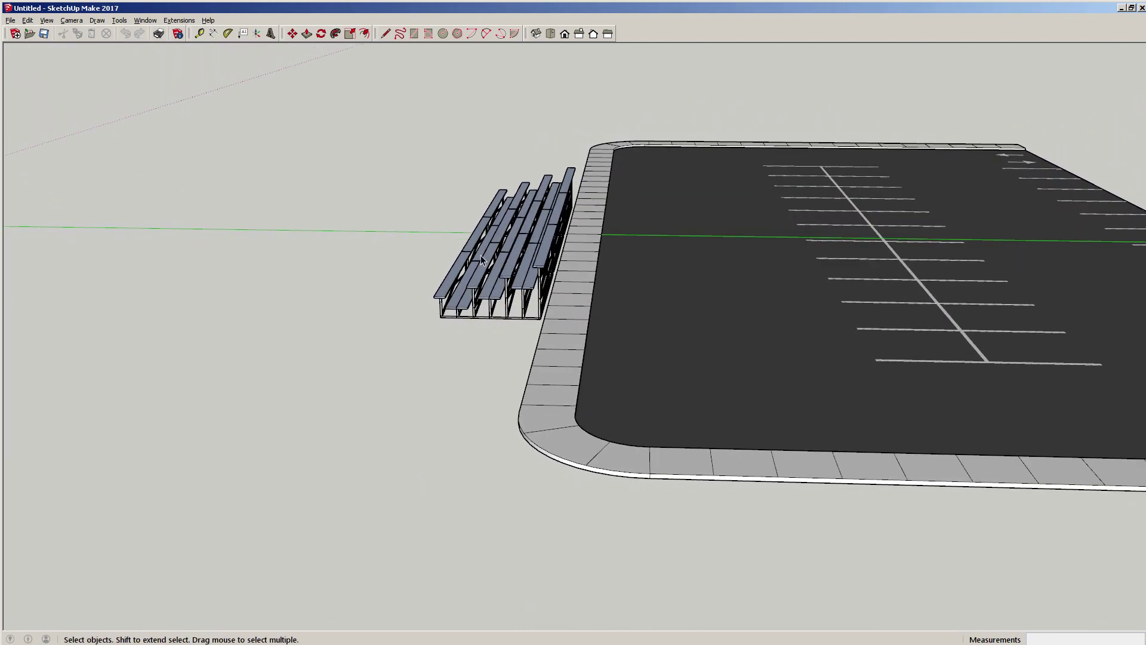
pyautogui.moveTo(482, 256); pyautogui.dragTo(675, 340, button='middle')
pyautogui.moveTo(958, 319); pyautogui.dragTo(982, 296, button='middle')
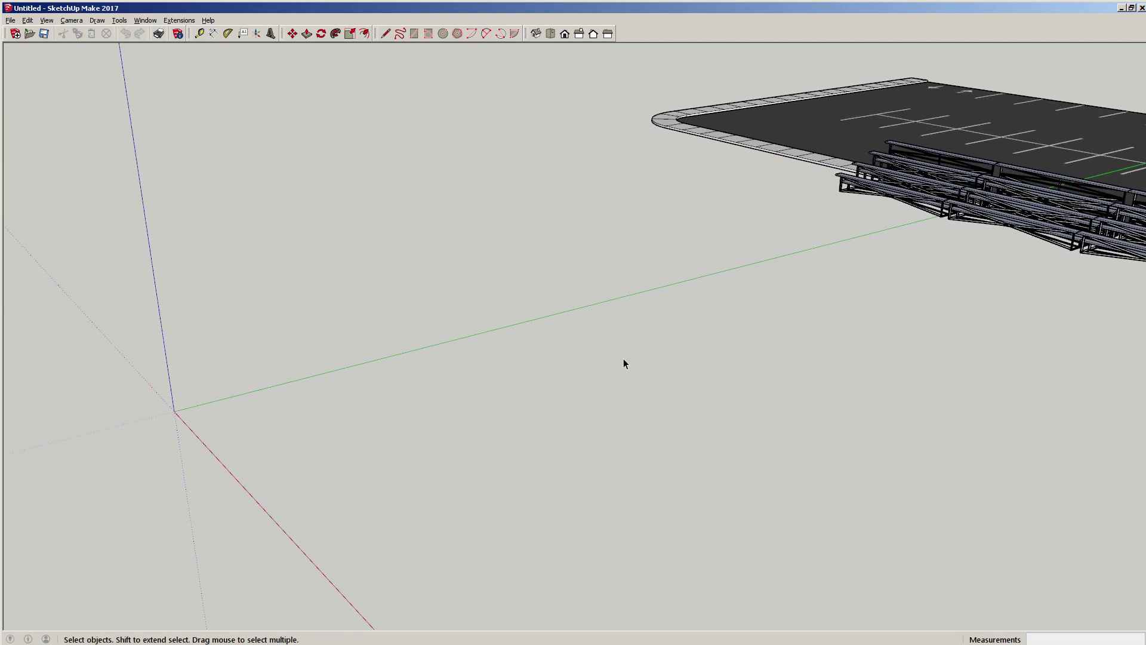
pyautogui.moveTo(623, 358); pyautogui.dragTo(703, 351, button='middle')
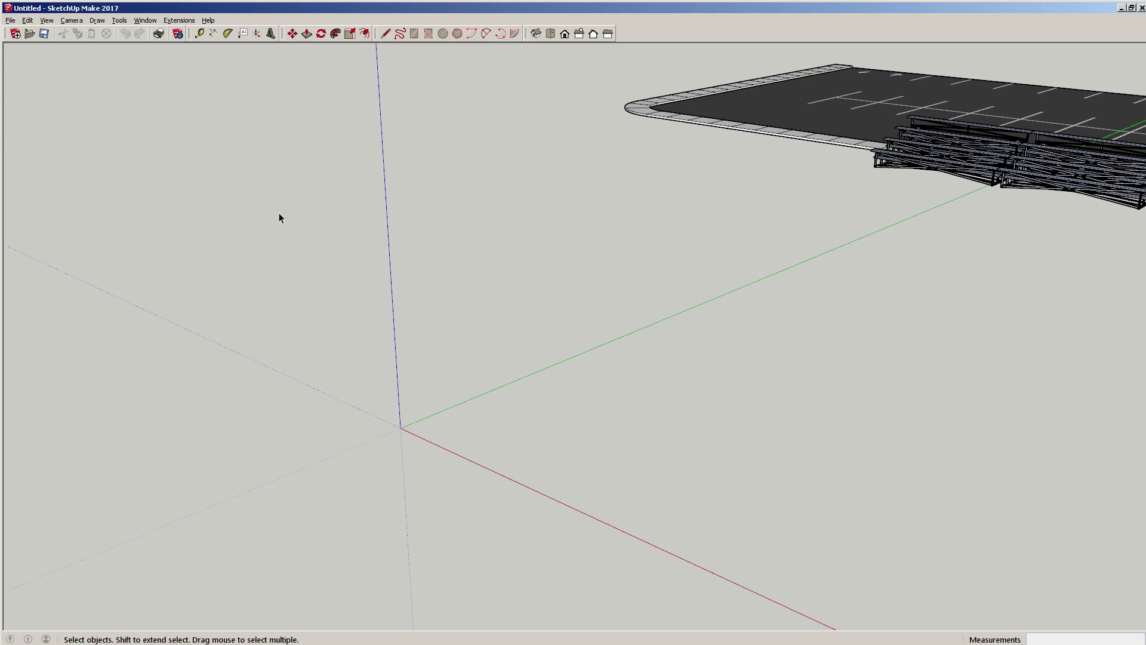
# - Review the default drawing template list in the preferences, including Skatepark_Builder, and leave without changing the selection
pyautogui.click(149, 21)
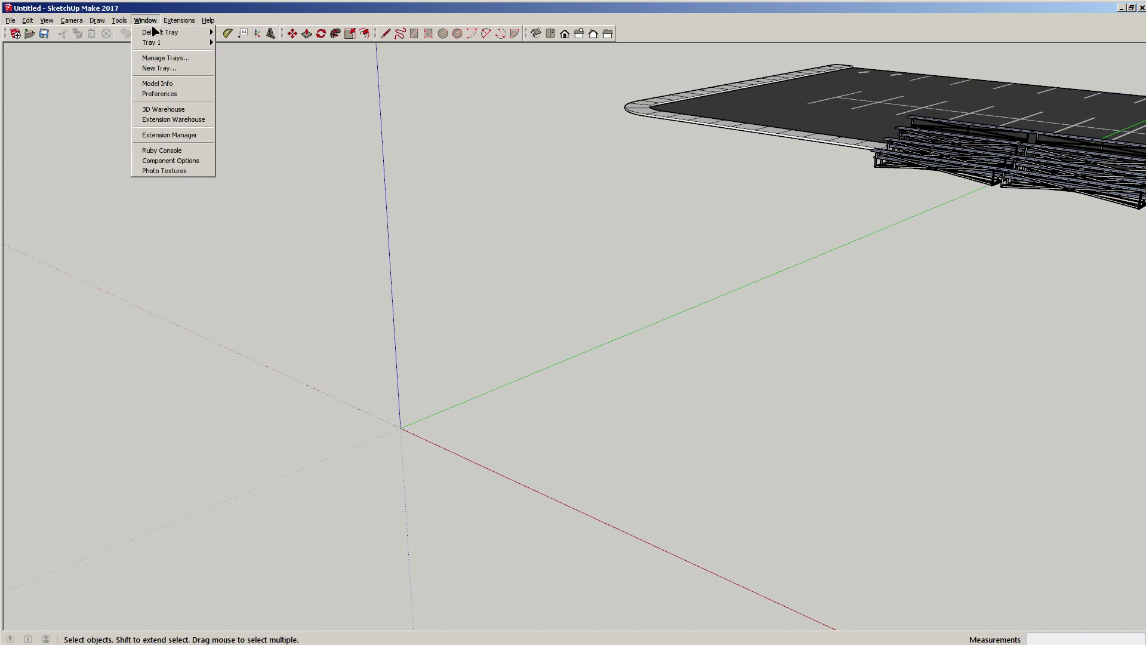
pyautogui.click(161, 95)
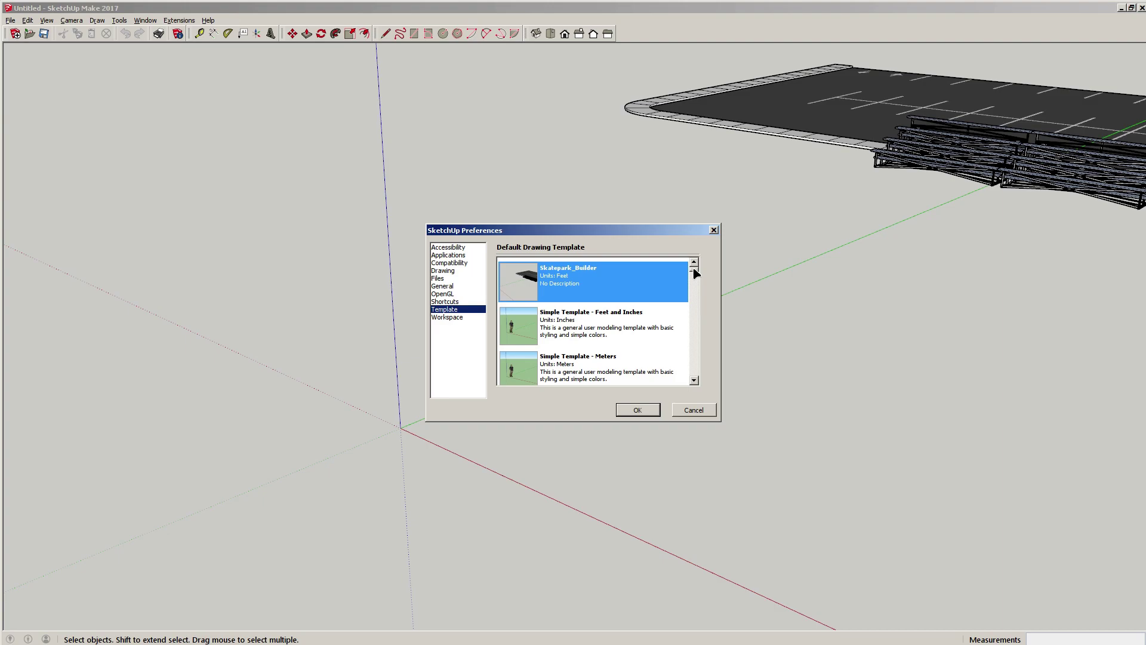
pyautogui.moveTo(694, 269); pyautogui.dragTo(700, 317)
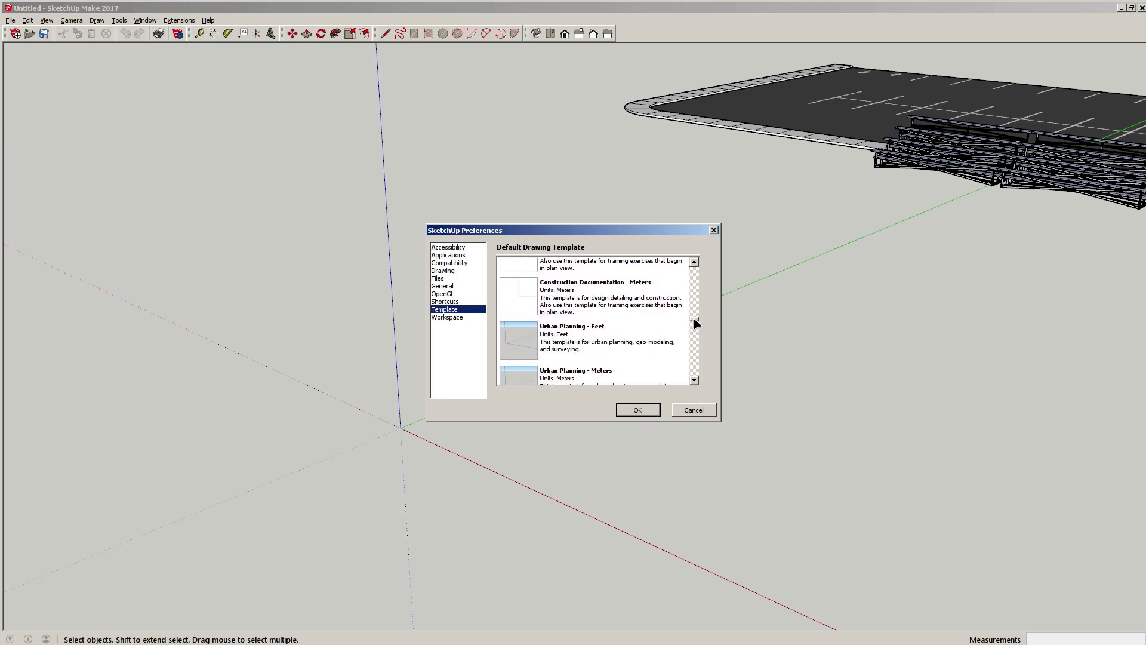
pyautogui.moveTo(696, 323); pyautogui.dragTo(695, 264)
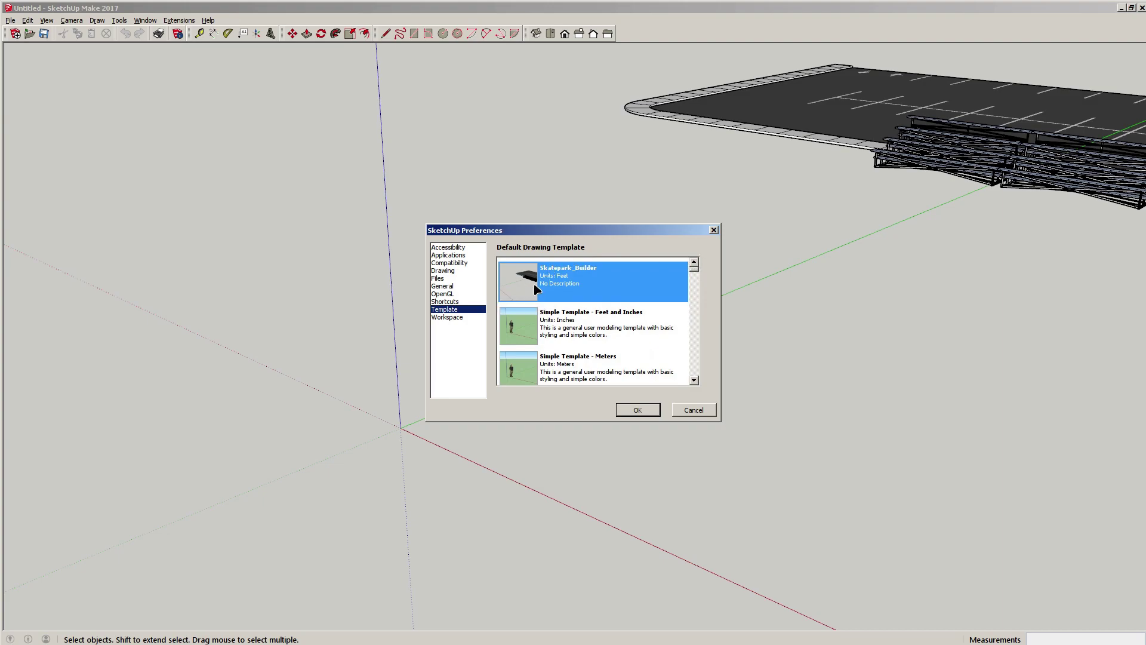
pyautogui.click(695, 412)
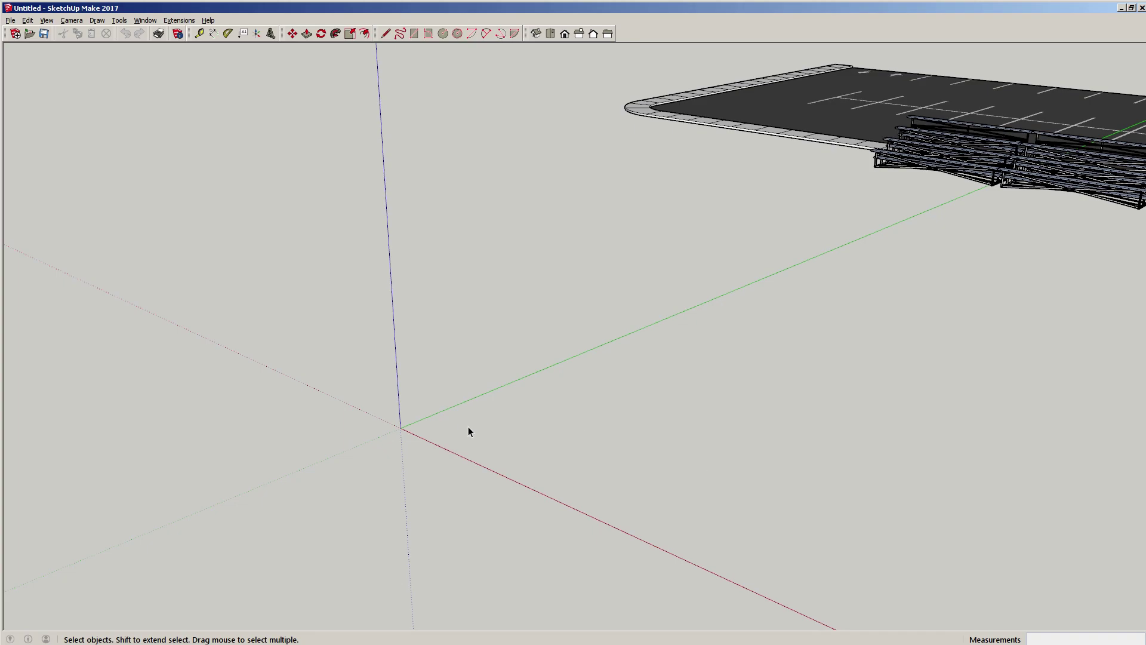
# - Draw a closed upright rectangle with lines from the origin, 4' high on the blue axis and 11' long on the green axis
pyautogui.moveTo(425, 417); pyautogui.dragTo(453, 411, button='middle')
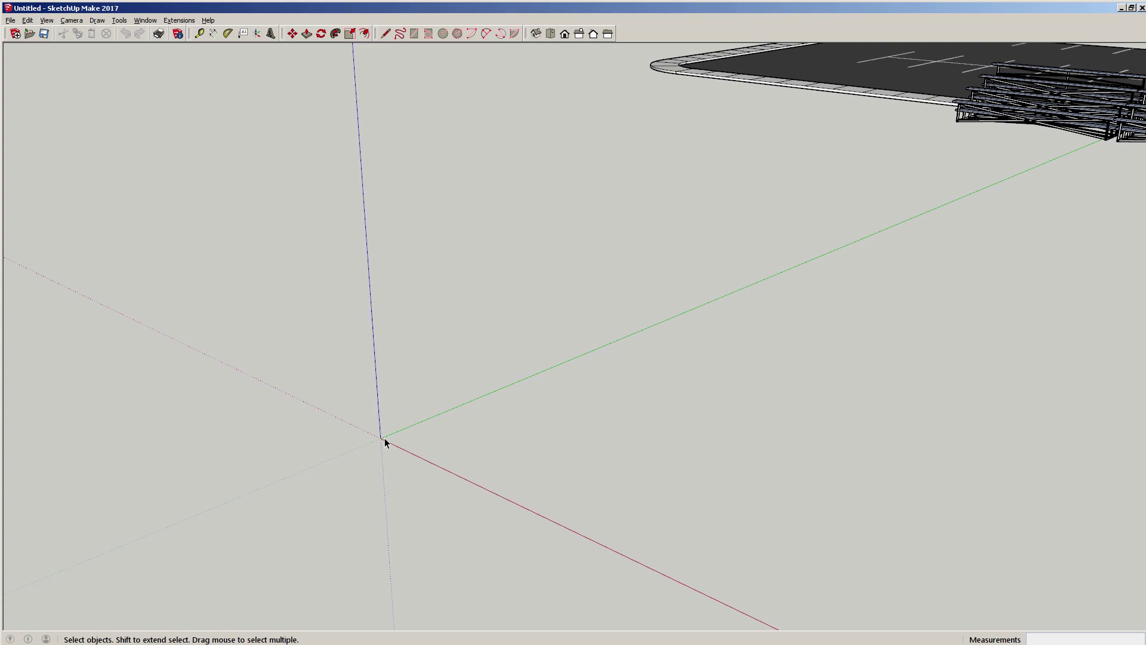
pyautogui.press('l')
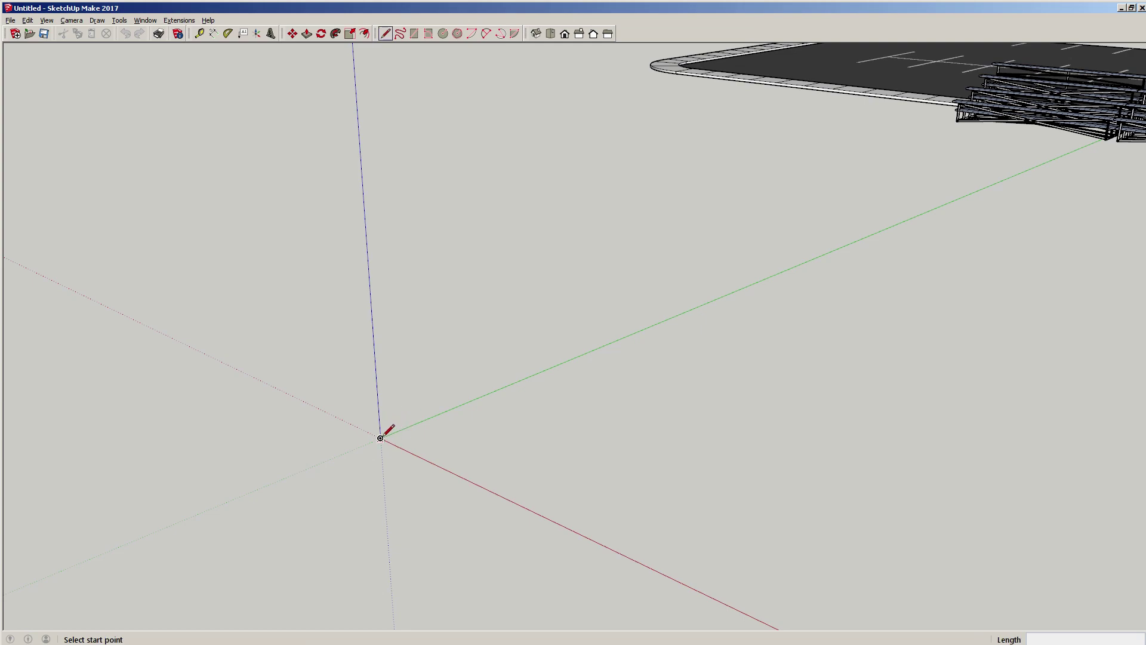
pyautogui.click(381, 437)
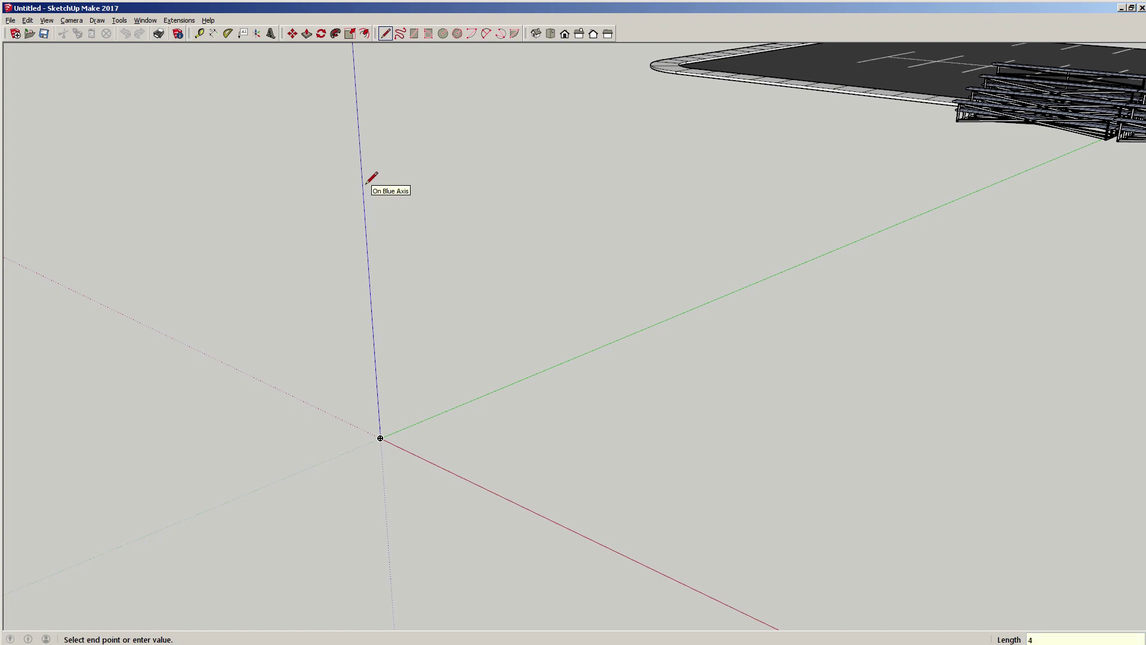
pyautogui.press('Return')
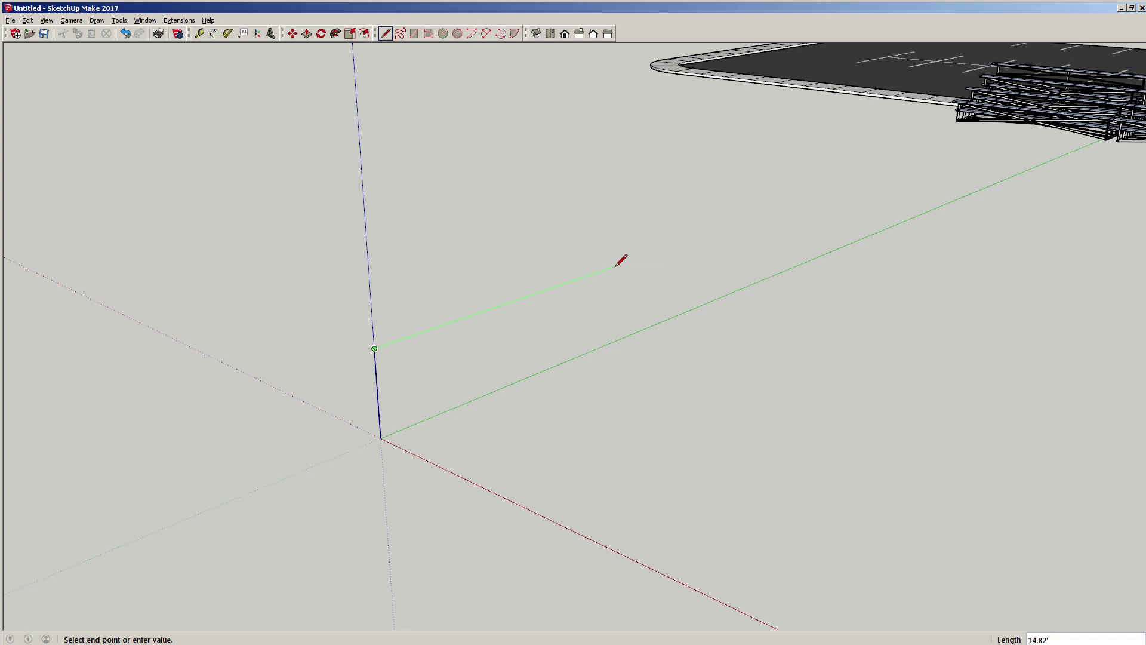
pyautogui.write('1')
pyautogui.press('Return')
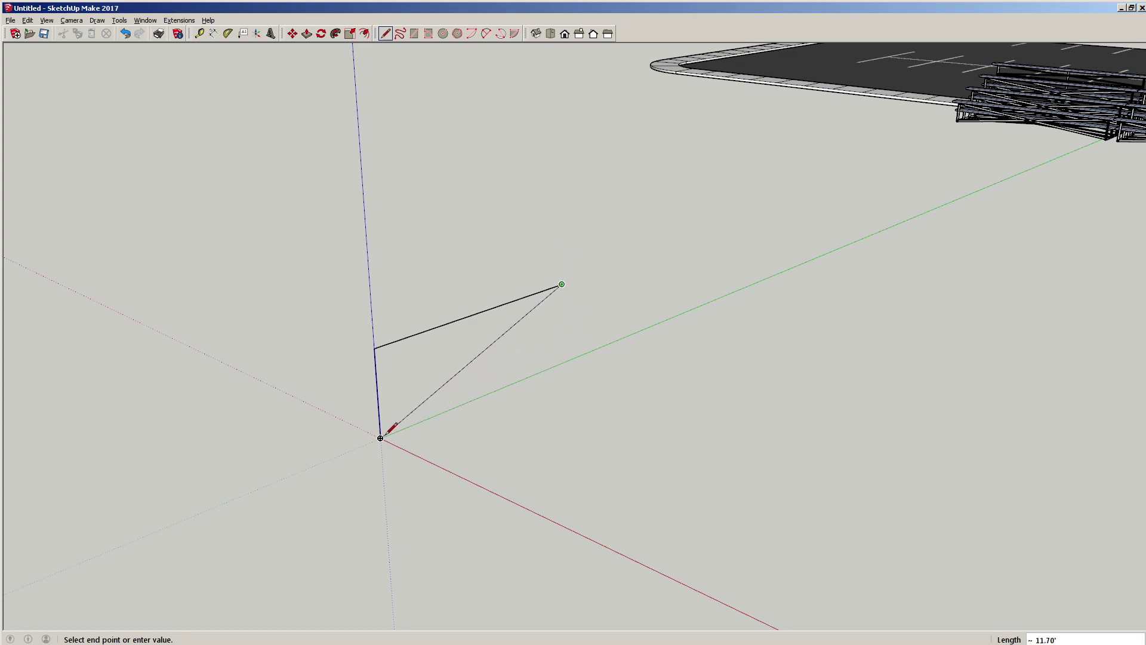
pyautogui.click(562, 362)
pyautogui.click(380, 437)
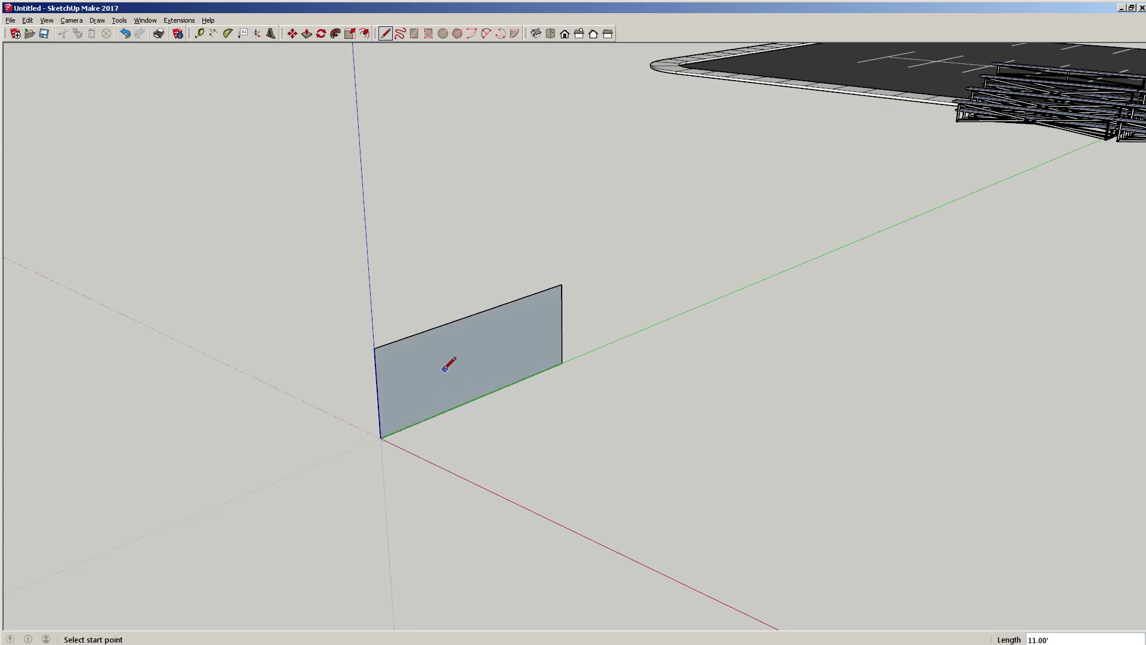
# - Draw a test line from the rectangle's lower far corner, try moving that shared corner, and undo the test
pyautogui.moveTo(448, 361)
pyautogui.mouseDown(button='middle')
pyautogui.moveTo(441, 382)
pyautogui.moveTo(904, 322)
pyautogui.moveTo(456, 323)
pyautogui.moveTo(645, 340)
pyautogui.moveTo(815, 334)
pyautogui.moveTo(440, 315)
pyautogui.mouseUp(button='middle')
pyautogui.scroll(2, 440, 331)
pyautogui.scroll(1, 441, 334)
pyautogui.press('space')
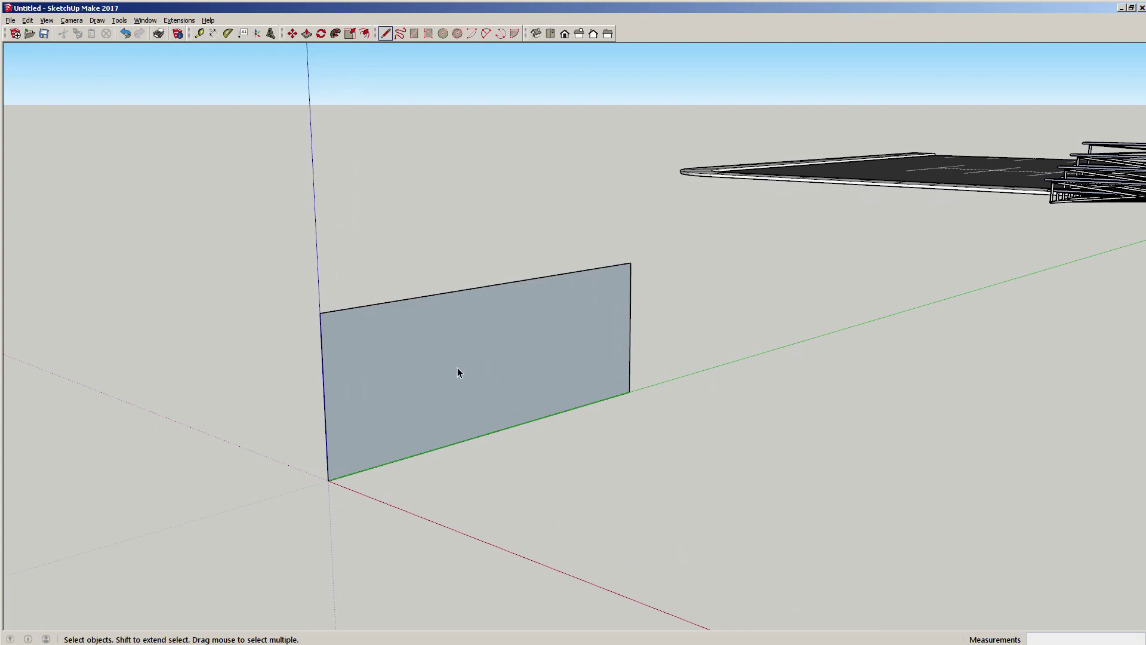
pyautogui.press('l')
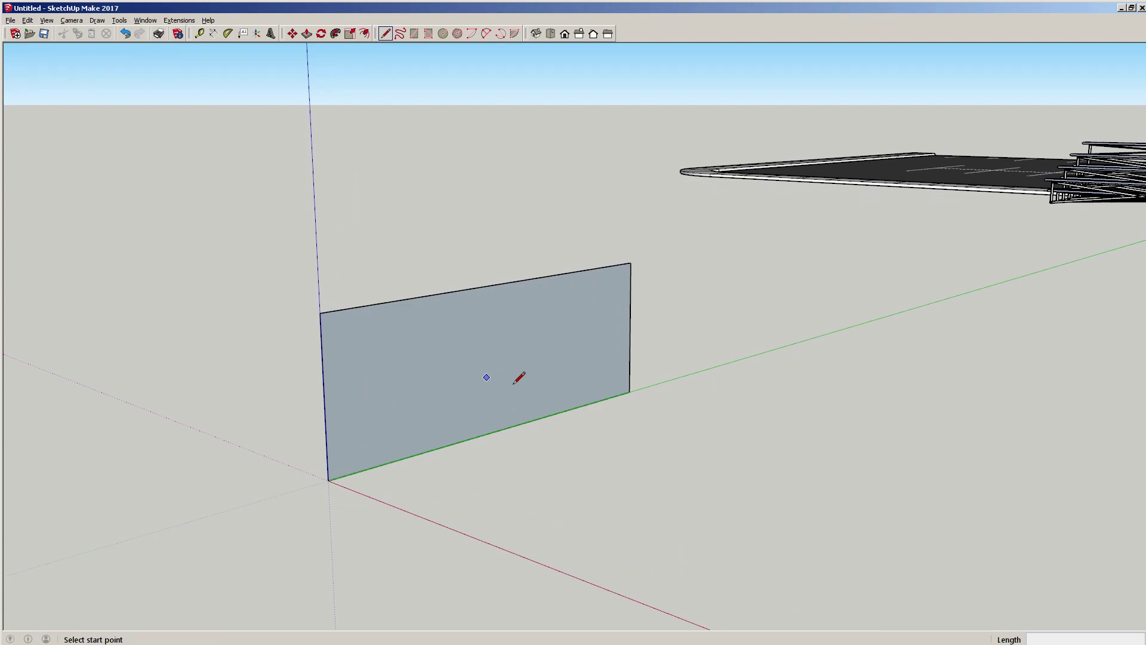
pyautogui.click(629, 391)
pyautogui.click(822, 374)
pyautogui.press('space')
pyautogui.press('m')
pyautogui.click(630, 392)
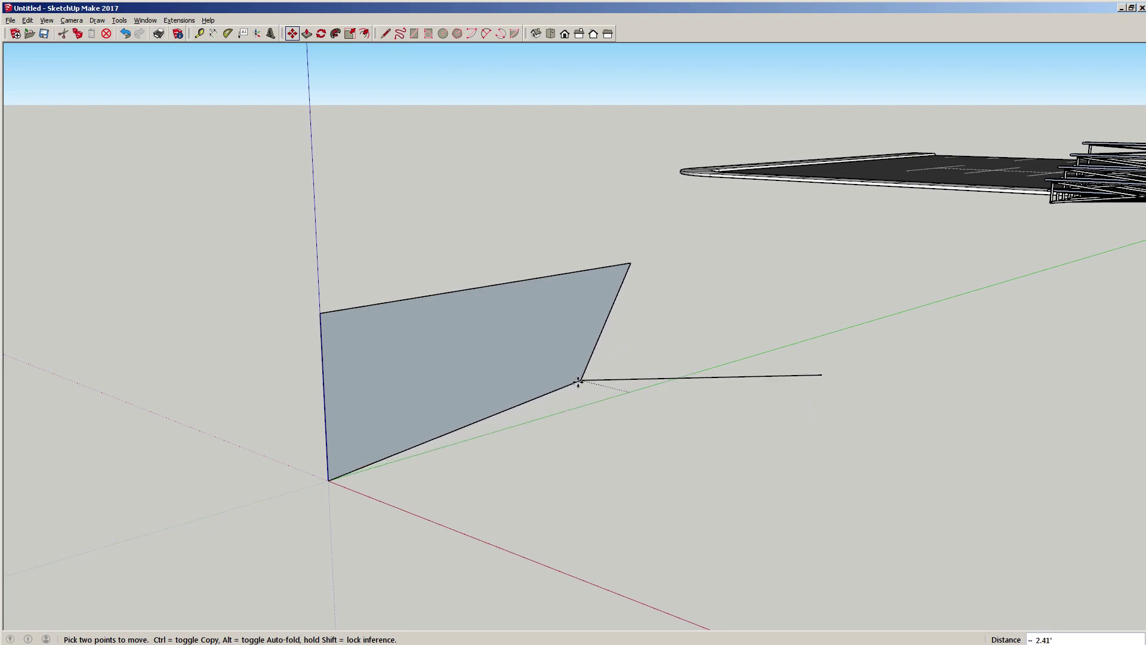
pyautogui.press('Escape')
pyautogui.press('space')
pyautogui.hotkey('ctrl', 'z')
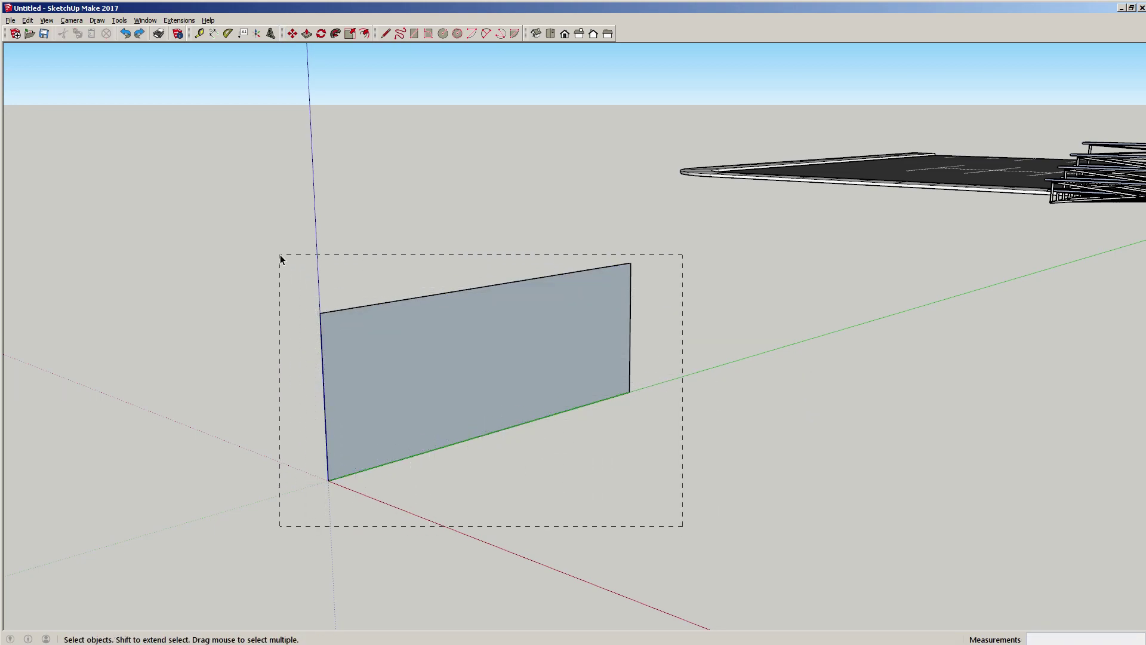
# - Select the rectangular face with all its edges and try to make it a group
pyautogui.moveTo(281, 258); pyautogui.dragTo(281, 259)
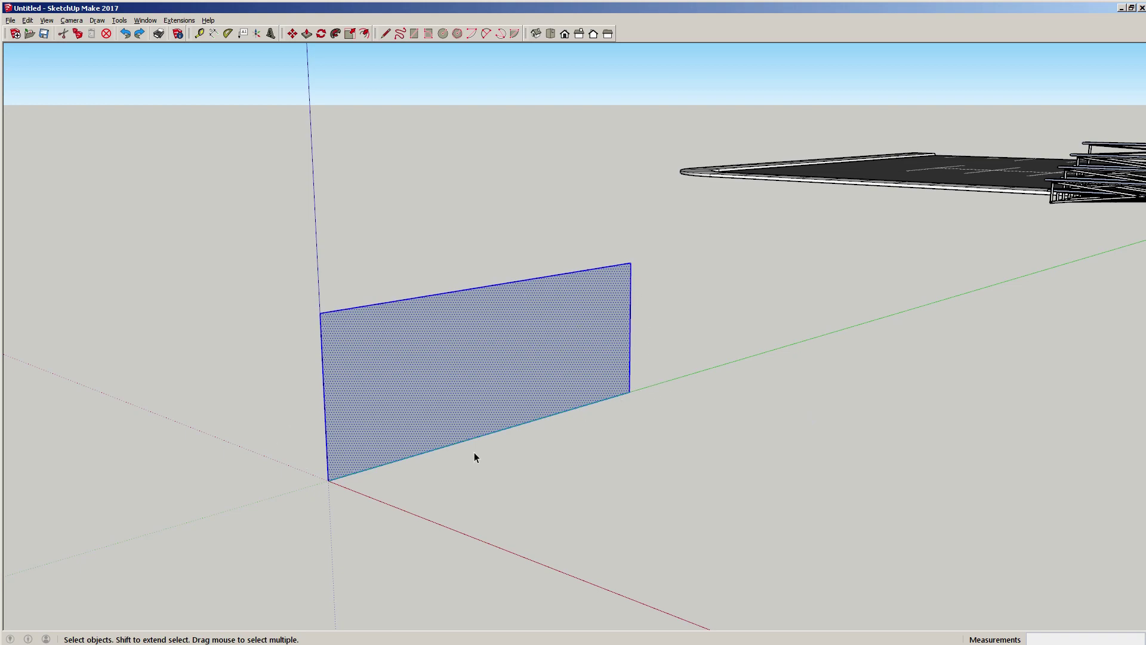
pyautogui.rightClick(477, 357)
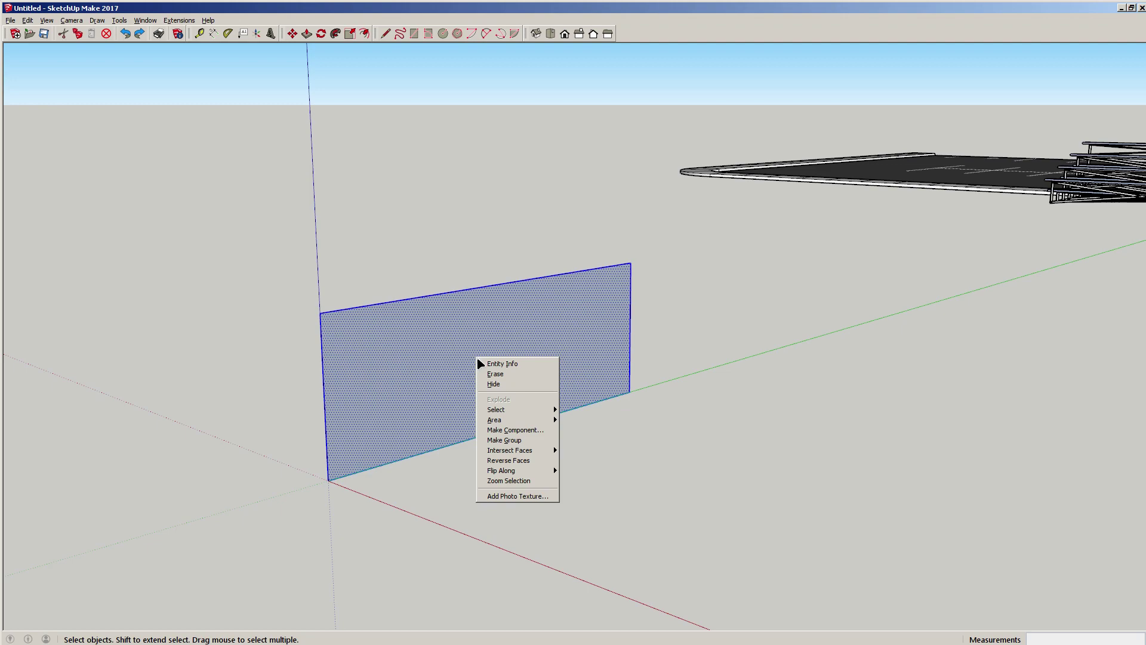
pyautogui.click(511, 440)
pyautogui.click(688, 426)
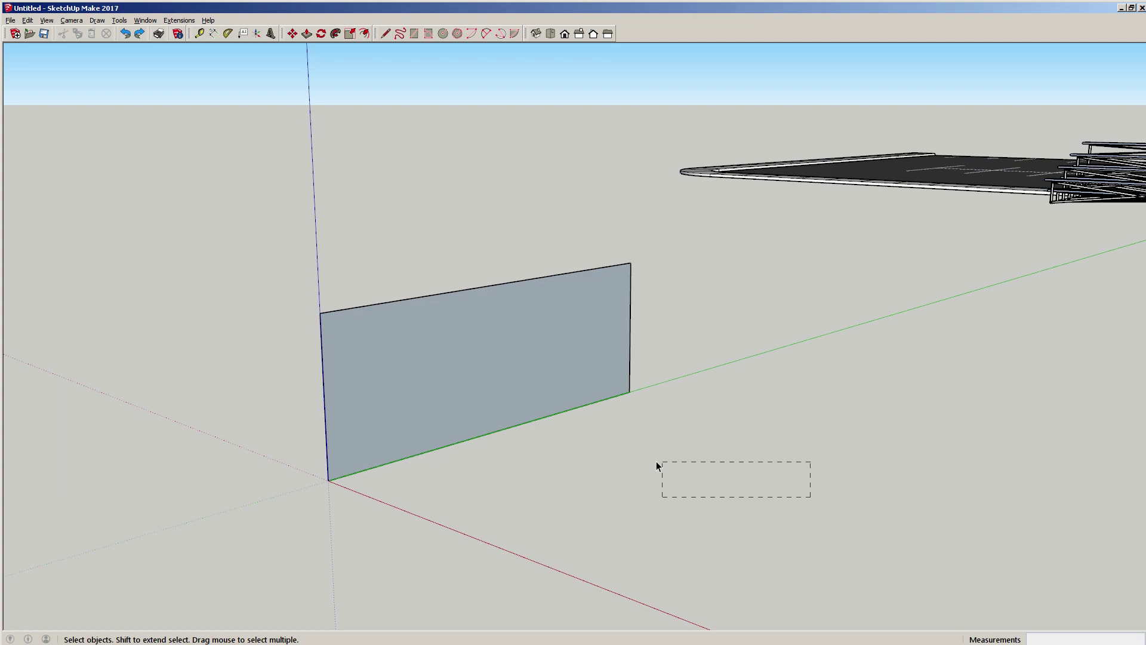
# - Try a crossing selection over the rectangle's corner at the origin, and clear the selection
pyautogui.moveTo(526, 542); pyautogui.dragTo(833, 440)
pyautogui.moveTo(557, 538); pyautogui.dragTo(859, 433)
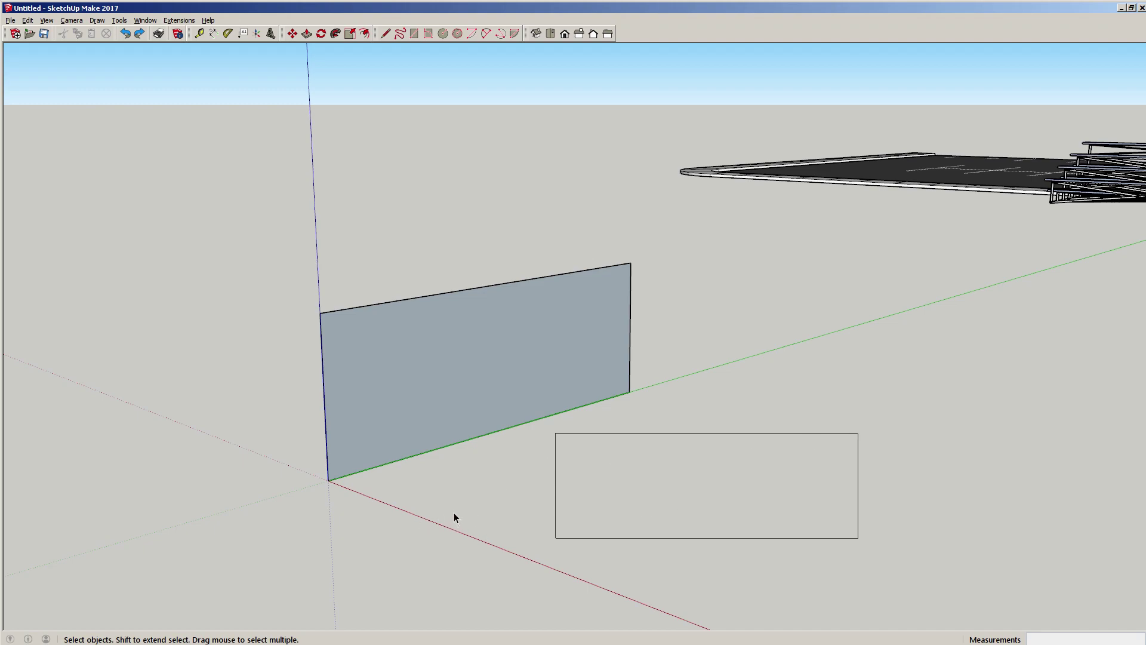
pyautogui.moveTo(454, 514); pyautogui.dragTo(387, 478)
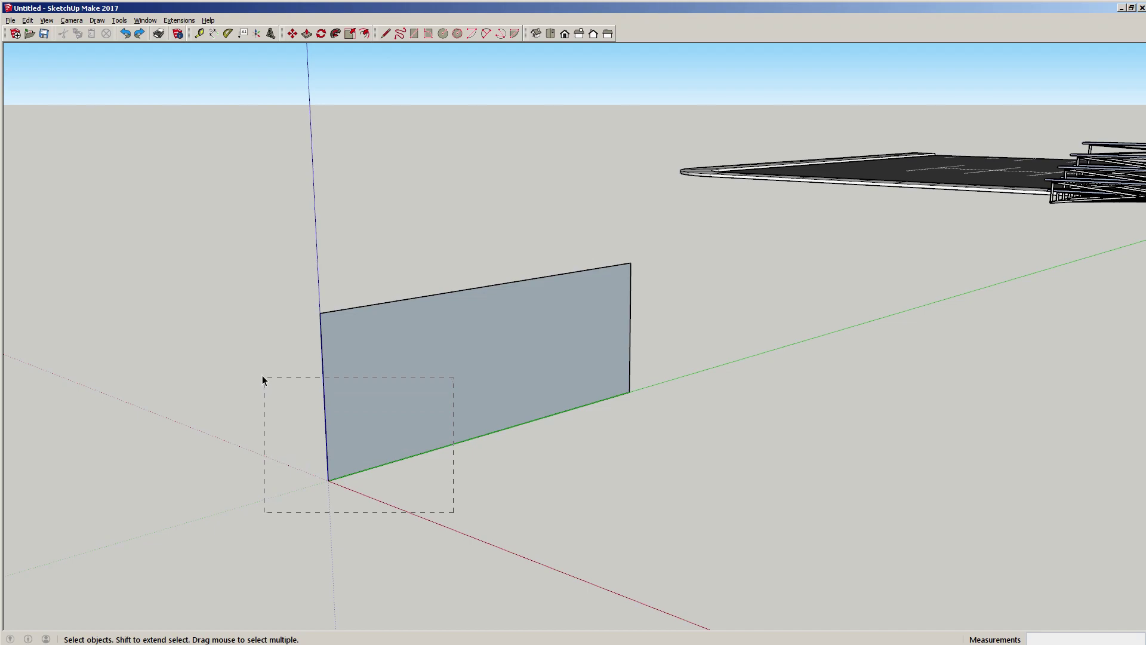
pyautogui.moveTo(251, 366); pyautogui.dragTo(252, 367)
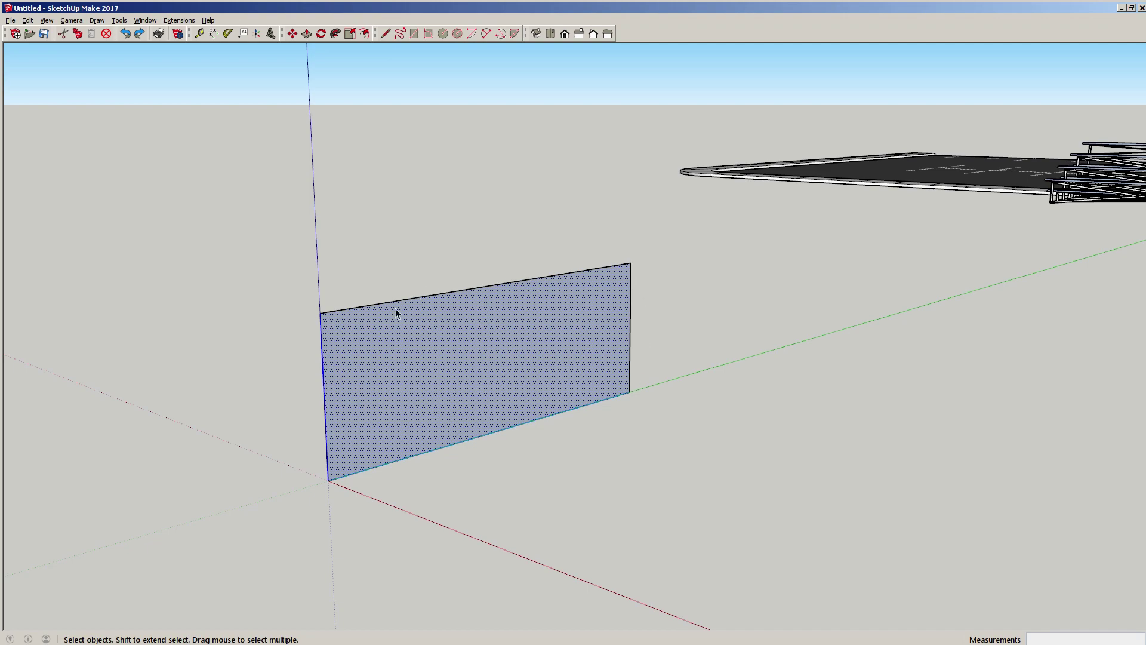
pyautogui.click(397, 496)
# - Try an enclosing window selection around the whole rectangle, and clear the selection
pyautogui.moveTo(259, 549); pyautogui.dragTo(542, 395)
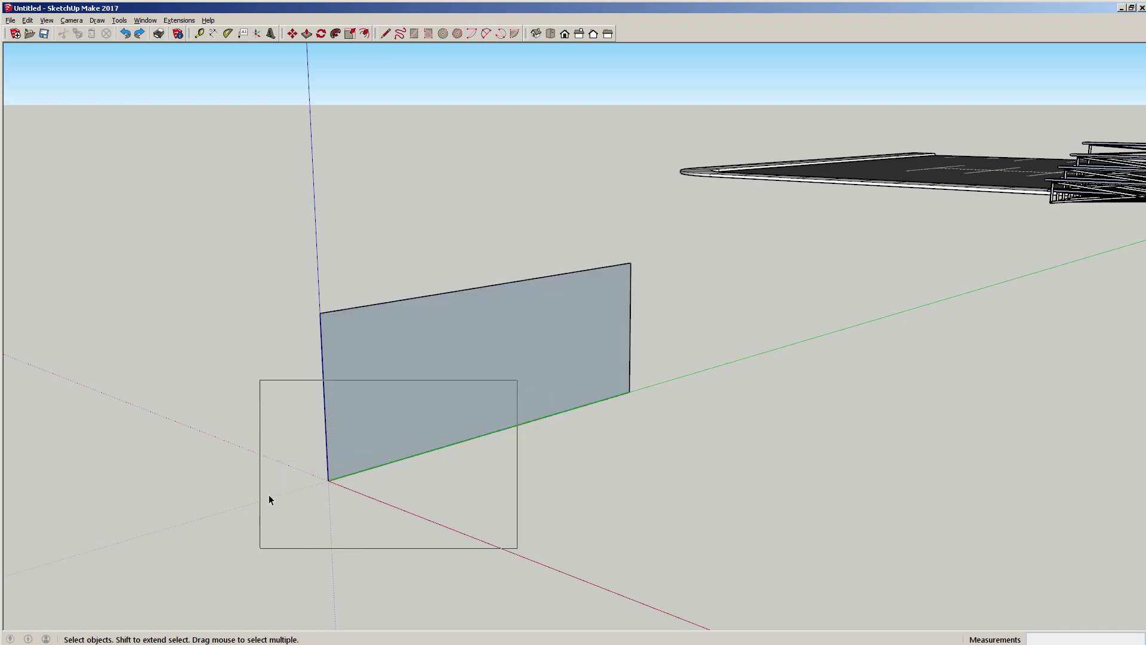
pyautogui.moveTo(220, 538); pyautogui.dragTo(671, 238)
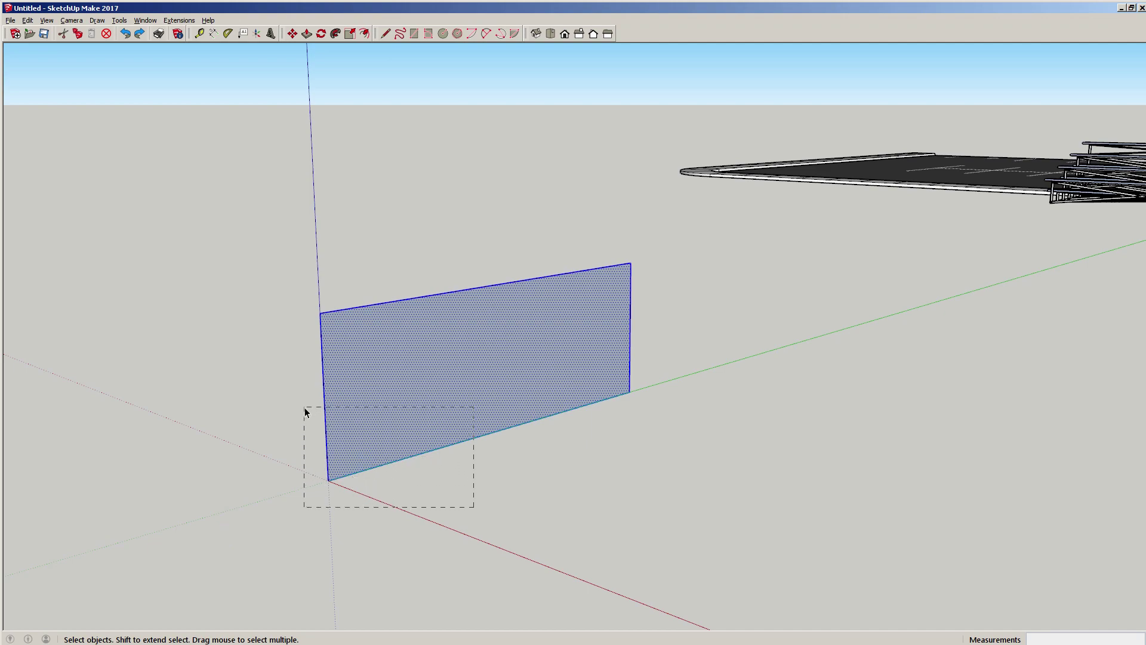
pyautogui.click(603, 477)
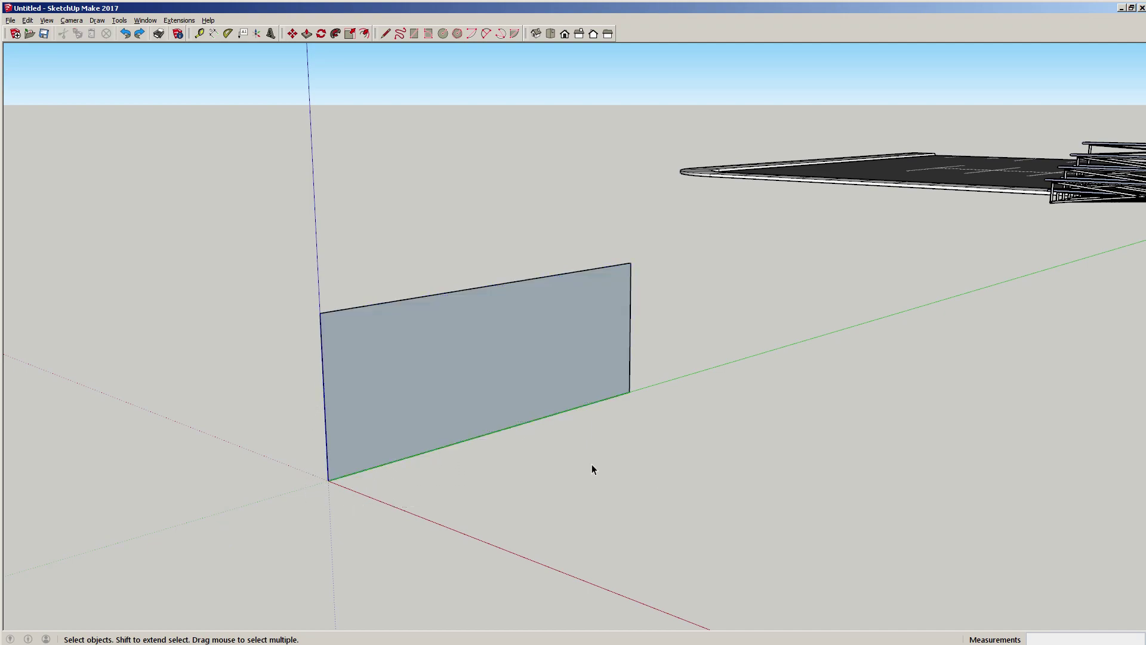
# - Select the rectangular face together with its edges and make them a group
pyautogui.click(467, 366)
pyautogui.moveTo(515, 366)
pyautogui.mouseDown(button='middle')
pyautogui.moveTo(137, 370)
pyautogui.moveTo(696, 340)
pyautogui.moveTo(510, 361)
pyautogui.mouseUp(button='middle')
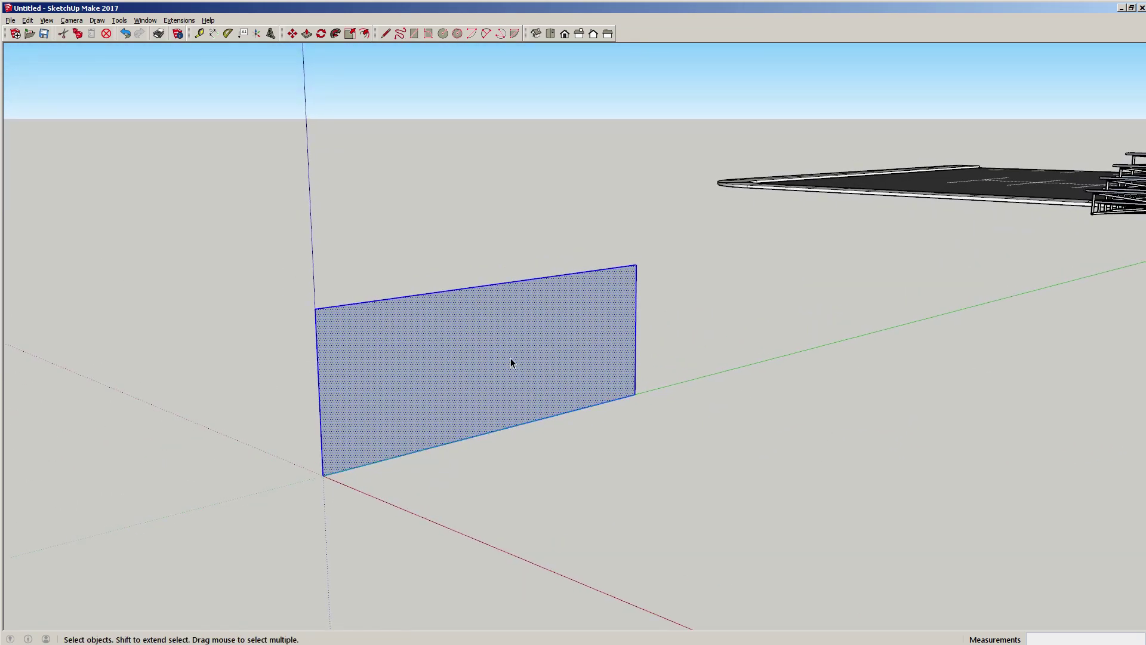
pyautogui.rightClick(478, 362)
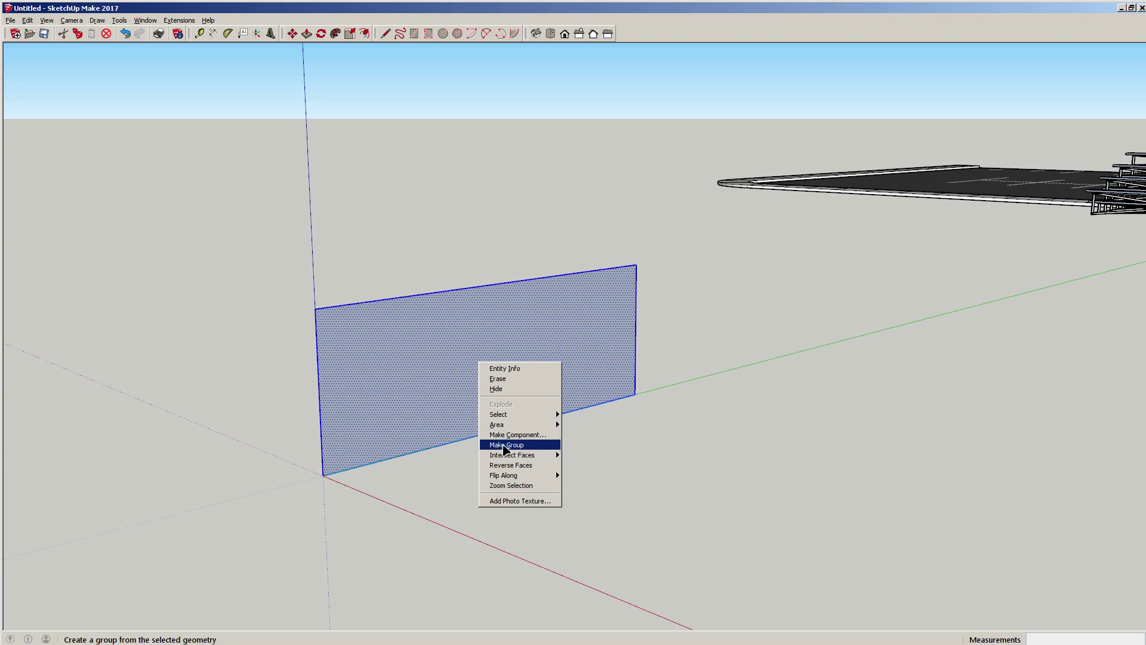
pyautogui.click(504, 445)
# - Deselect the grouped rectangle and select it again to check that it behaves as one object
pyautogui.moveTo(537, 358)
pyautogui.mouseDown(button='middle')
pyautogui.moveTo(312, 350)
pyautogui.moveTo(640, 333)
pyautogui.moveTo(536, 339)
pyautogui.mouseUp(button='middle')
pyautogui.scroll(2, 478, 339)
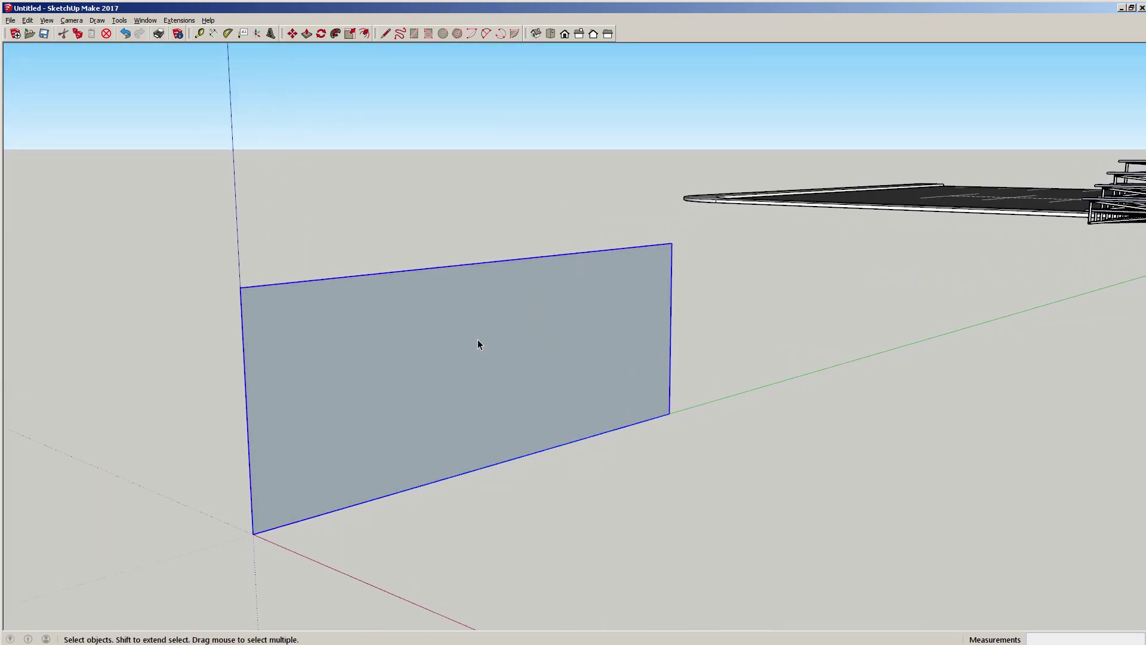
pyautogui.scroll(1, 478, 341)
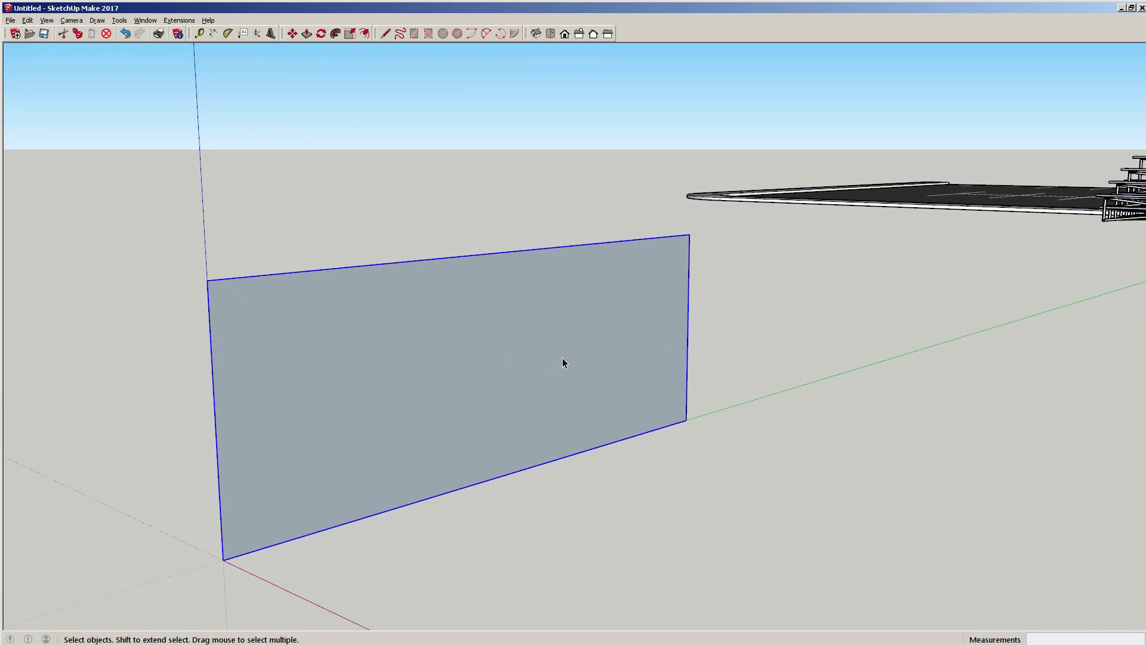
pyautogui.scroll(-2, 537, 364)
pyautogui.moveTo(489, 348); pyautogui.dragTo(513, 383, button='middle')
pyautogui.click(619, 459)
pyautogui.click(427, 399)
pyautogui.moveTo(428, 399); pyautogui.dragTo(436, 357, button='middle')
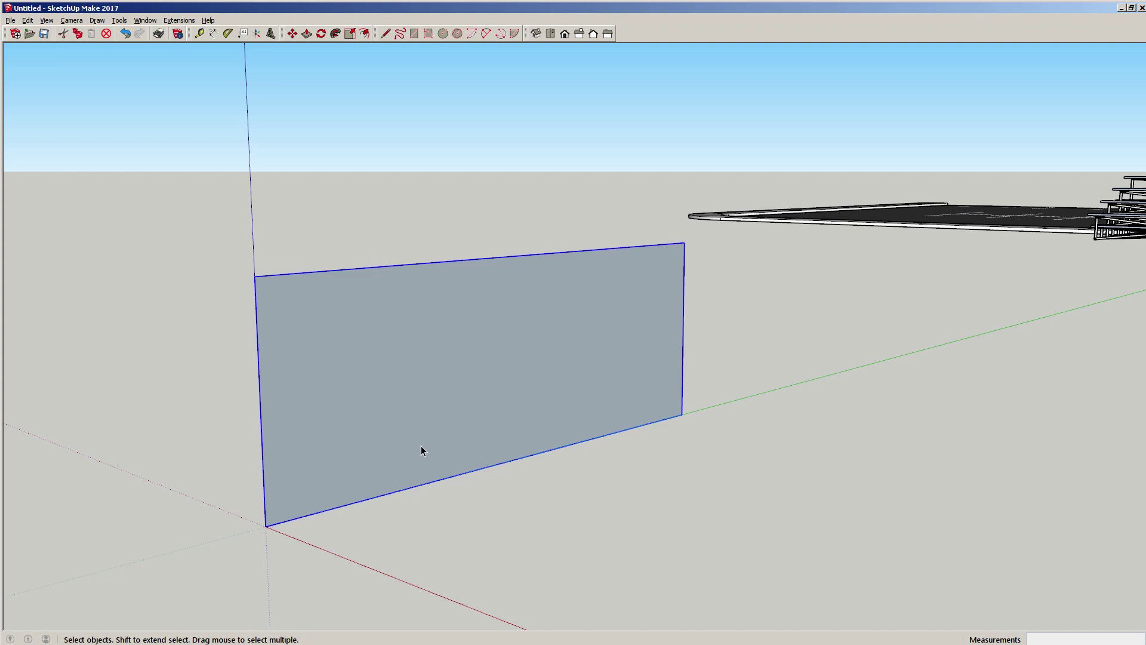
# - Draw a two-point arc from the origin to the rectangle's top edge with a bulge of about 1.05', and delete the grouped rectangle
pyautogui.hotkey('shift', 'p')
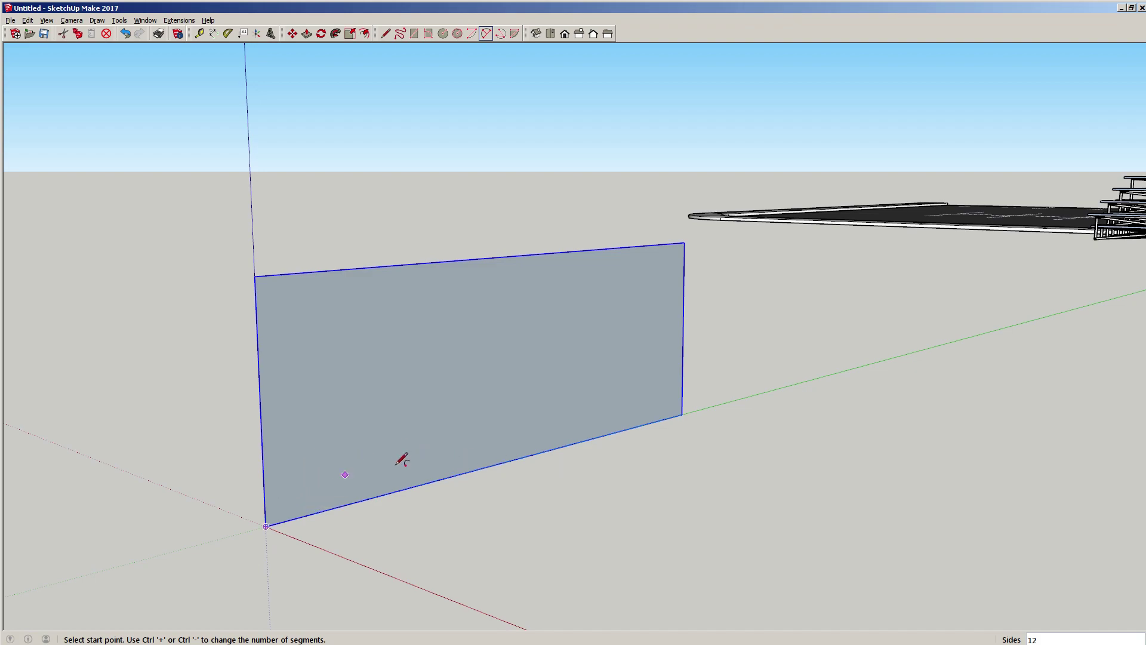
pyautogui.scroll(1, 448, 369)
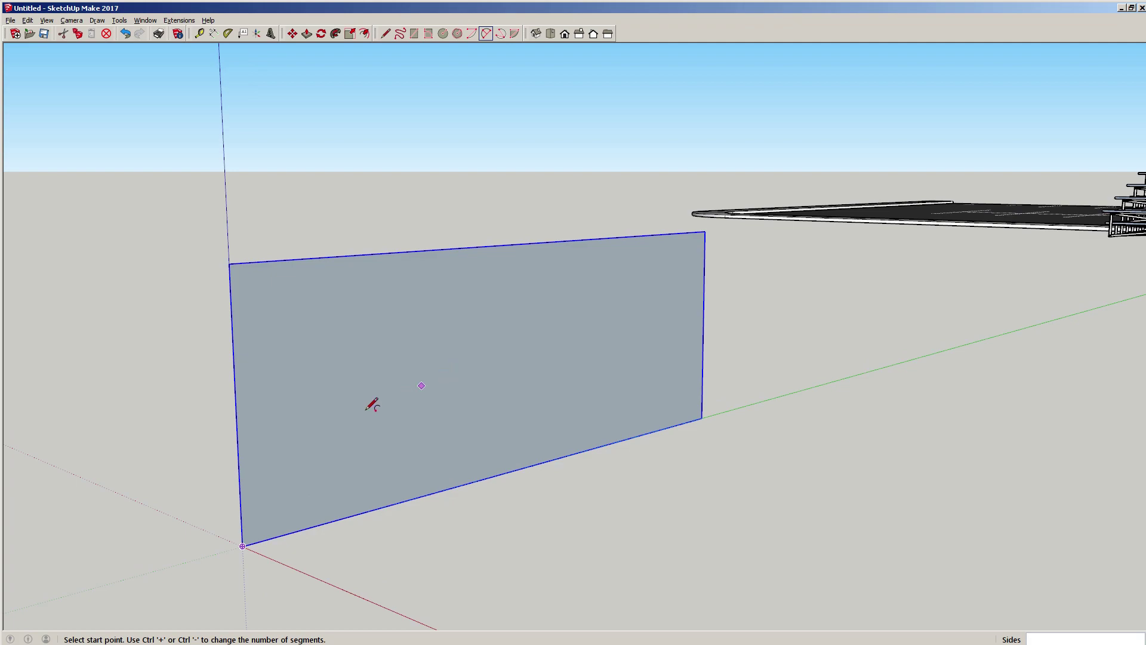
pyautogui.click(242, 546)
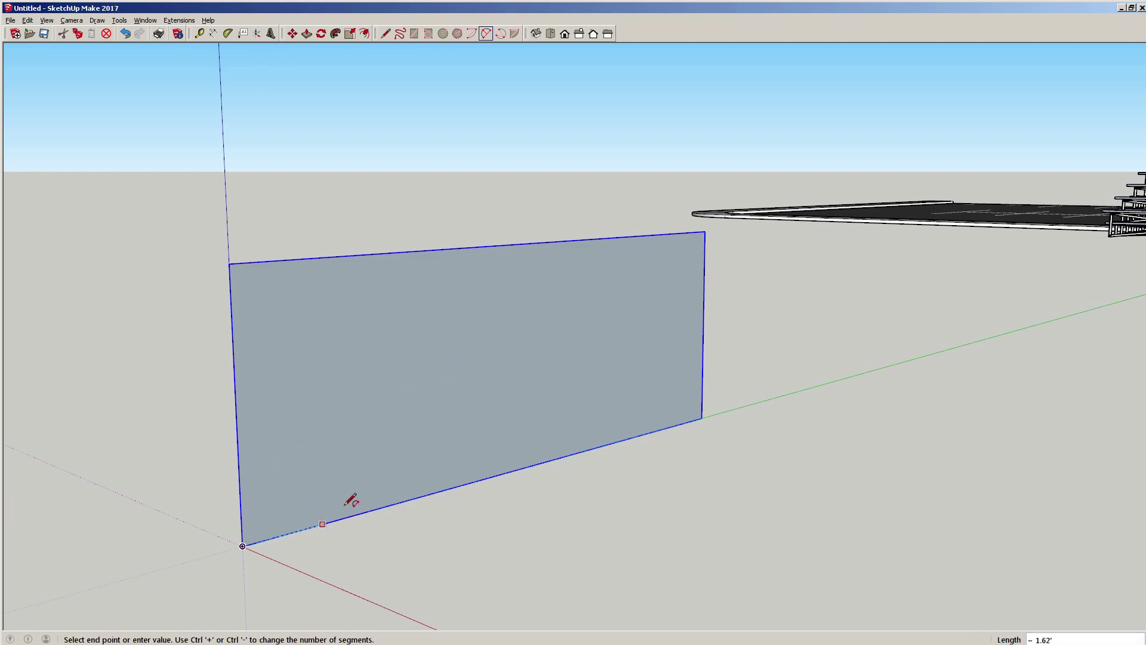
pyautogui.click(557, 242)
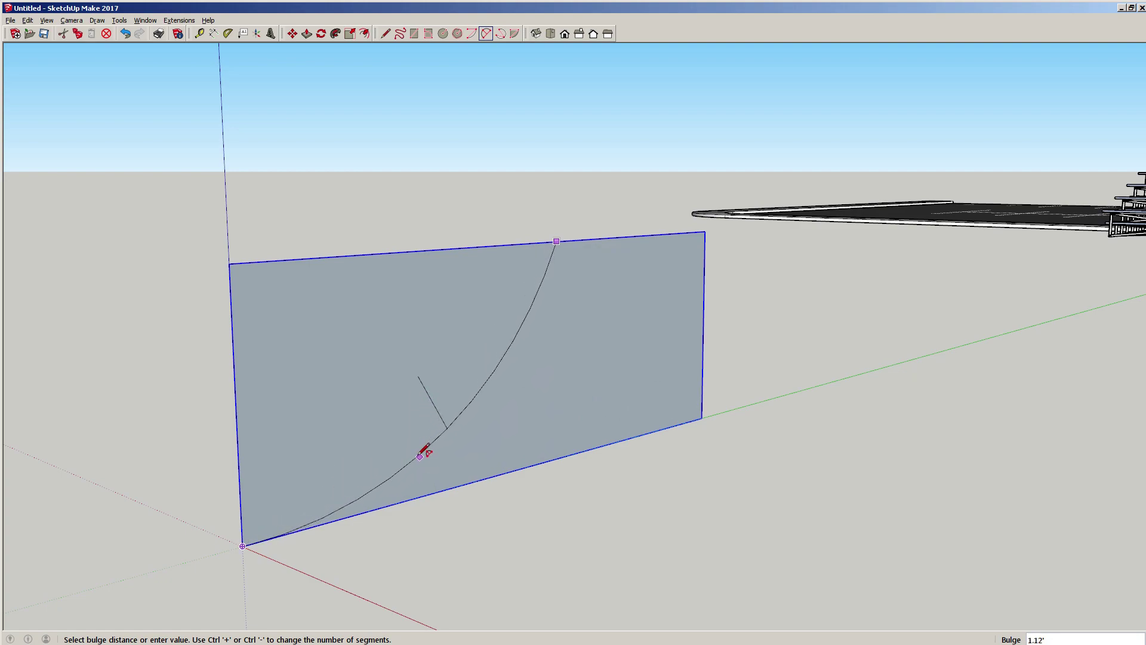
pyautogui.click(421, 446)
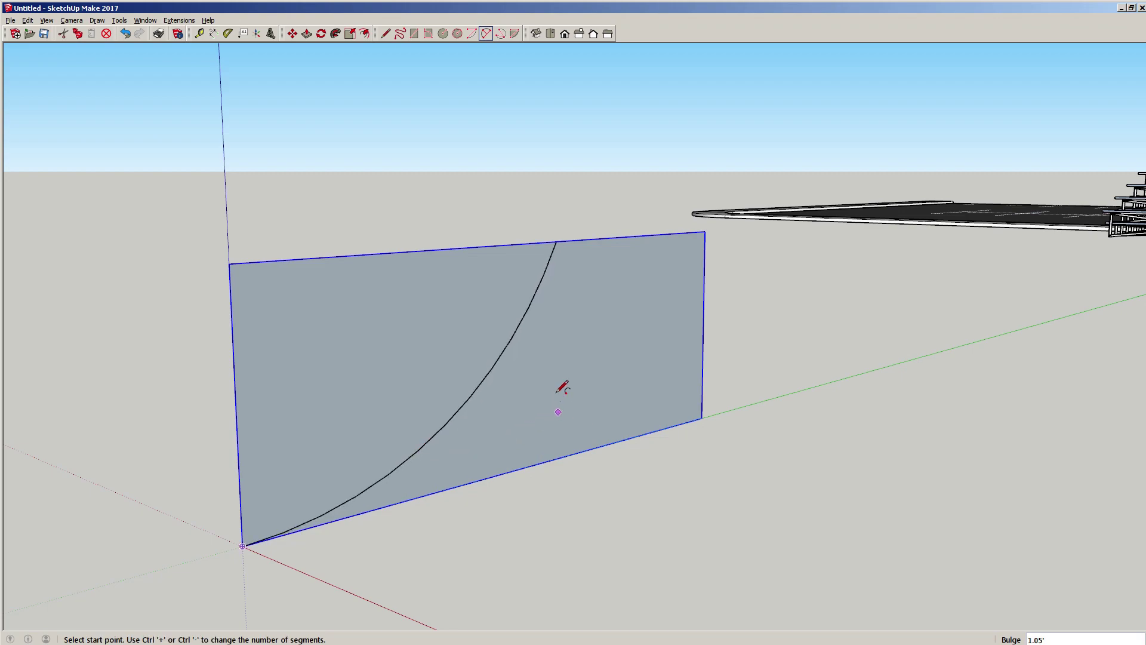
pyautogui.press('space')
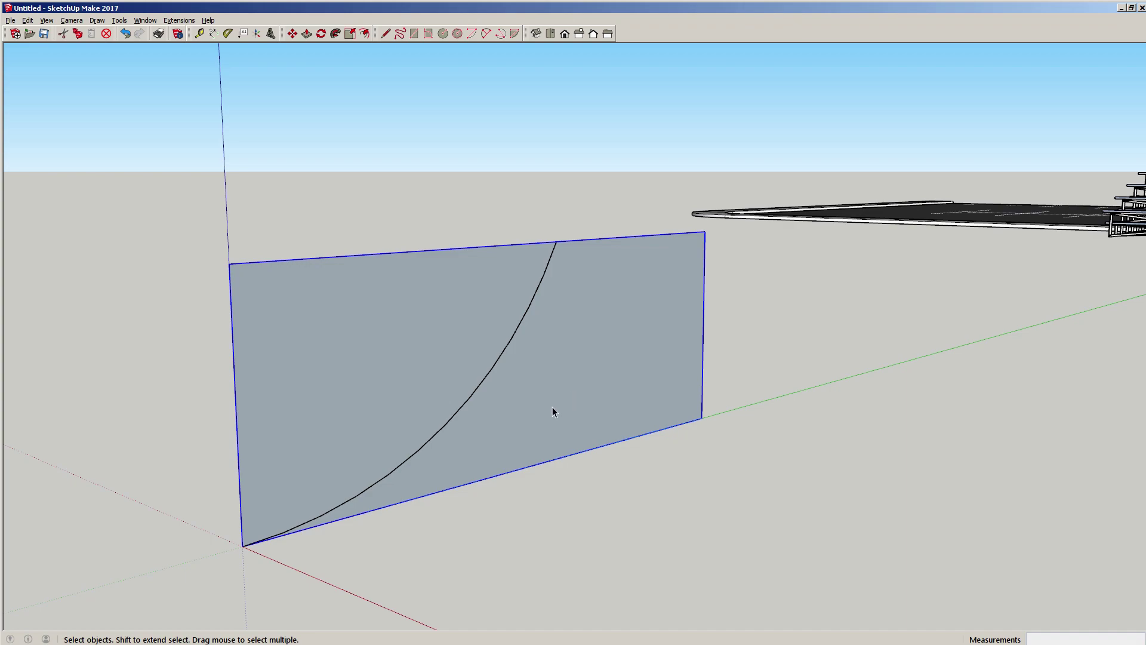
pyautogui.press('Delete')
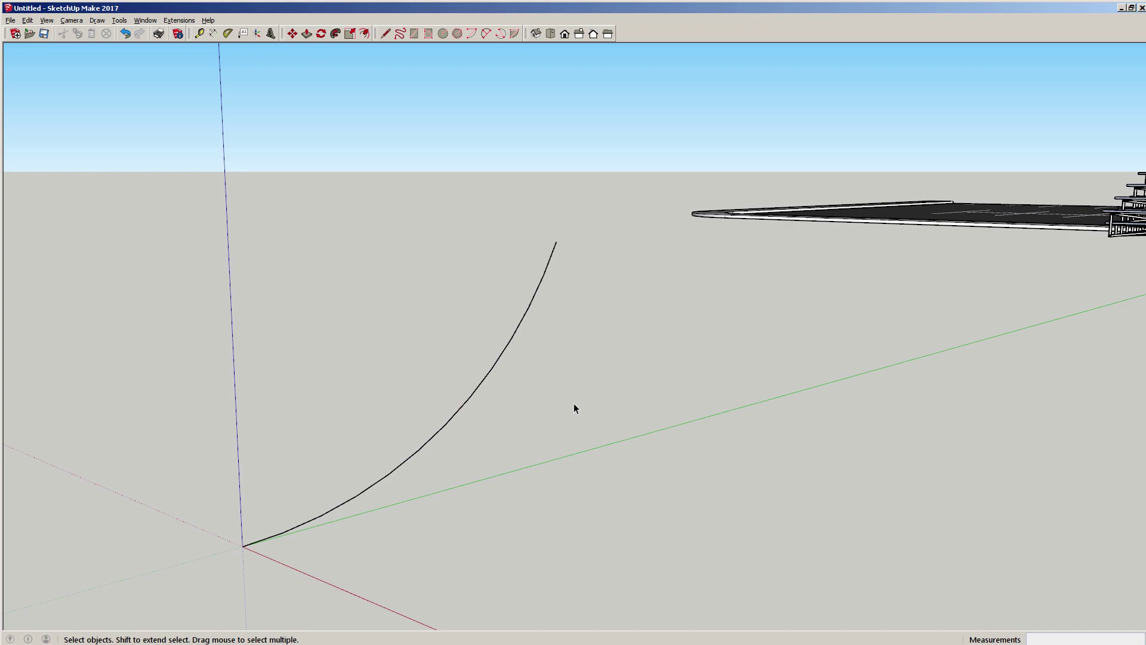
# - Draw a 4' line from the arc's upper end, parallel to the green axis and away from the origin
pyautogui.press('l')
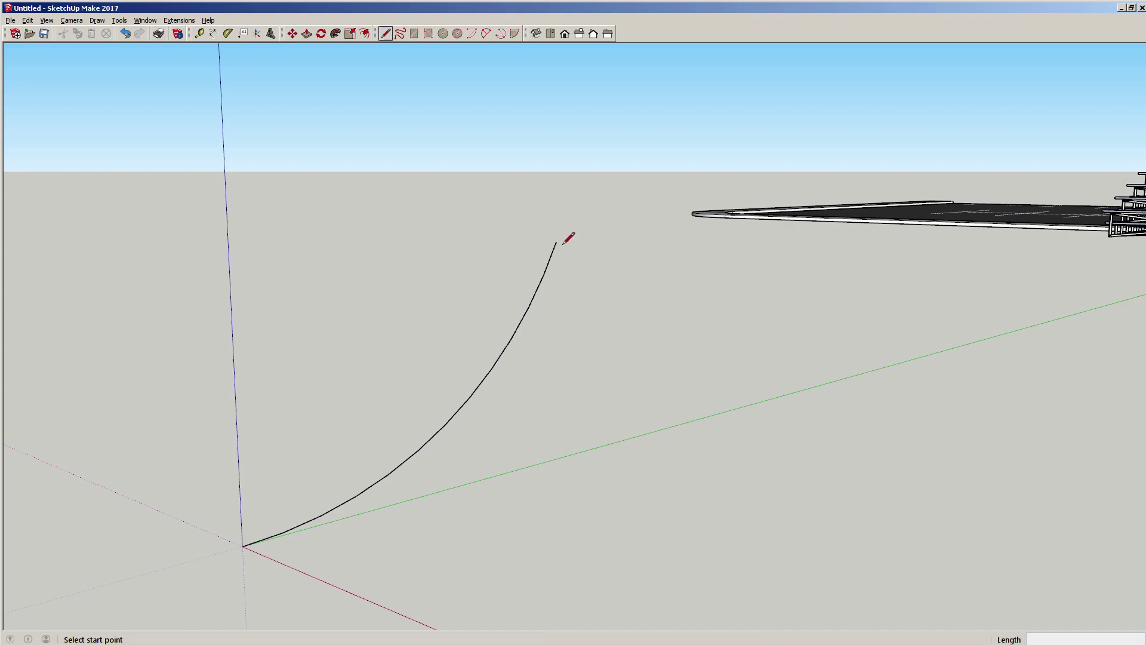
pyautogui.click(557, 241)
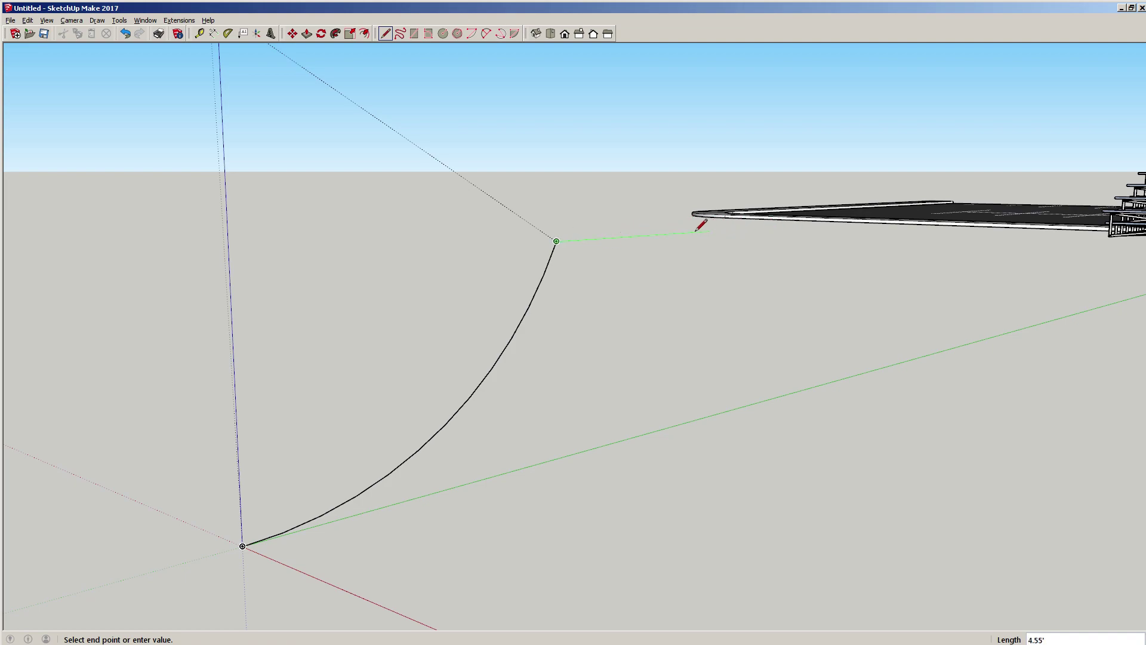
pyautogui.moveTo(623, 227); pyautogui.dragTo(677, 307, button='middle')
pyautogui.scroll(3, 681, 275)
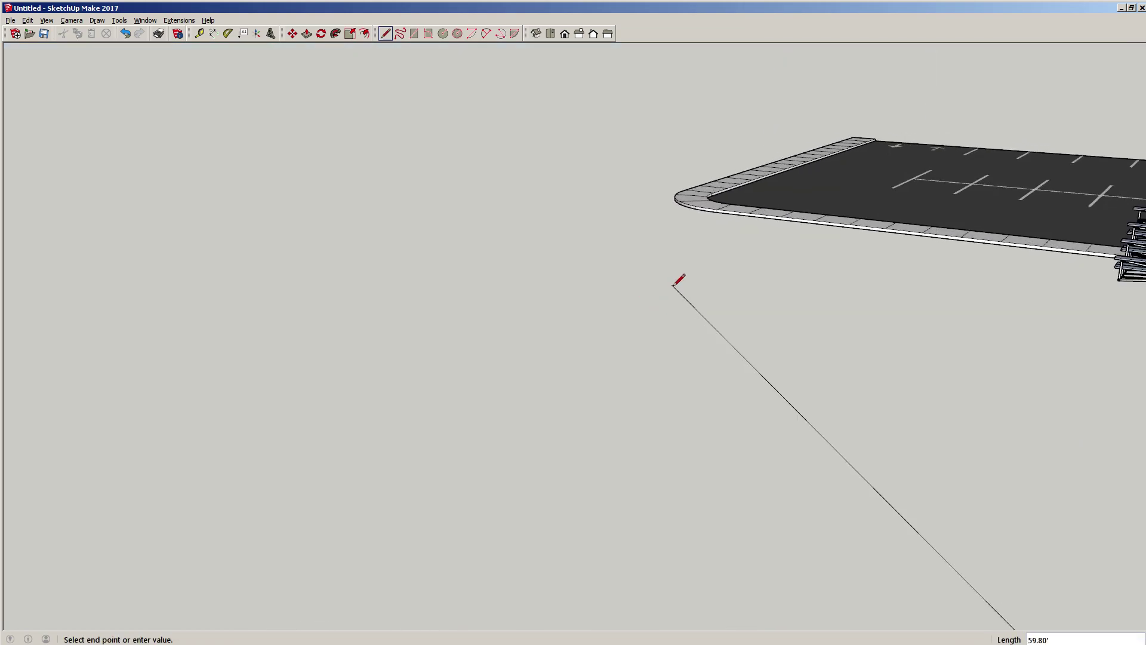
pyautogui.moveTo(771, 358); pyautogui.dragTo(678, 286, button='middle')
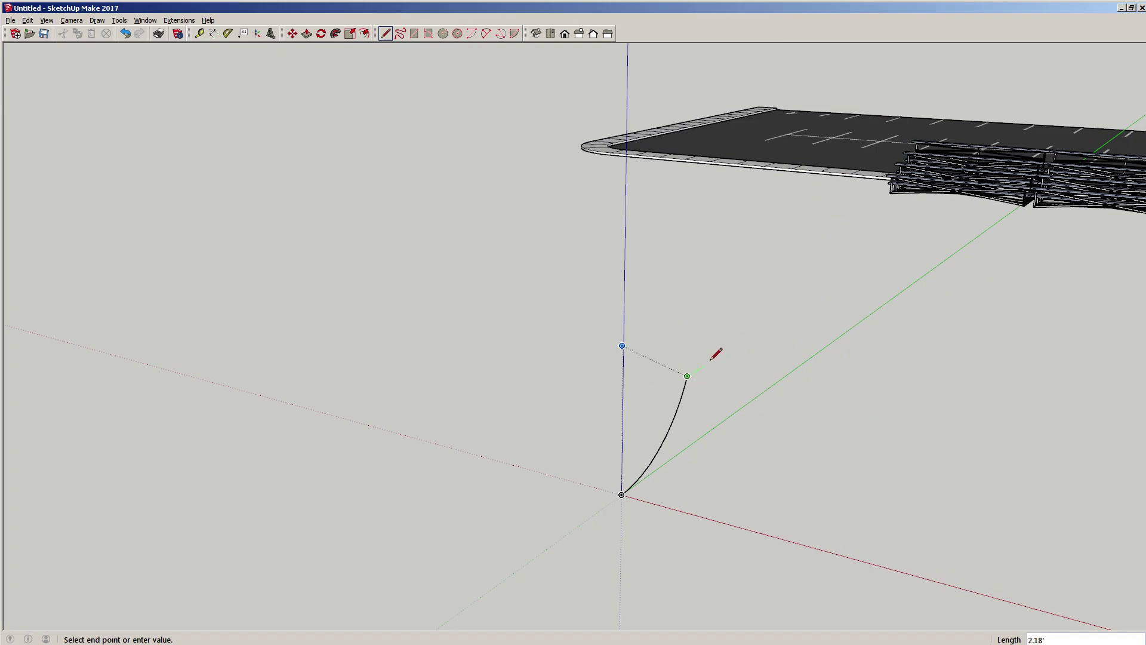
pyautogui.scroll(3, 747, 336)
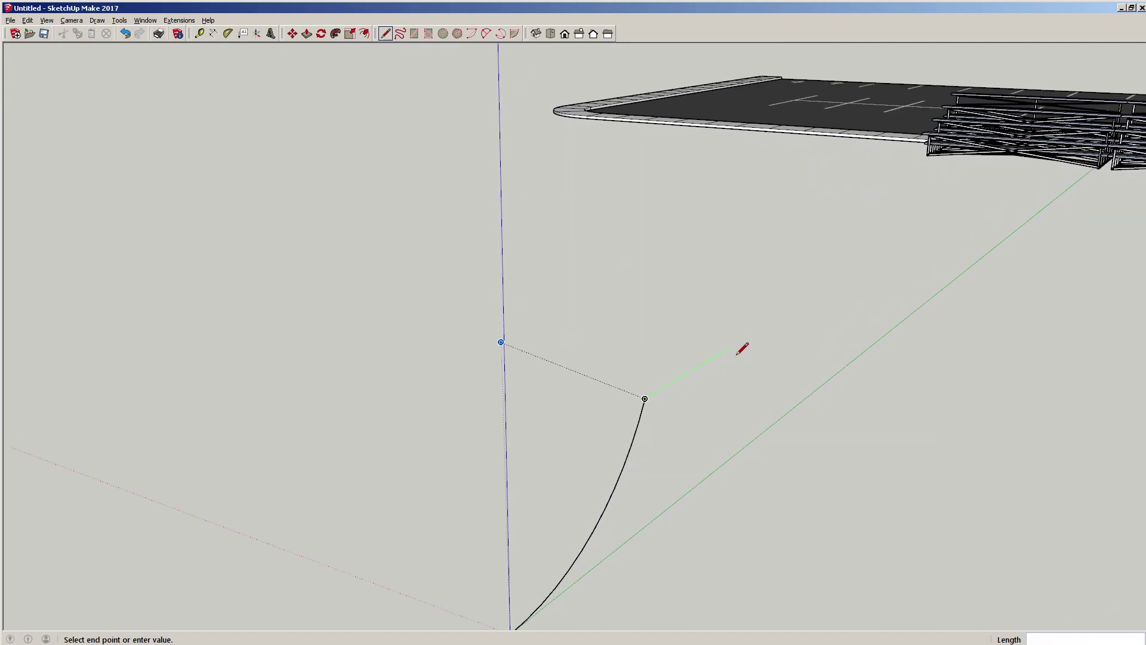
pyautogui.moveTo(727, 363); pyautogui.dragTo(664, 348, button='middle')
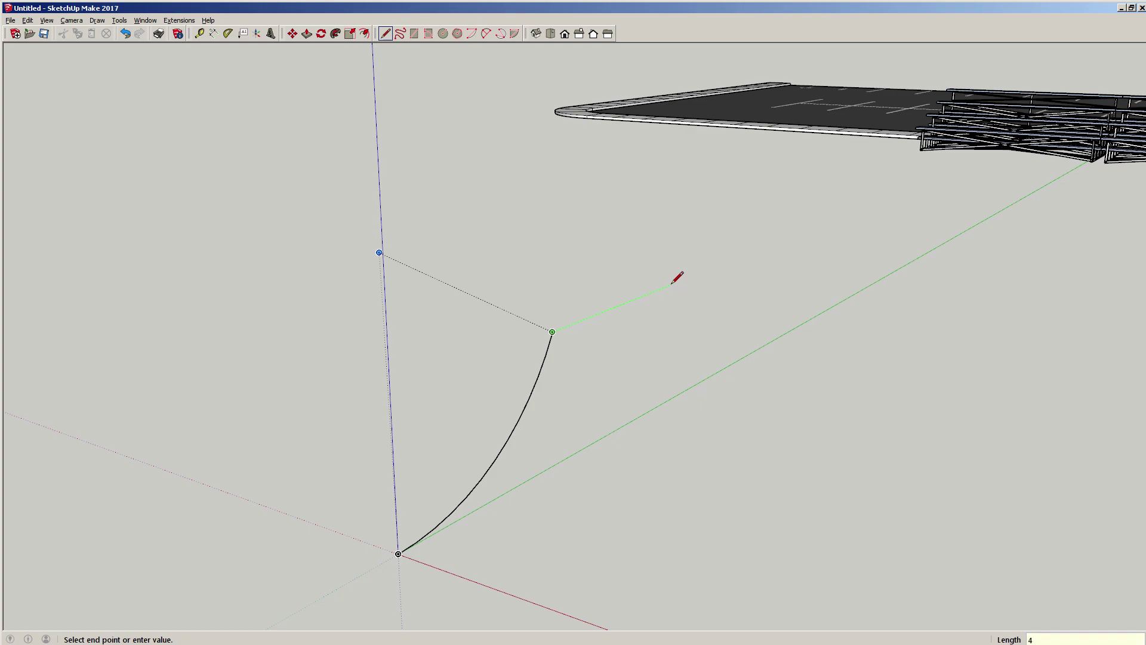
pyautogui.press('Return')
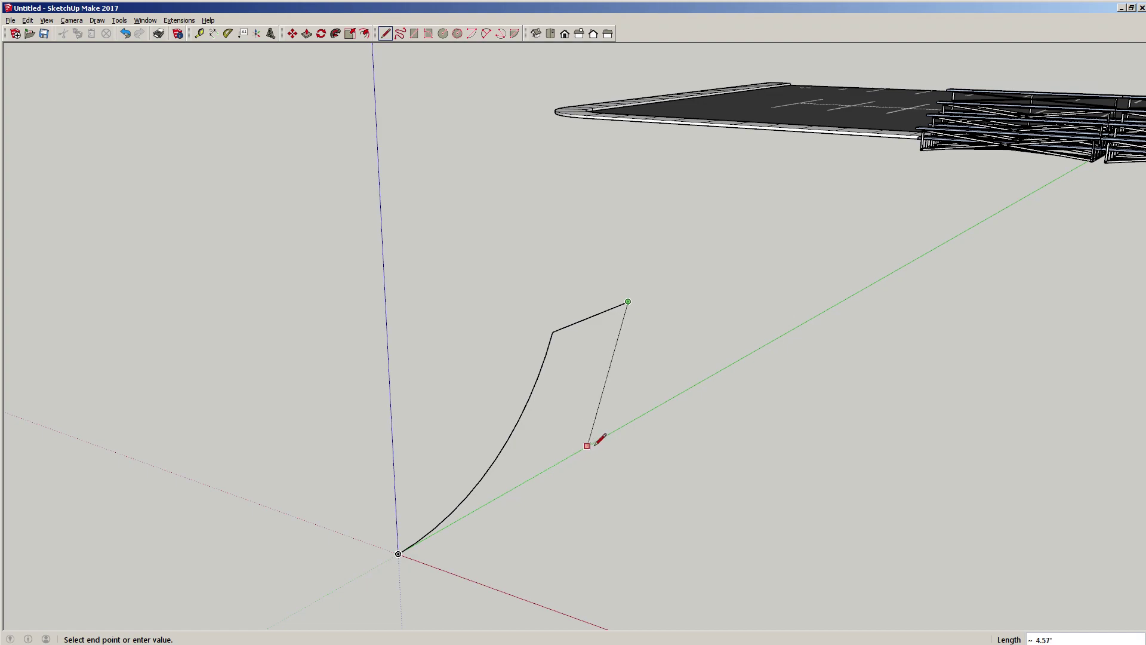
# - Close the ramp profile with a vertical line down to the green axis and a line back to the origin
pyautogui.click(626, 424)
pyautogui.click(399, 554)
pyautogui.press('space')
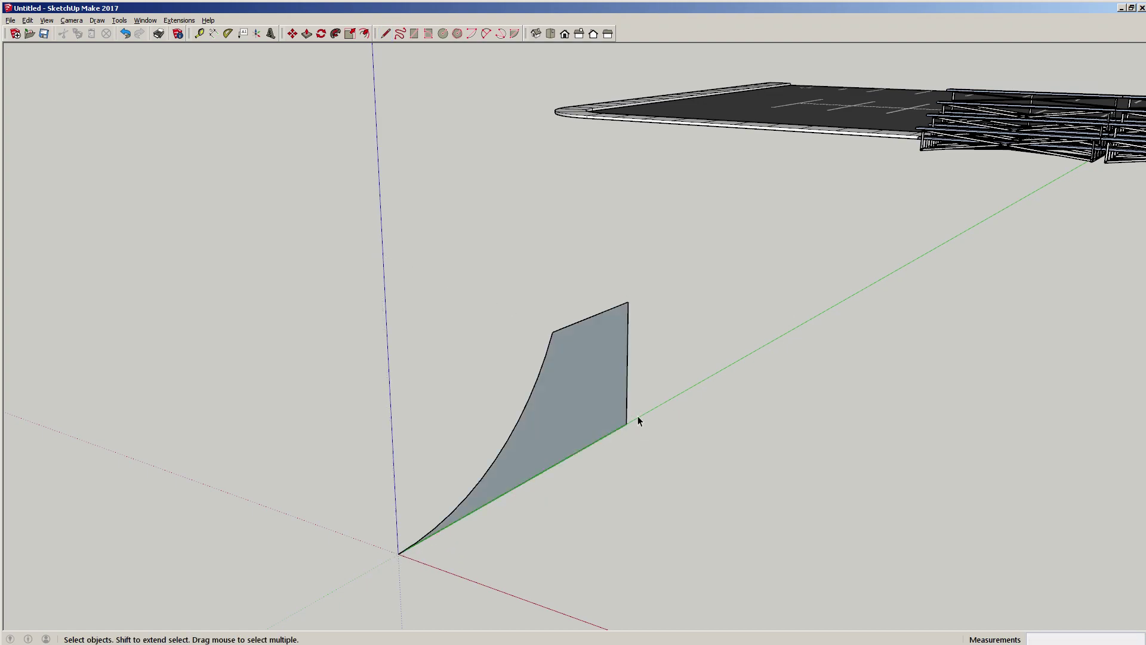
# - Extrude the ramp profile 8' in the negative red-axis direction with Push/Pull
pyautogui.moveTo(638, 418); pyautogui.dragTo(461, 428, button='middle')
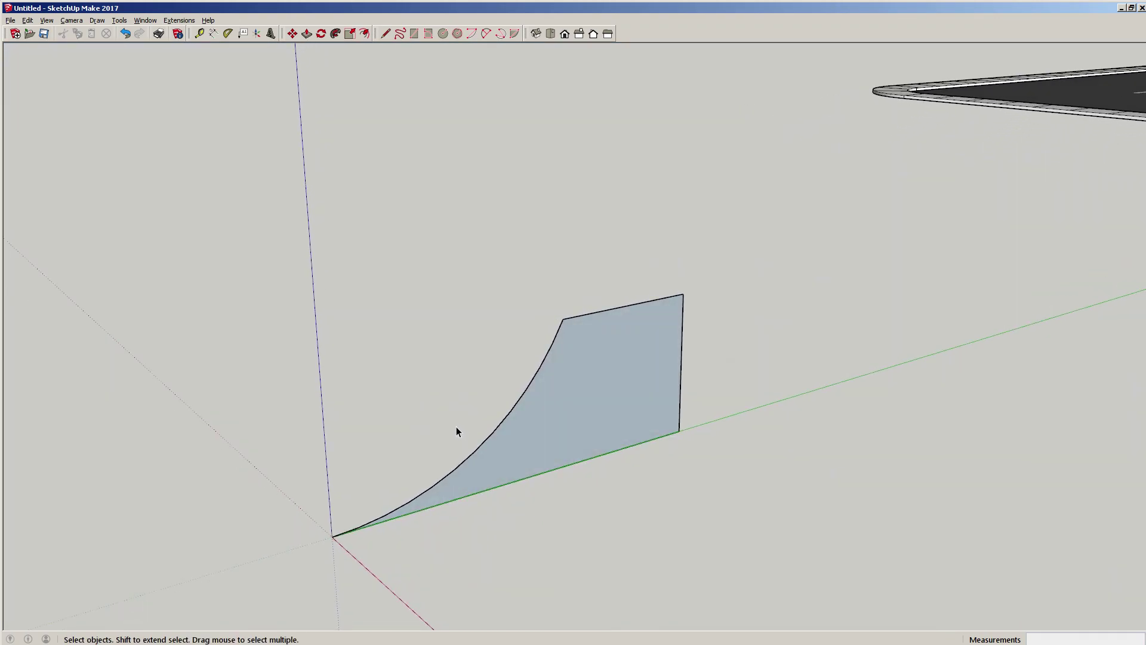
pyautogui.moveTo(489, 471); pyautogui.dragTo(489, 431, button='middle')
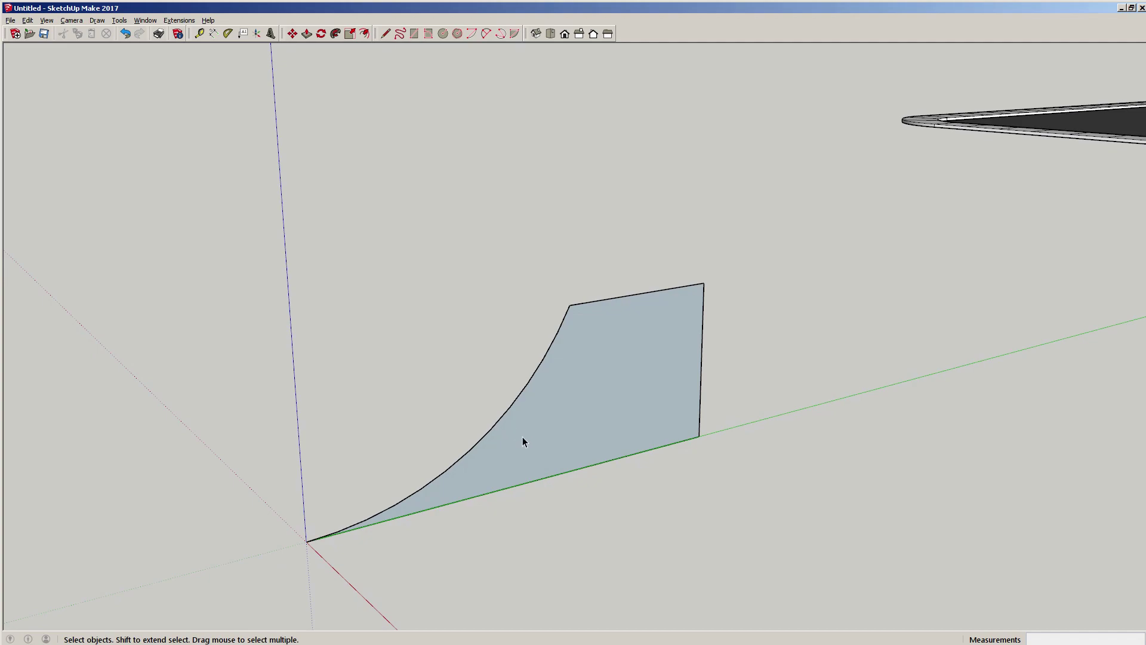
pyautogui.press('p')
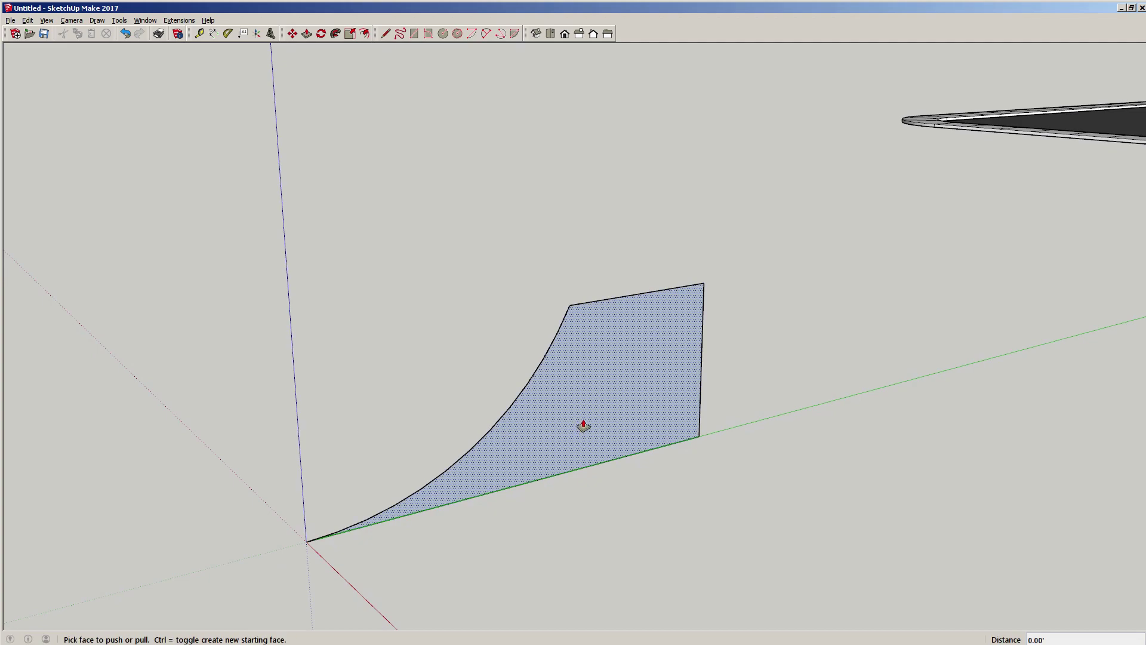
pyautogui.click(600, 400)
pyautogui.moveTo(598, 402); pyautogui.dragTo(668, 429)
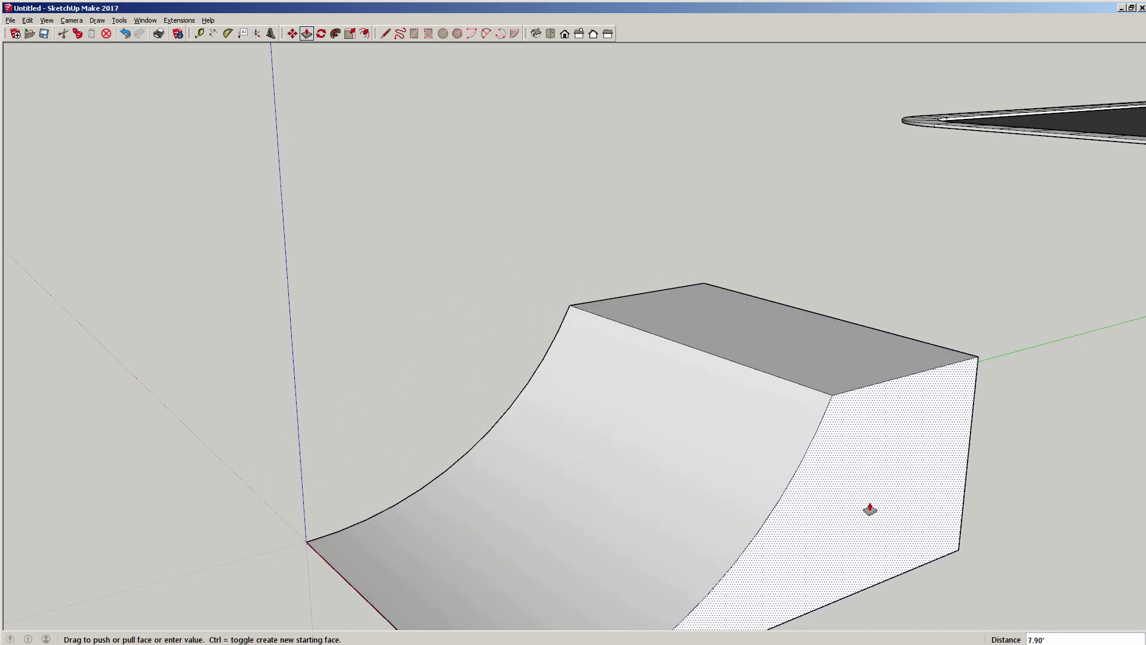
pyautogui.moveTo(870, 509); pyautogui.dragTo(267, 275)
pyautogui.write('8')
pyautogui.press('Return')
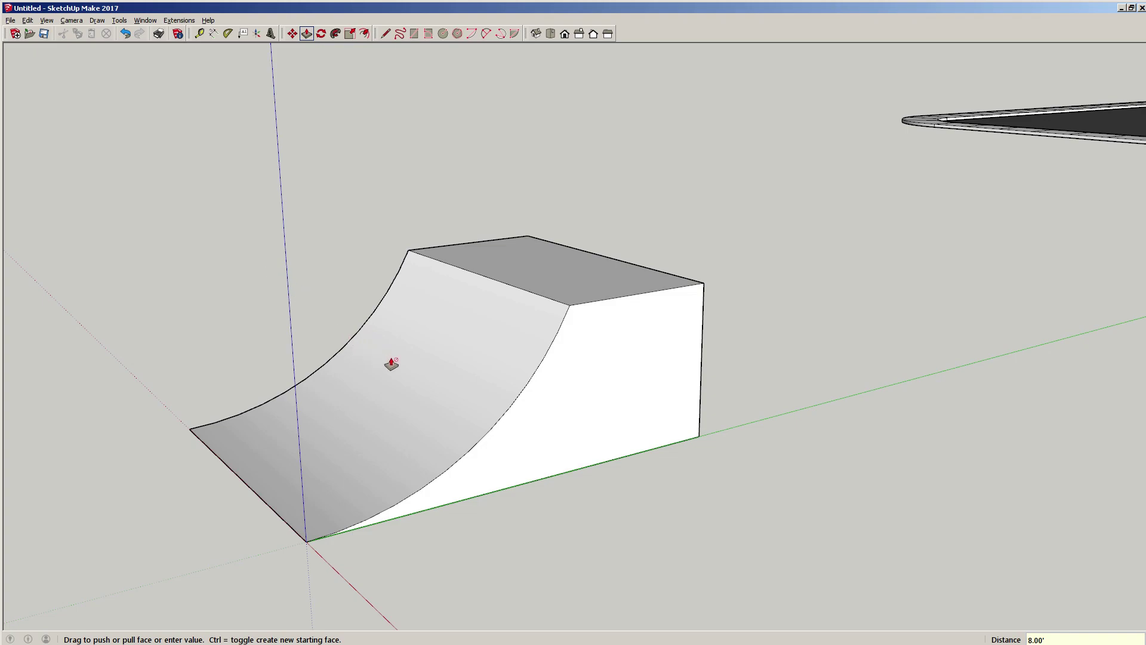
# - Select the whole ramp with all its connected faces and edges, and clear the selection
pyautogui.moveTo(391, 363); pyautogui.dragTo(509, 397, button='middle')
pyautogui.press('space')
pyautogui.tripleClick(482, 379)
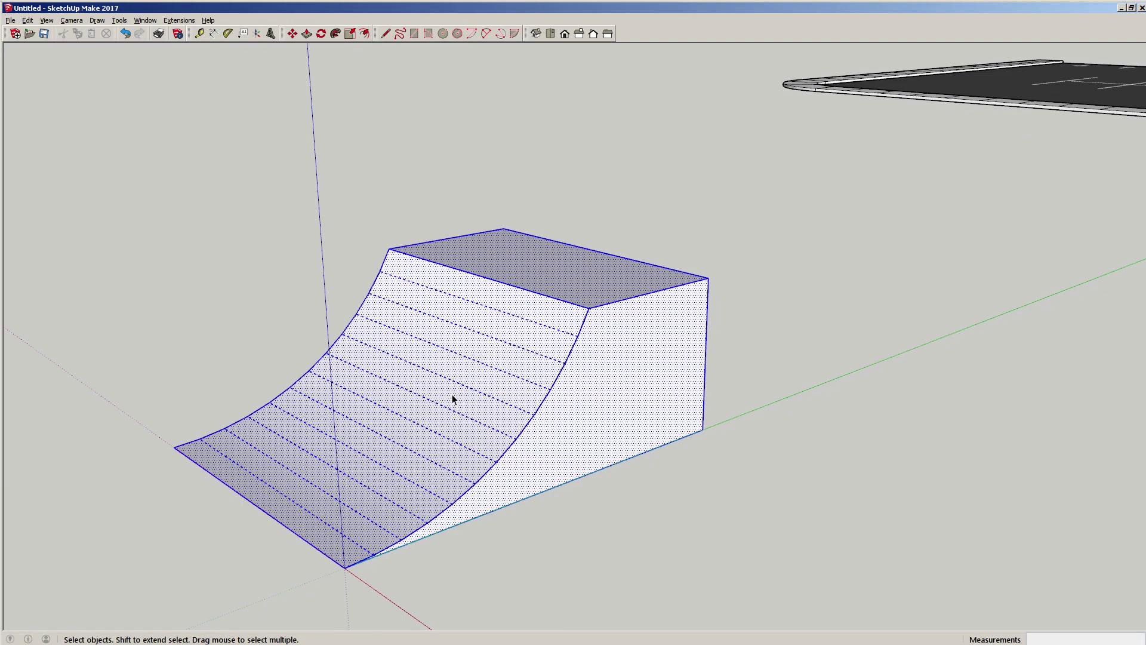
pyautogui.click(820, 473)
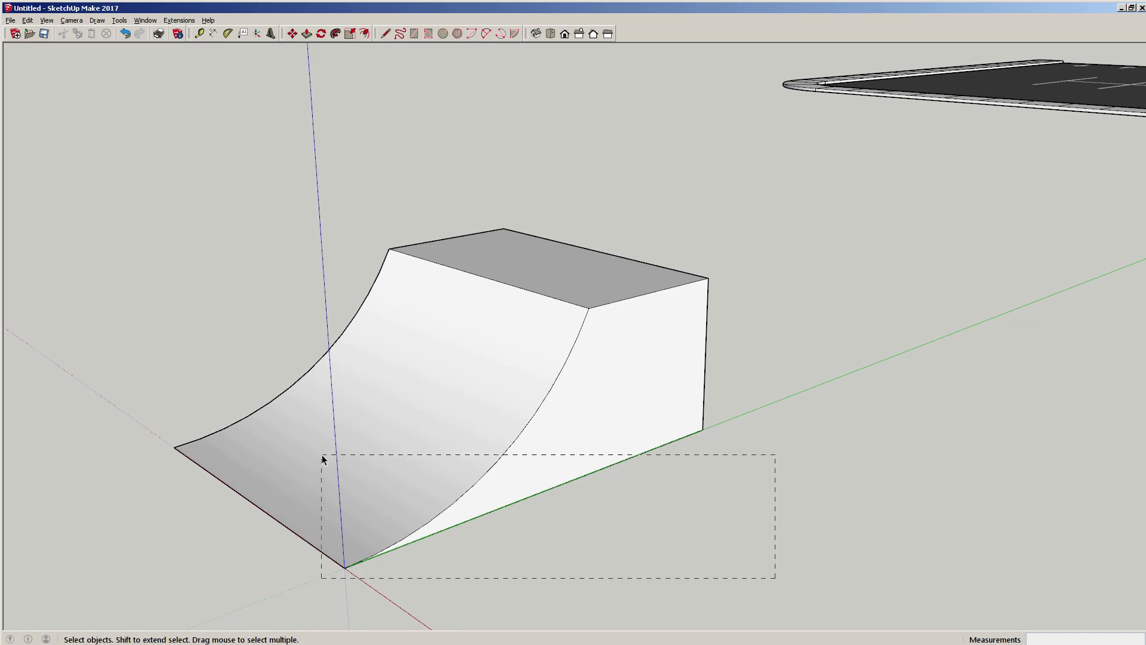
# - Try a crossing selection over the lower part of the ramp near the origin, and clear the selection
pyautogui.moveTo(319, 458); pyautogui.dragTo(320, 459)
pyautogui.moveTo(524, 591); pyautogui.dragTo(704, 409, button='middle')
pyautogui.scroll(-1, 648, 475)
pyautogui.click(647, 481)
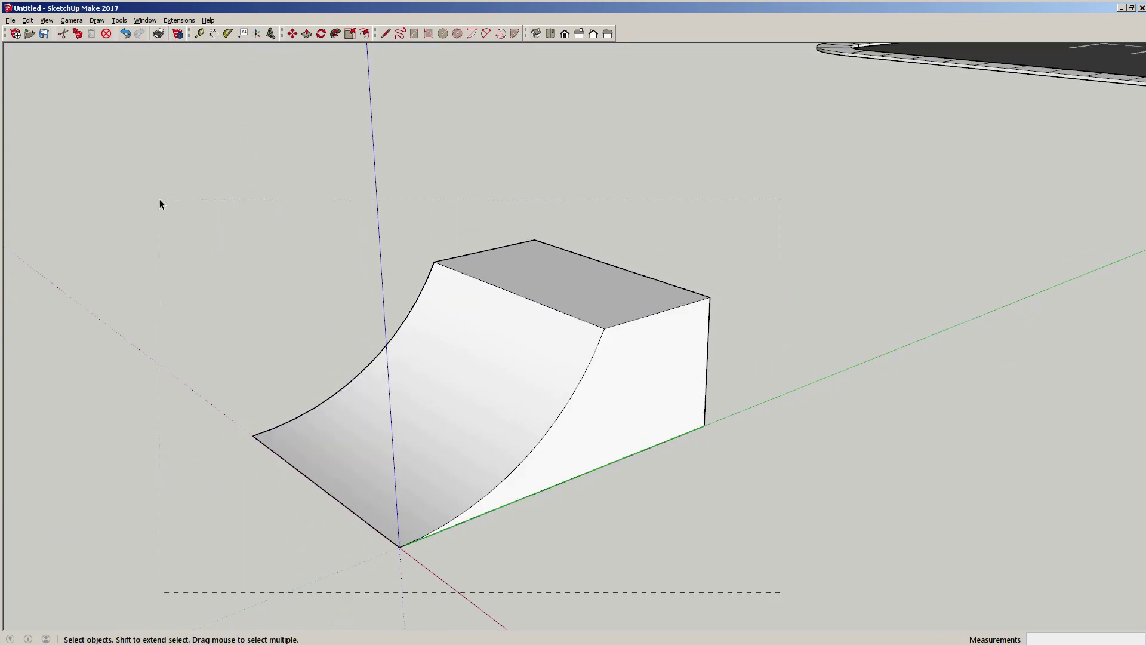
# - Try crossing selections around the whole ramp, once alone and once overlapping the bleachers behind it, clearing the selection each time
pyautogui.moveTo(161, 205); pyautogui.dragTo(161, 205)
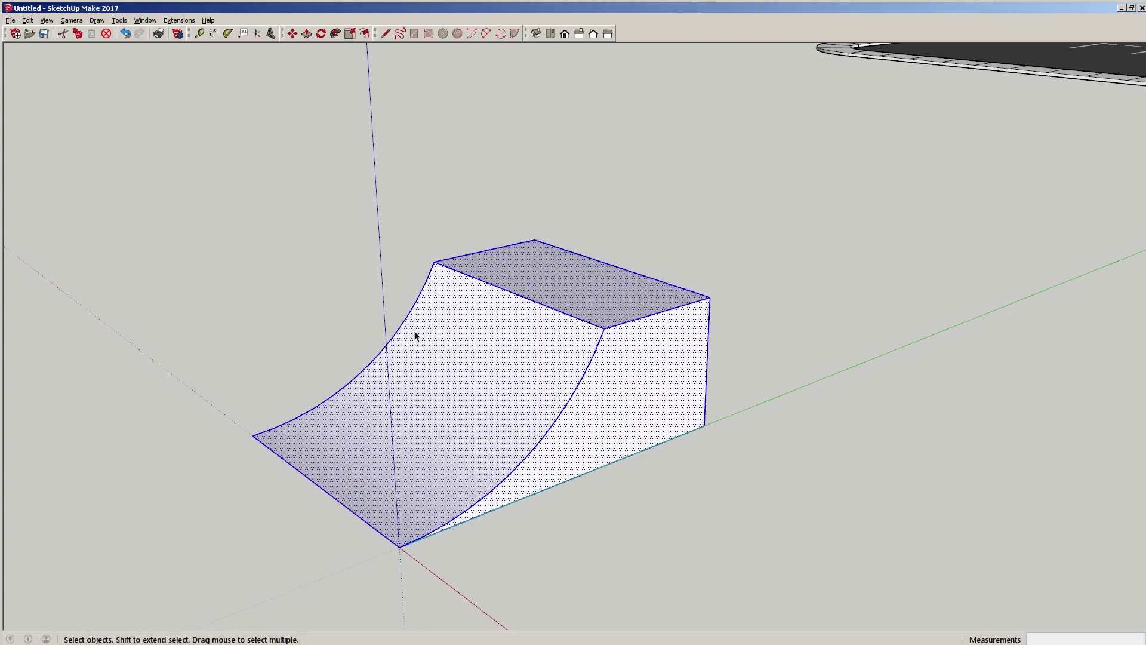
pyautogui.moveTo(561, 364); pyautogui.dragTo(1009, 323, button='middle')
pyautogui.click(760, 373)
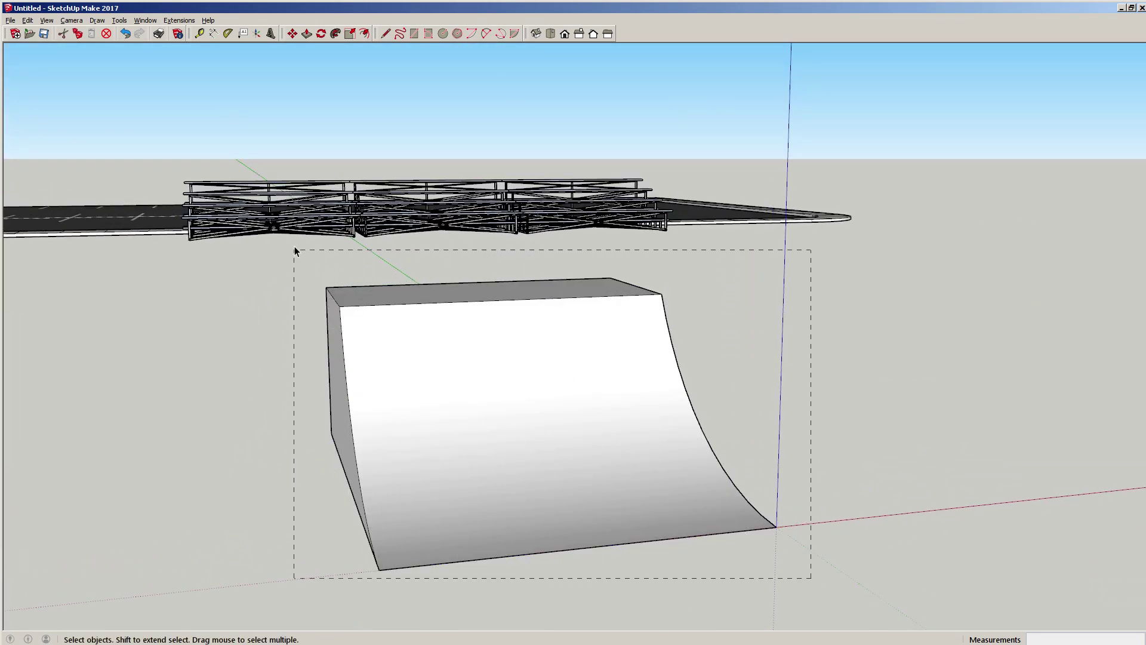
pyautogui.moveTo(295, 233); pyautogui.dragTo(295, 233)
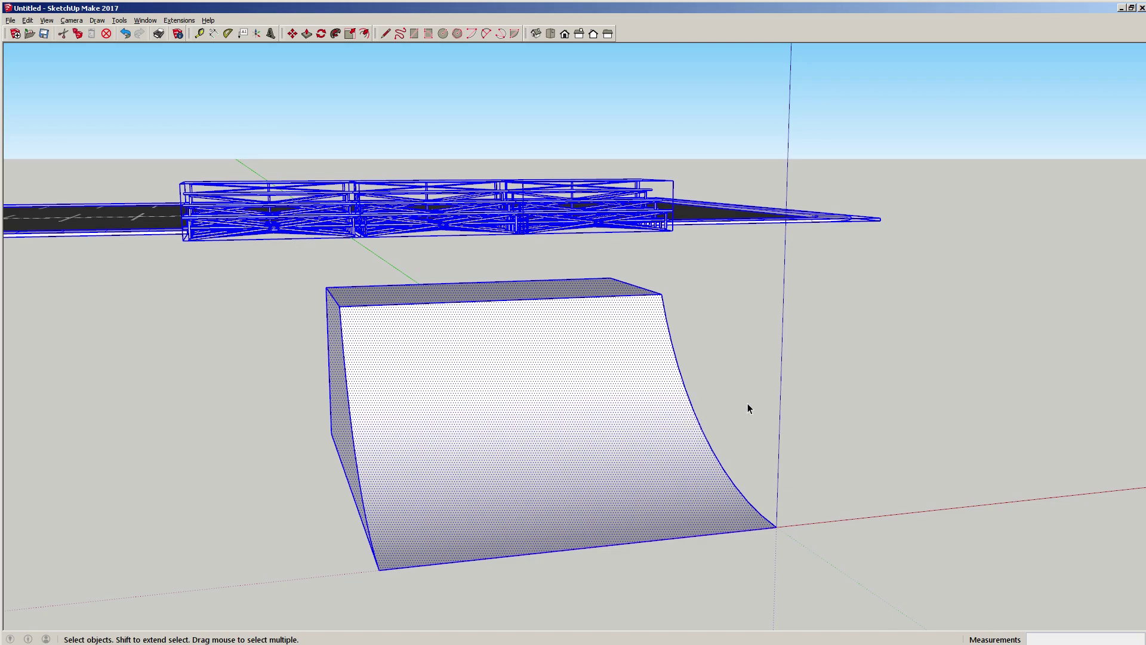
pyautogui.click(719, 443)
# - Select the entire ramp with all its connected geometry, make it a group, and deselect it
pyautogui.moveTo(719, 442); pyautogui.dragTo(276, 453, button='middle')
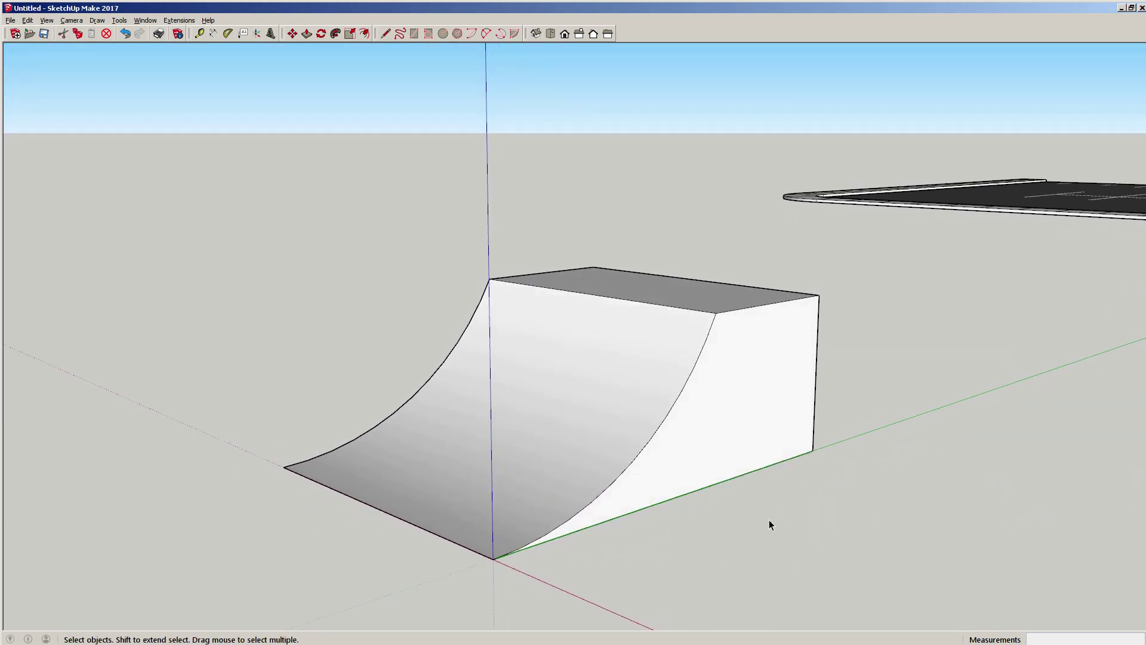
pyautogui.tripleClick(730, 419)
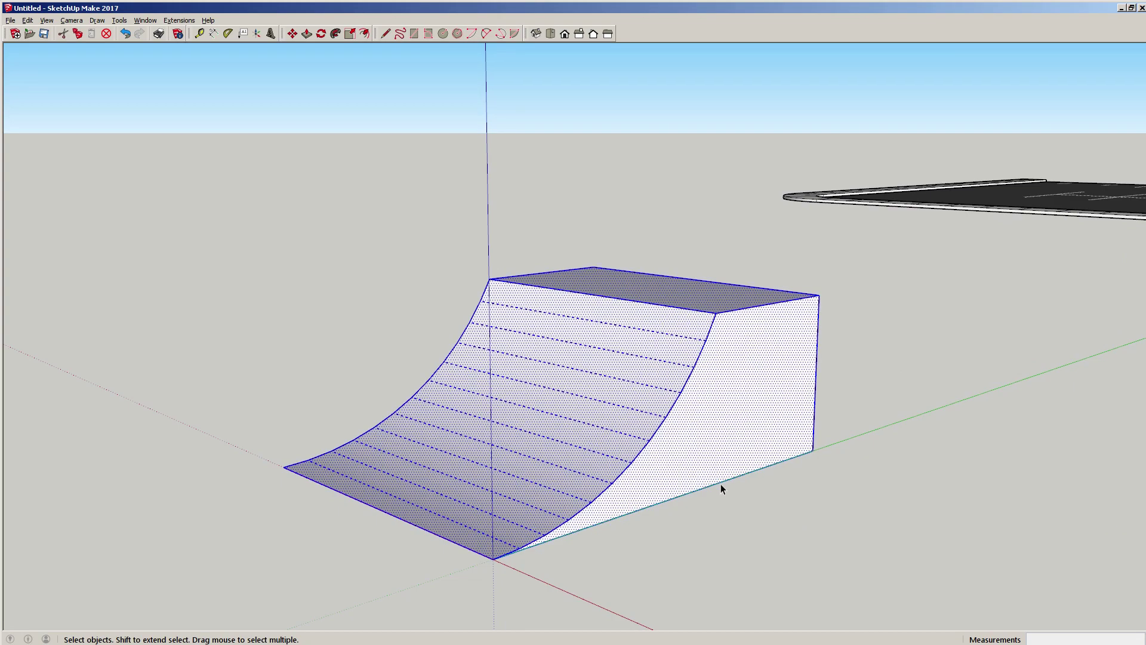
pyautogui.moveTo(722, 486); pyautogui.dragTo(753, 474, button='middle')
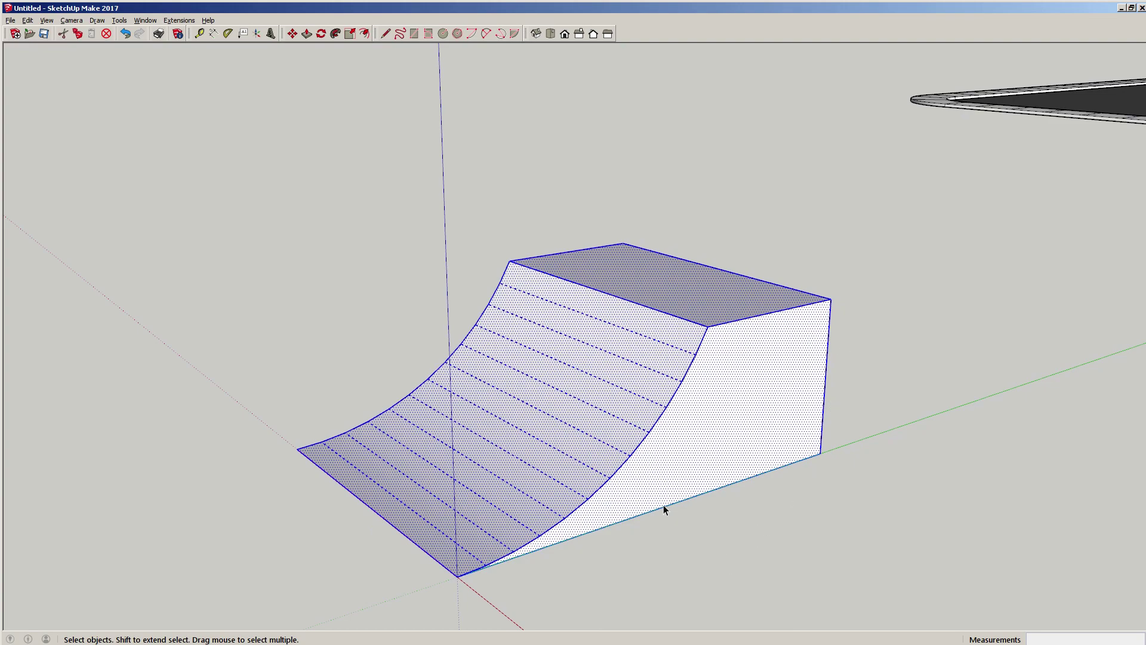
pyautogui.rightClick(695, 436)
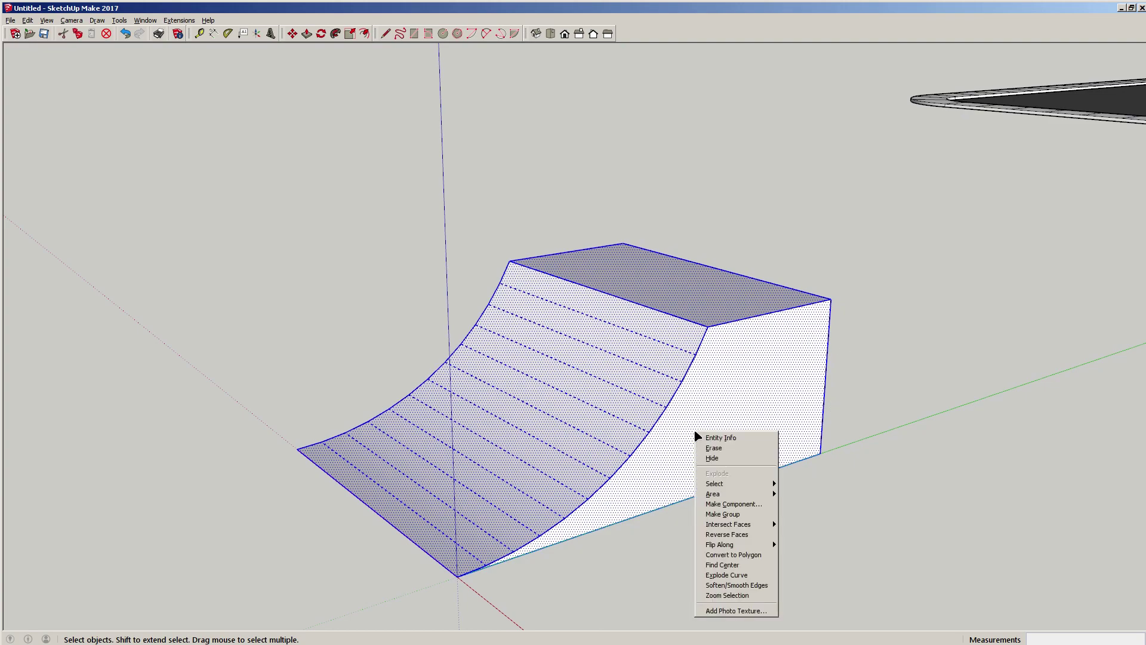
pyautogui.click(718, 514)
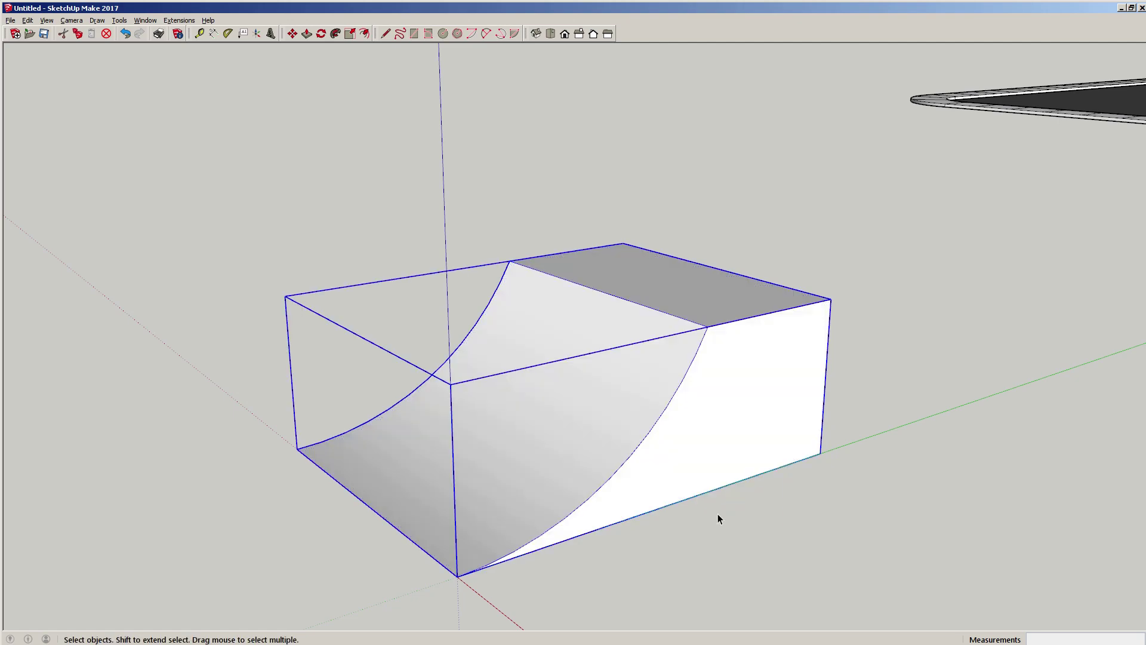
pyautogui.click(720, 529)
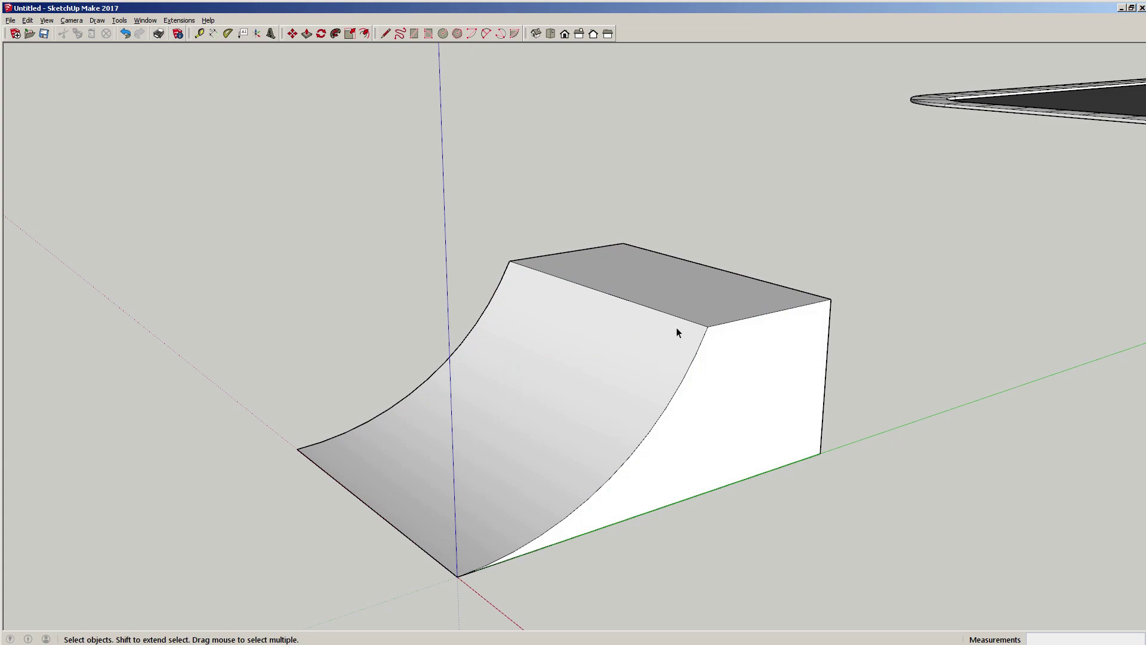
# - Try moving the ramp group about 4' along the green axis
pyautogui.scroll(5, 771, 328)
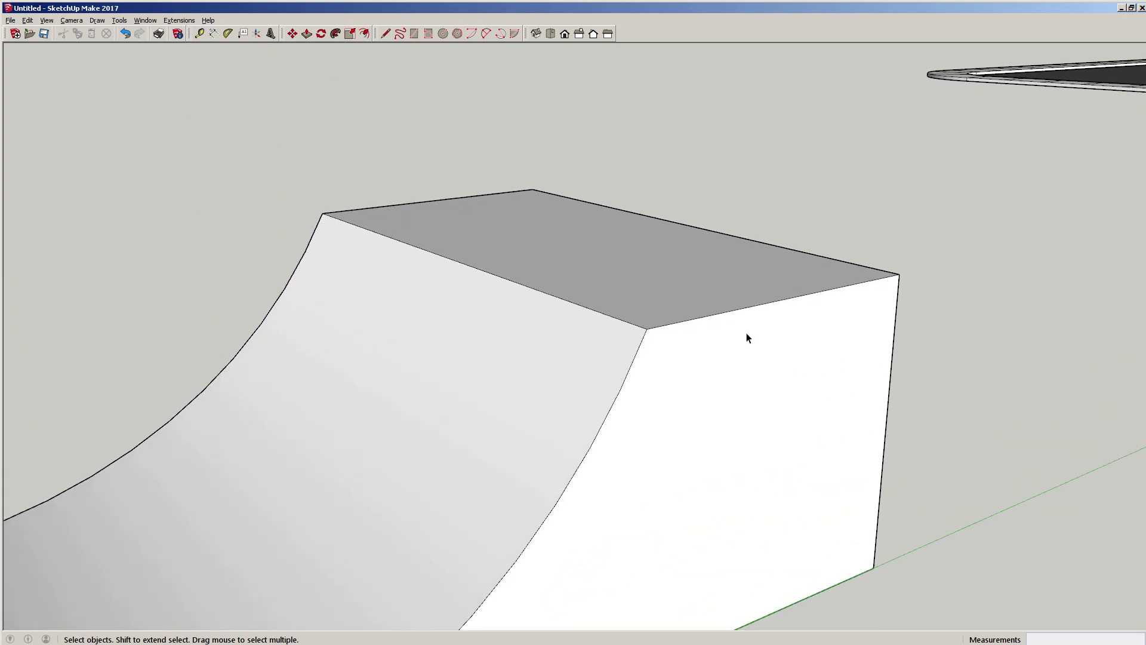
pyautogui.scroll(-2, 698, 379)
pyautogui.click(682, 444)
pyautogui.scroll(-3, 682, 444)
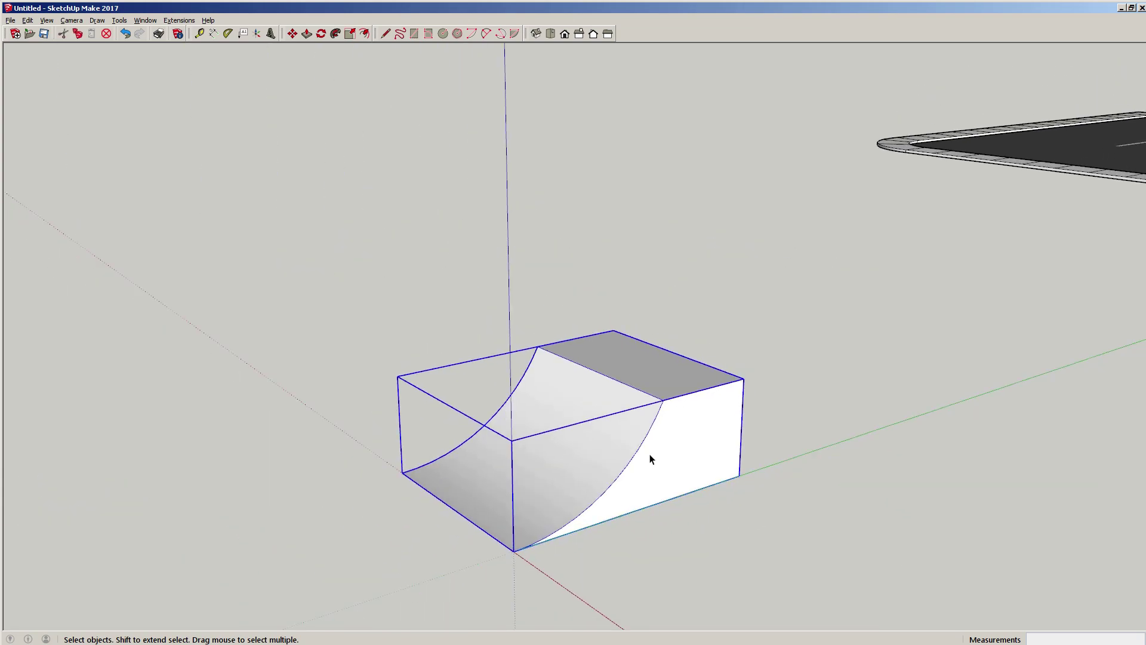
pyautogui.press('m')
pyautogui.click(673, 557)
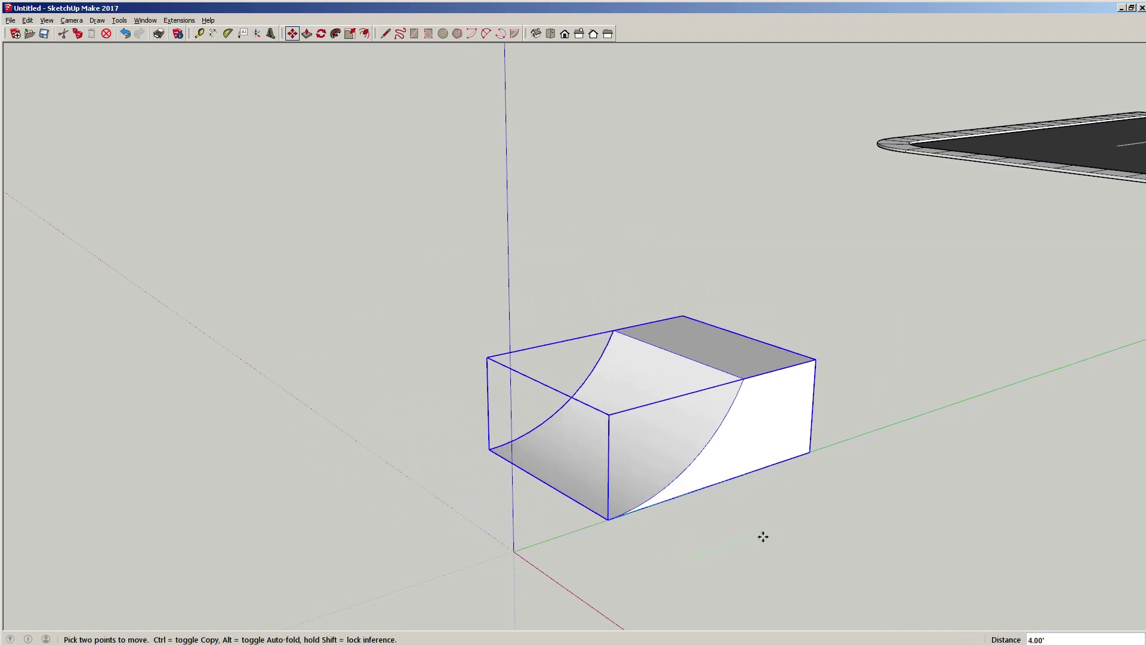
pyautogui.press('space')
# - Draw a 12-sided circle on the ramp's side, centred on the corner where the curved transition meets the platform
pyautogui.scroll(5, 669, 478)
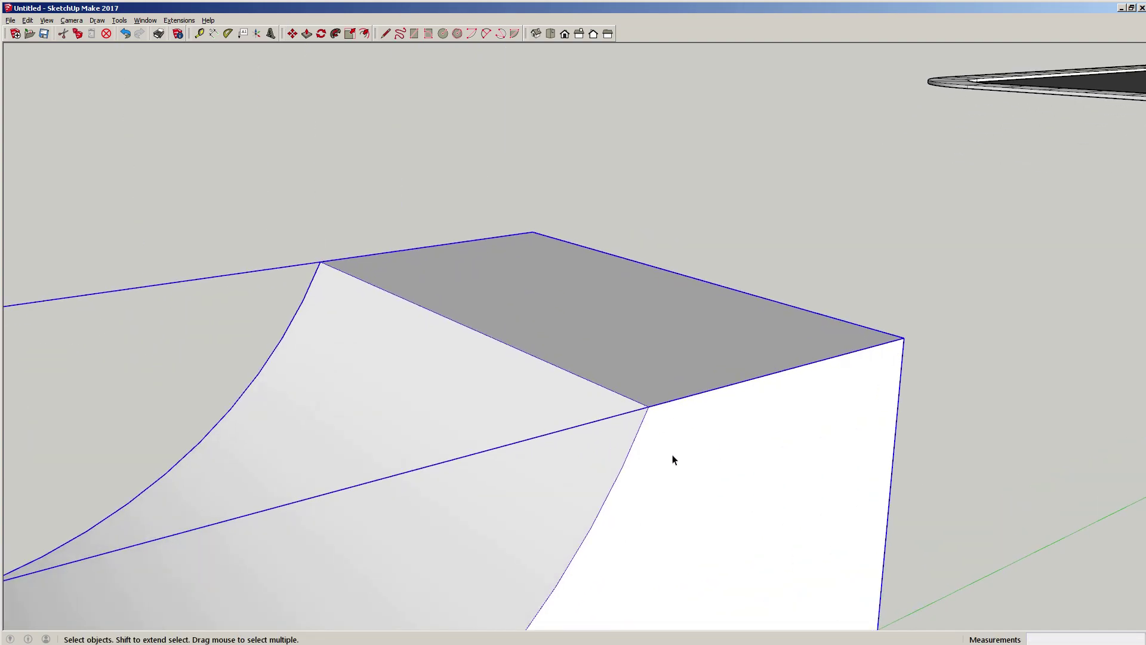
pyautogui.moveTo(673, 461); pyautogui.dragTo(494, 176, button='middle')
pyautogui.click(494, 177)
pyautogui.scroll(2, 573, 316)
pyautogui.moveTo(589, 312); pyautogui.dragTo(451, 234, button='middle')
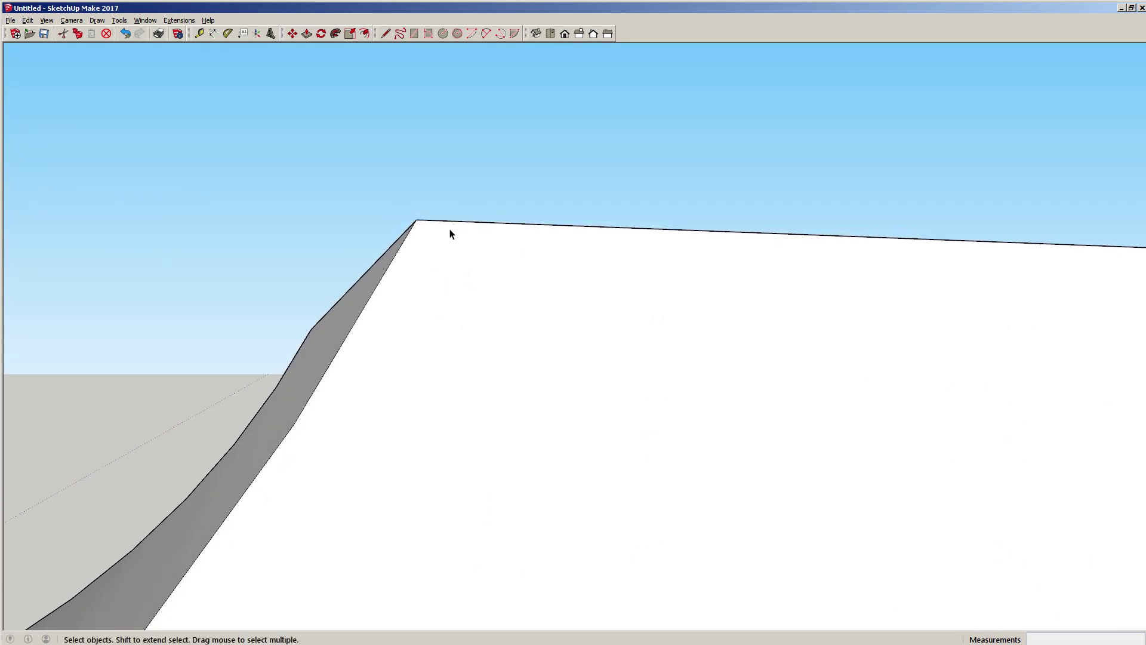
pyautogui.press('c')
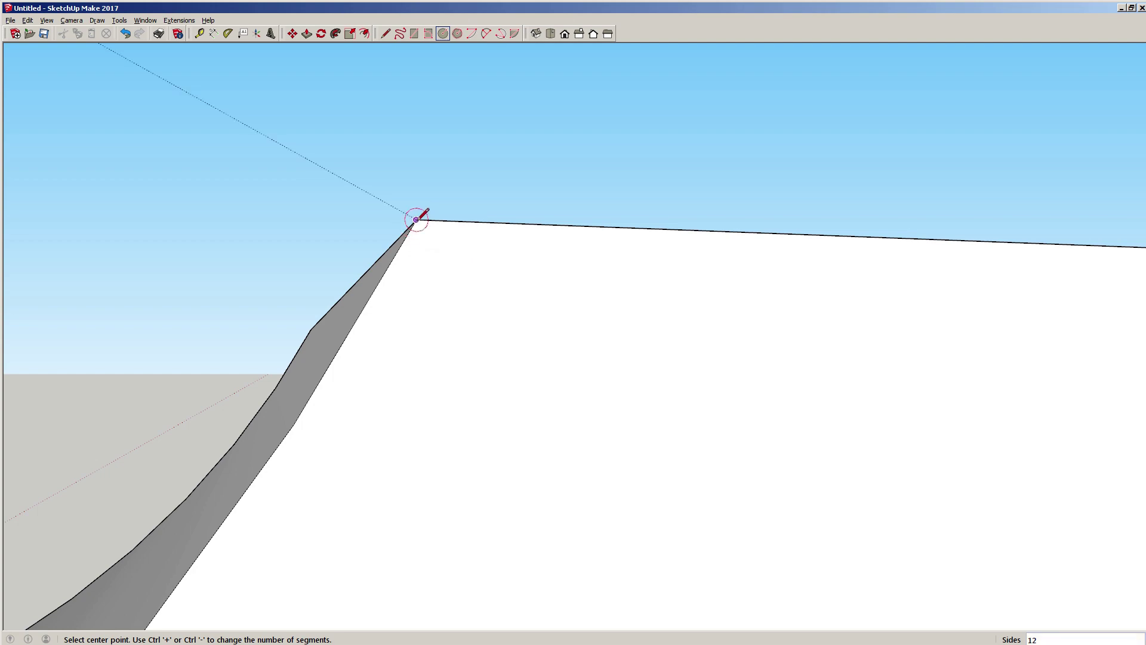
pyautogui.click(416, 220)
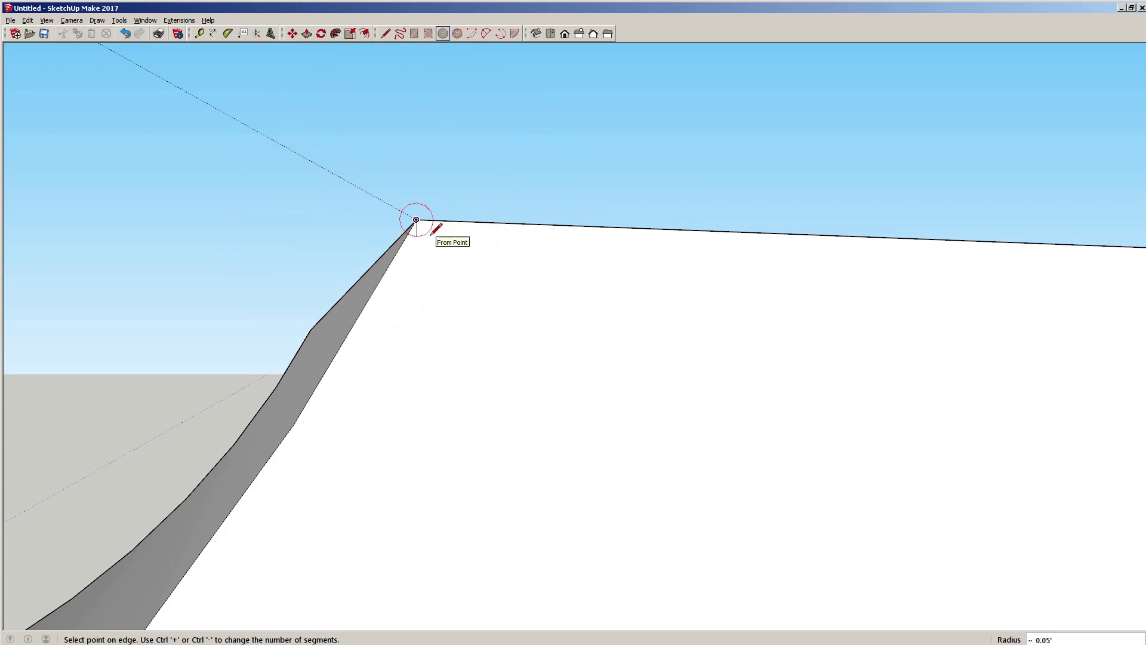
pyautogui.press('Return')
pyautogui.moveTo(415, 290); pyautogui.dragTo(414, 338, button='middle')
pyautogui.scroll(2, 414, 338)
pyautogui.moveTo(456, 435); pyautogui.dragTo(336, 422, button='middle')
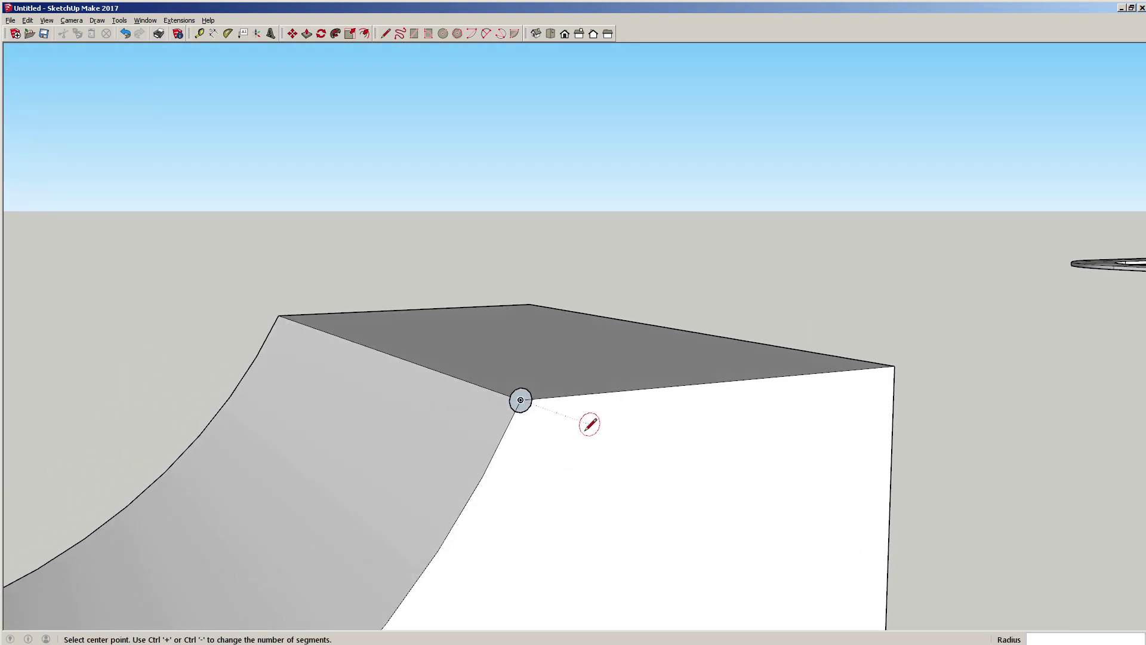
pyautogui.press('space')
# - Select the circle's face and edge and move them about 0.08' along the green axis into the platform side
pyautogui.scroll(5, 545, 412)
pyautogui.moveTo(512, 396)
pyautogui.mouseDown(button='middle')
pyautogui.moveTo(424, 414)
pyautogui.moveTo(336, 361)
pyautogui.moveTo(397, 396)
pyautogui.moveTo(335, 378)
pyautogui.moveTo(394, 410)
pyautogui.moveTo(487, 440)
pyautogui.mouseUp(button='middle')
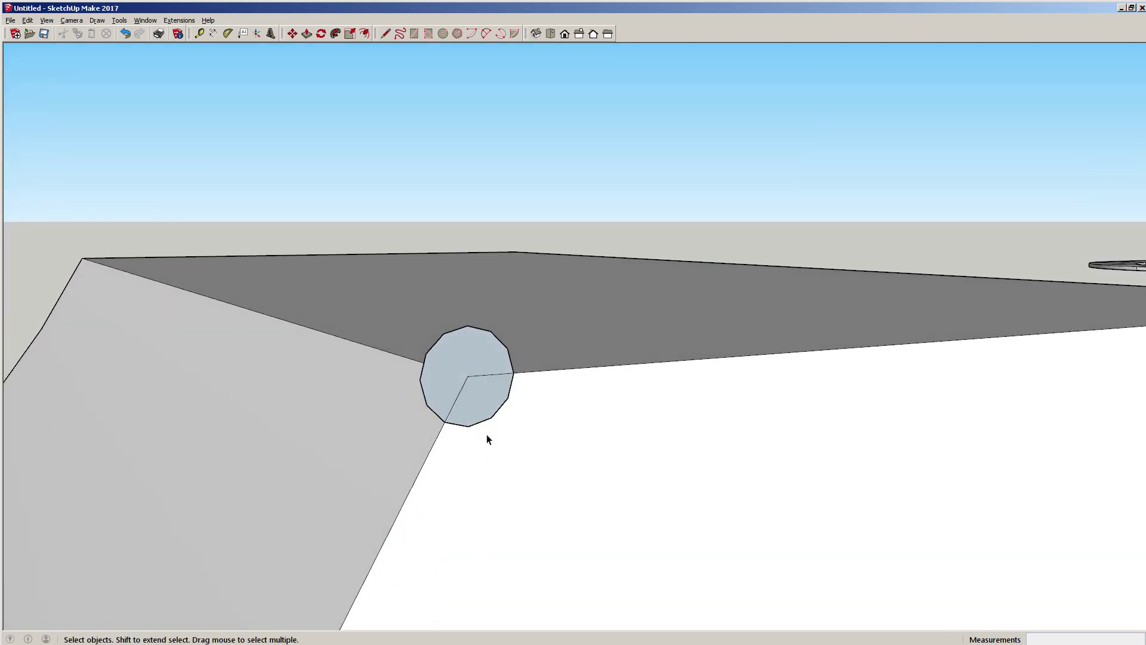
pyautogui.doubleClick(472, 364)
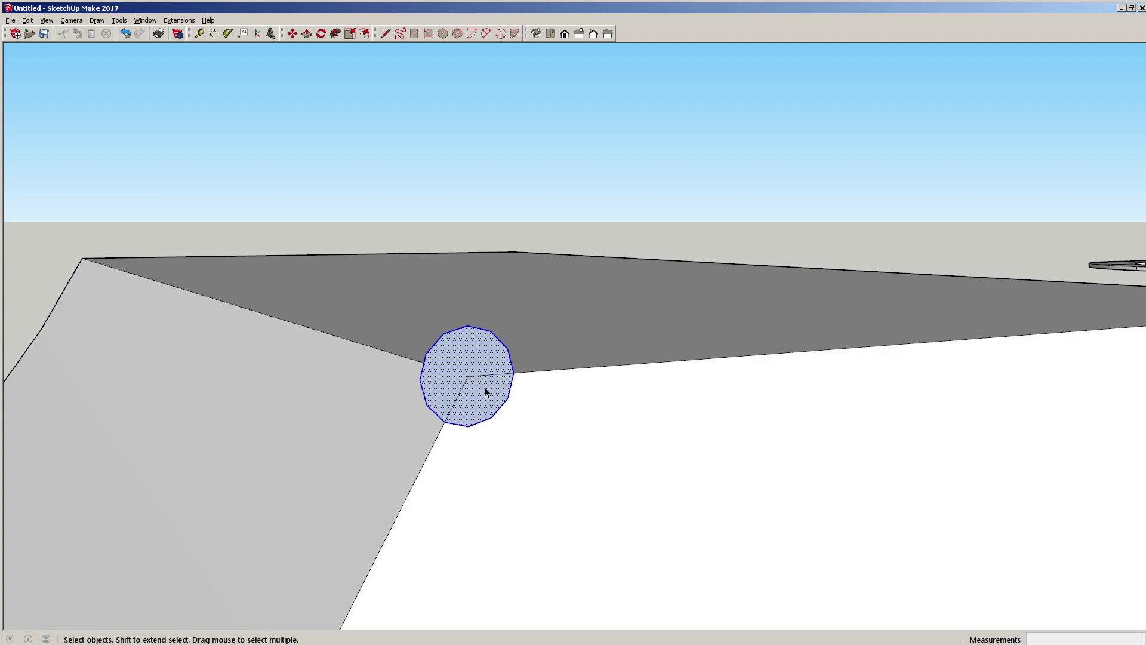
pyautogui.press('m')
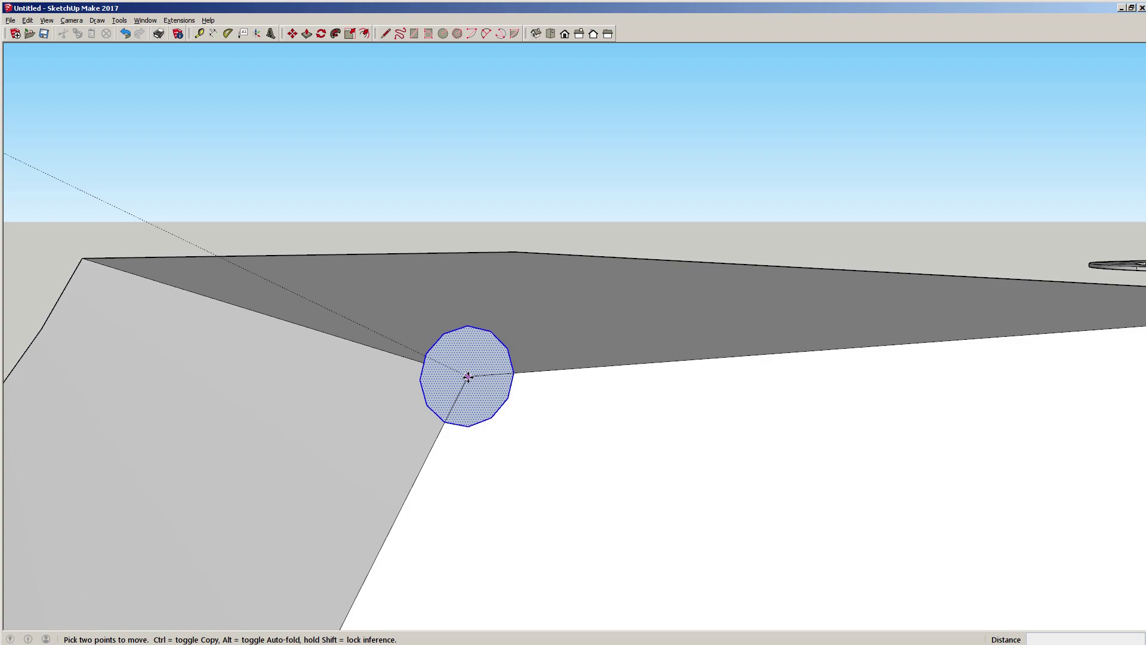
pyautogui.click(468, 377)
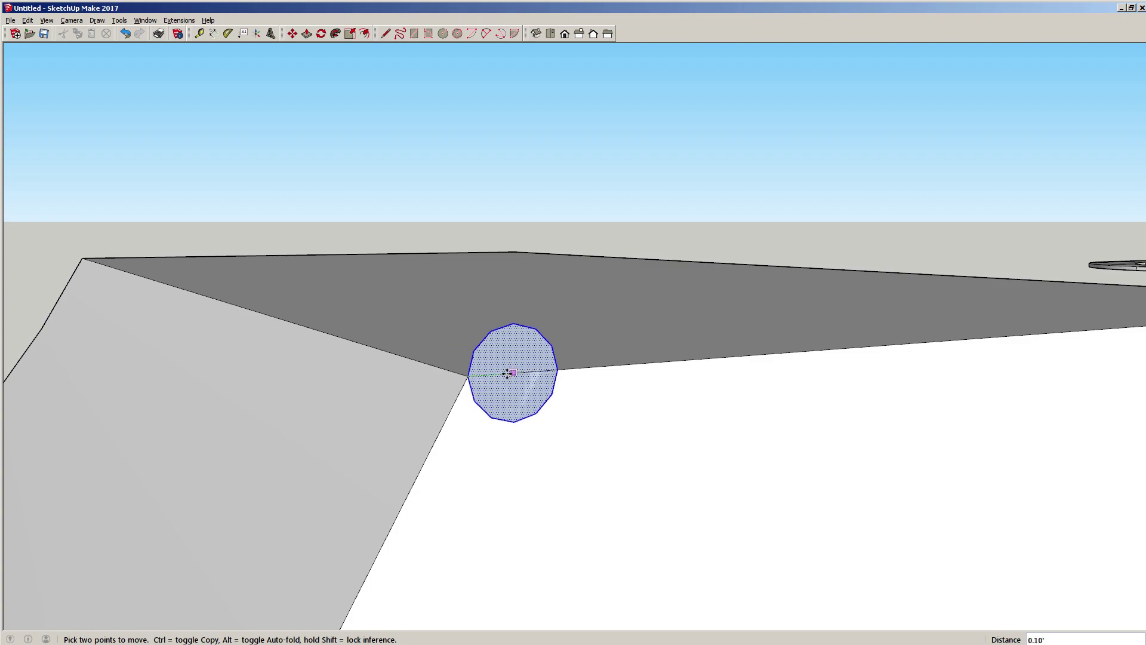
pyautogui.click(514, 373)
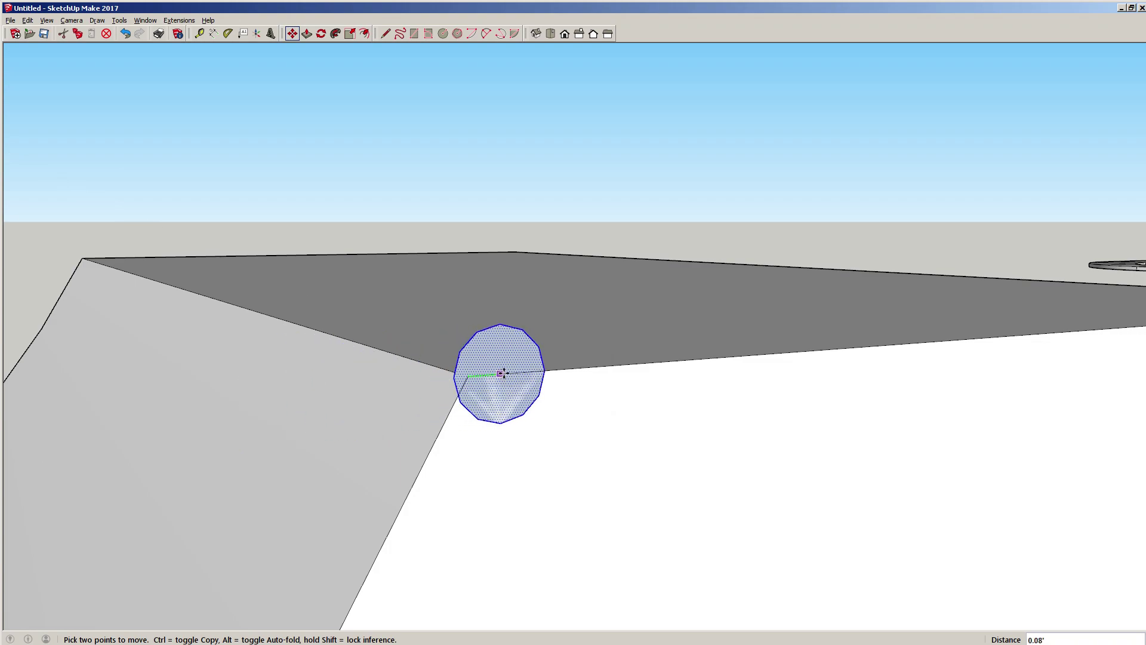
pyautogui.click(501, 374)
# - Move the selected circle straight down about 0.05' so it sits partly below the platform surface
pyautogui.moveTo(498, 389); pyautogui.dragTo(351, 340, button='middle')
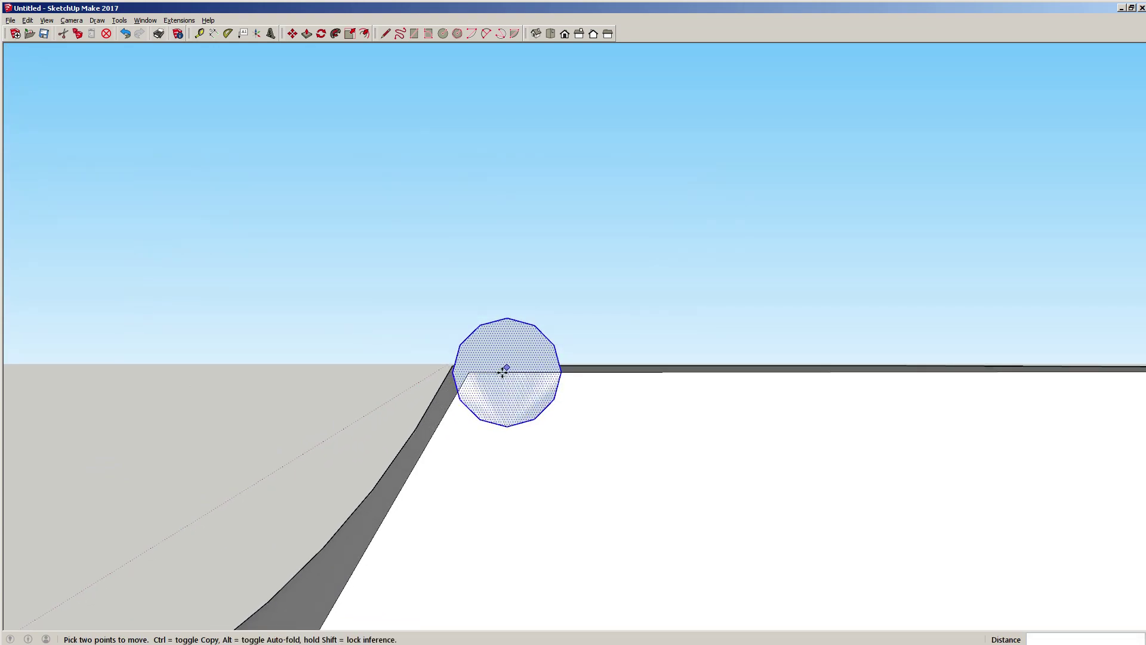
pyautogui.moveTo(502, 371); pyautogui.dragTo(538, 362, button='middle')
pyautogui.scroll(3, 514, 350)
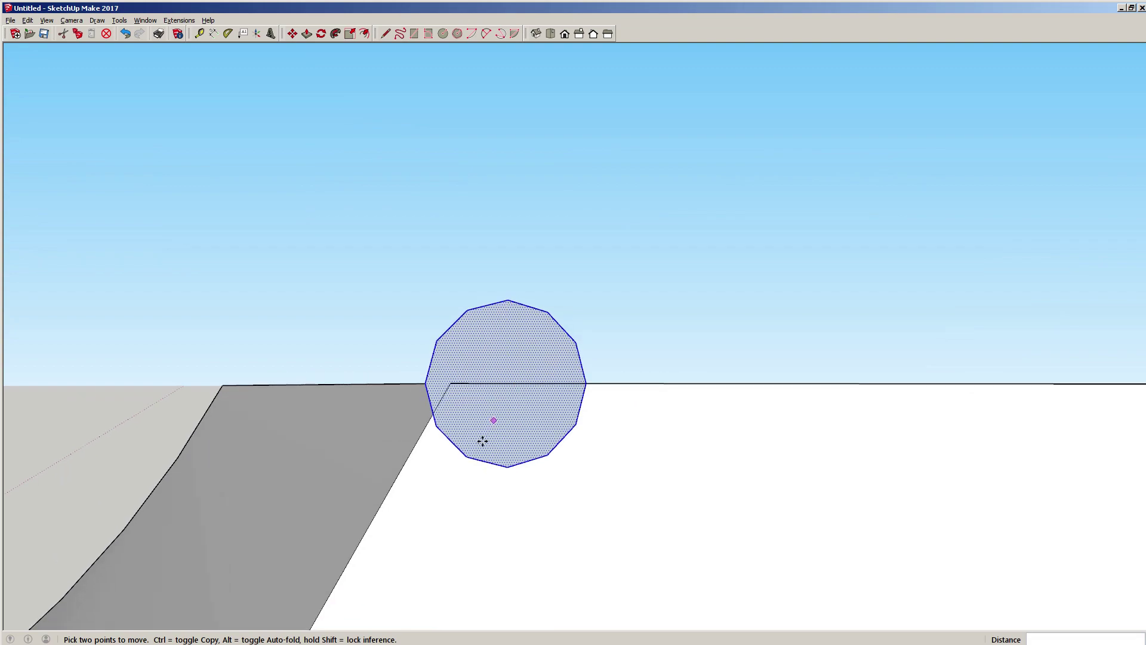
pyautogui.click(507, 382)
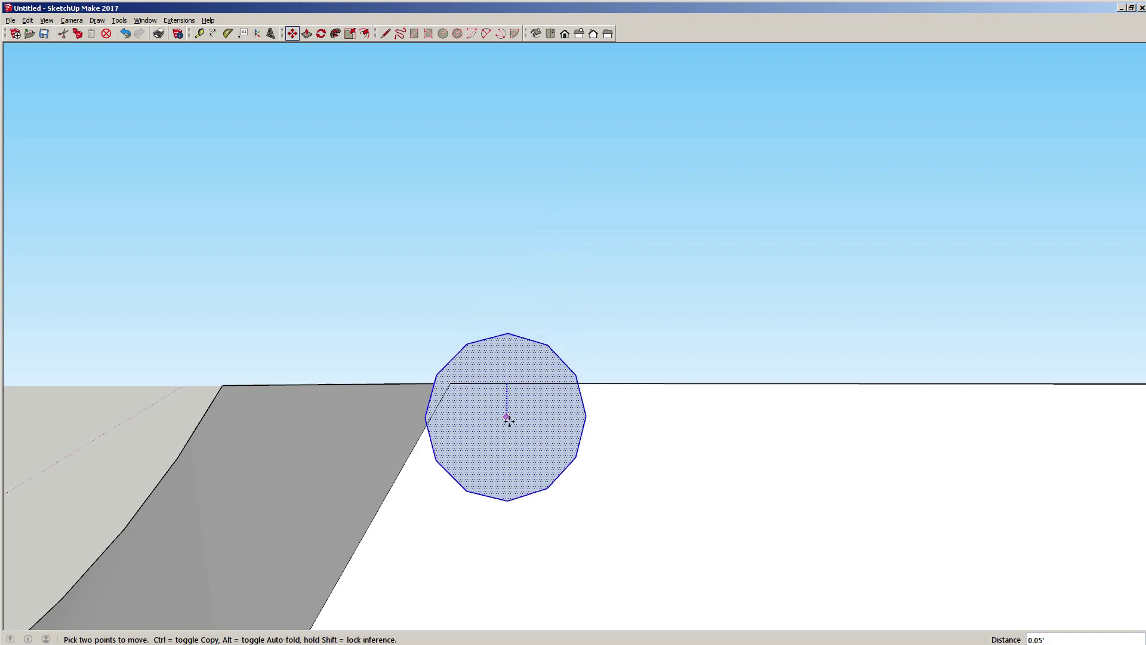
pyautogui.click(507, 421)
pyautogui.moveTo(507, 421); pyautogui.dragTo(519, 441, button='middle')
pyautogui.click(519, 441)
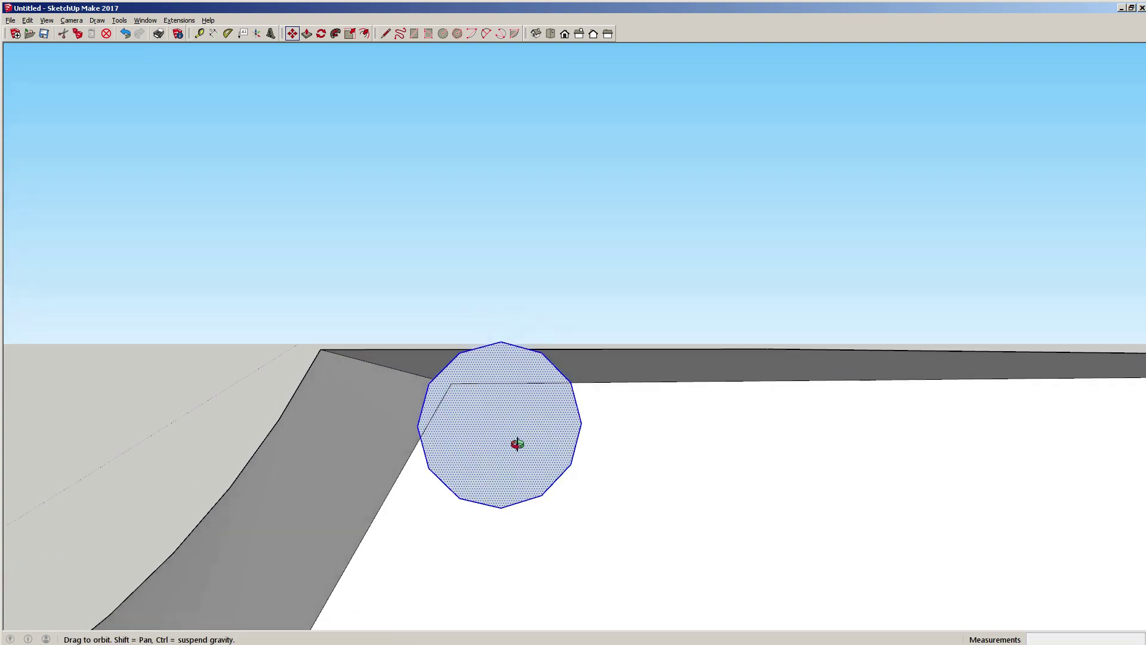
# - Push/Pull the circle 8' across the ramp's full width to form the coping pipe
pyautogui.moveTo(517, 445); pyautogui.dragTo(564, 462, button='middle')
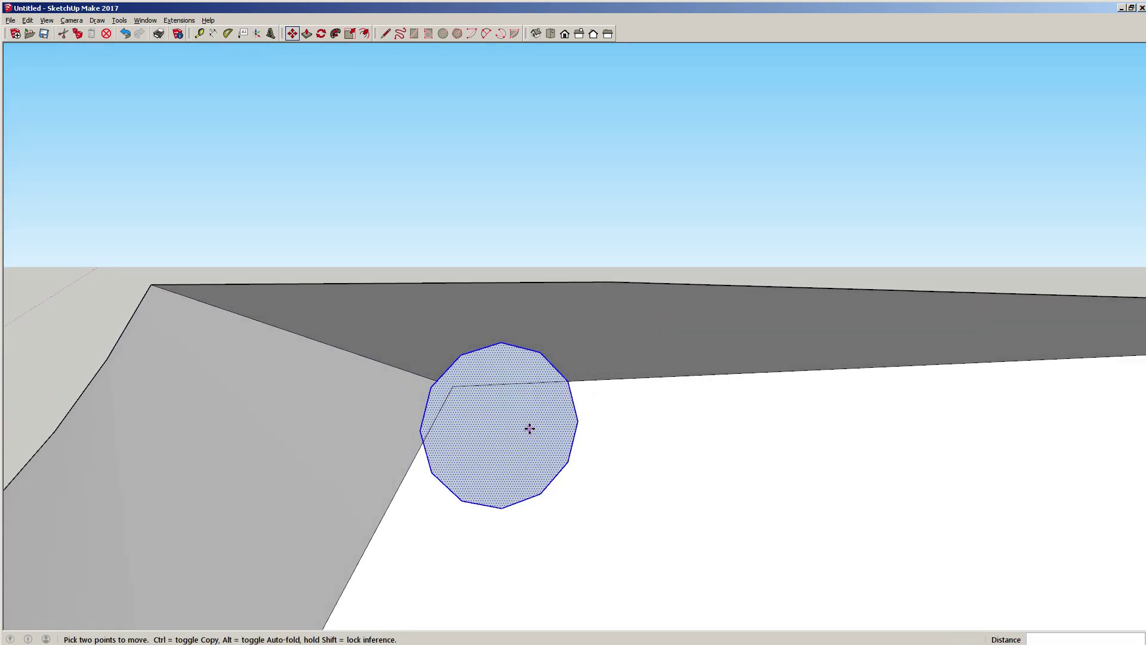
pyautogui.scroll(-4, 513, 412)
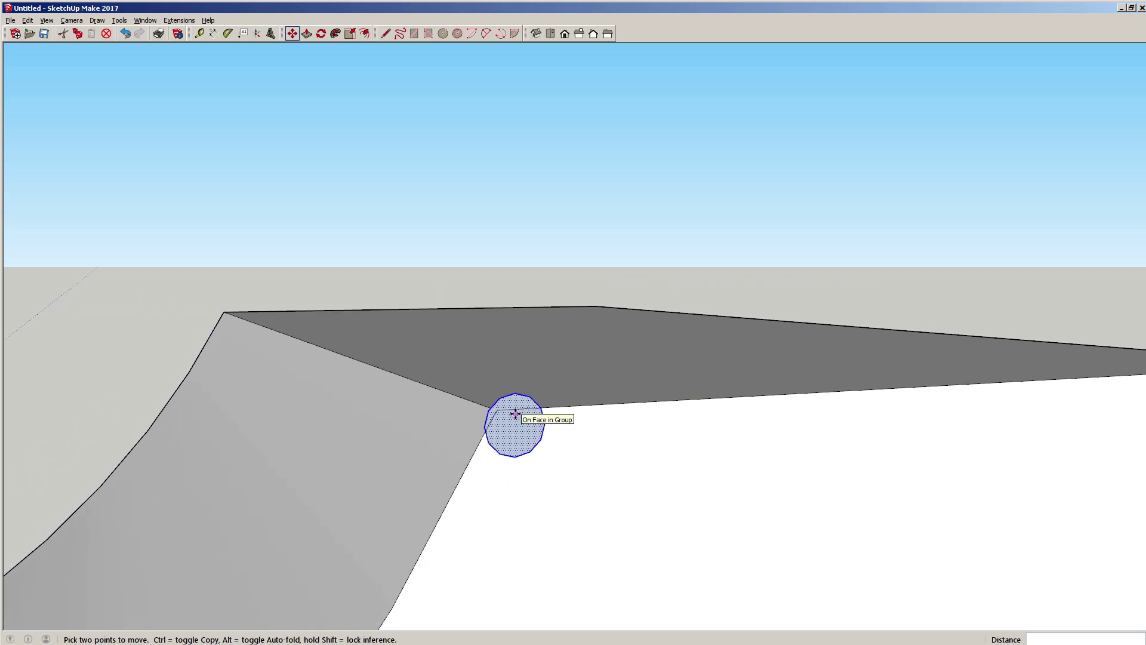
pyautogui.press('p')
pyautogui.click(515, 411)
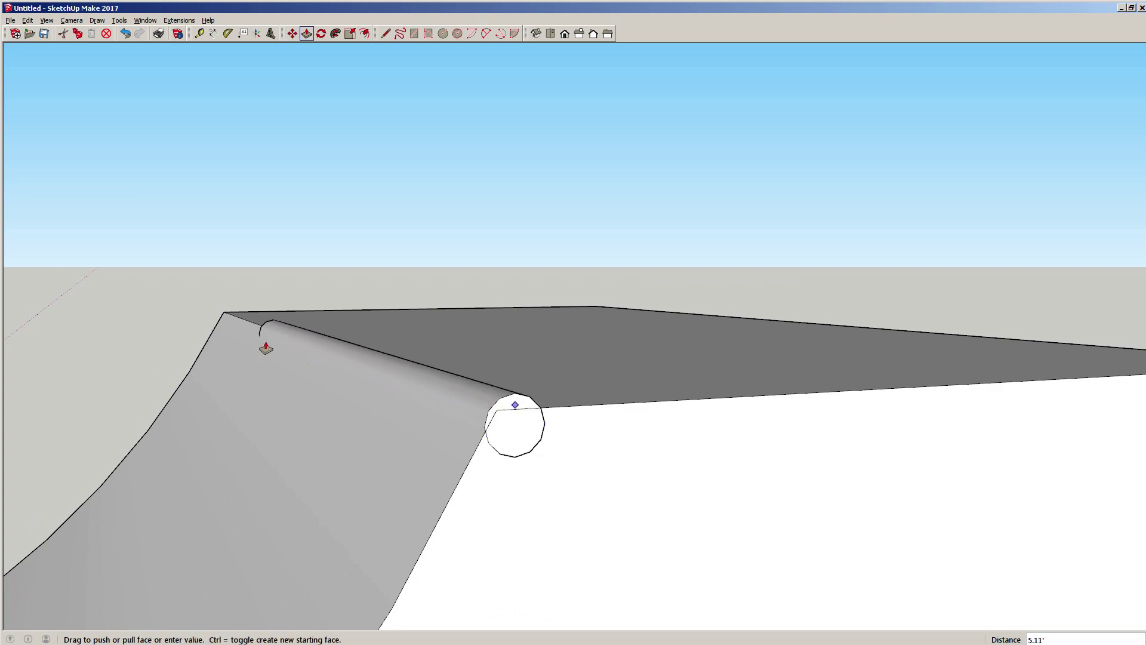
pyautogui.click(235, 312)
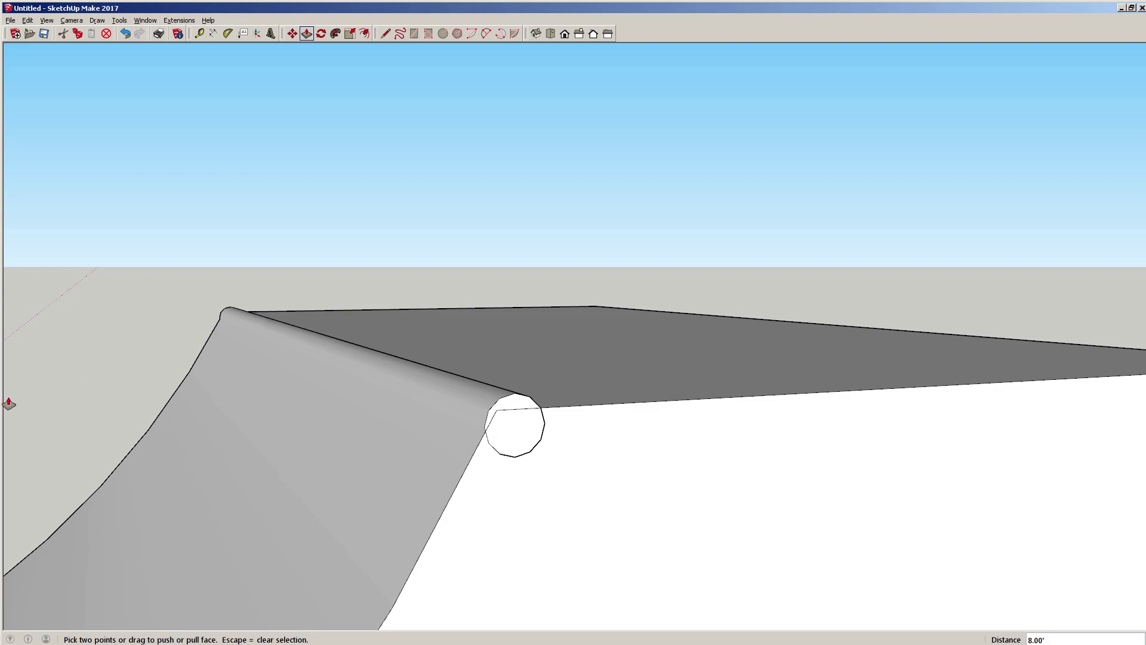
pyautogui.press('o')
pyautogui.moveTo(26, 404); pyautogui.dragTo(895, 417)
pyautogui.moveTo(895, 418); pyautogui.dragTo(250, 433, button='middle')
pyautogui.scroll(-3, 250, 433)
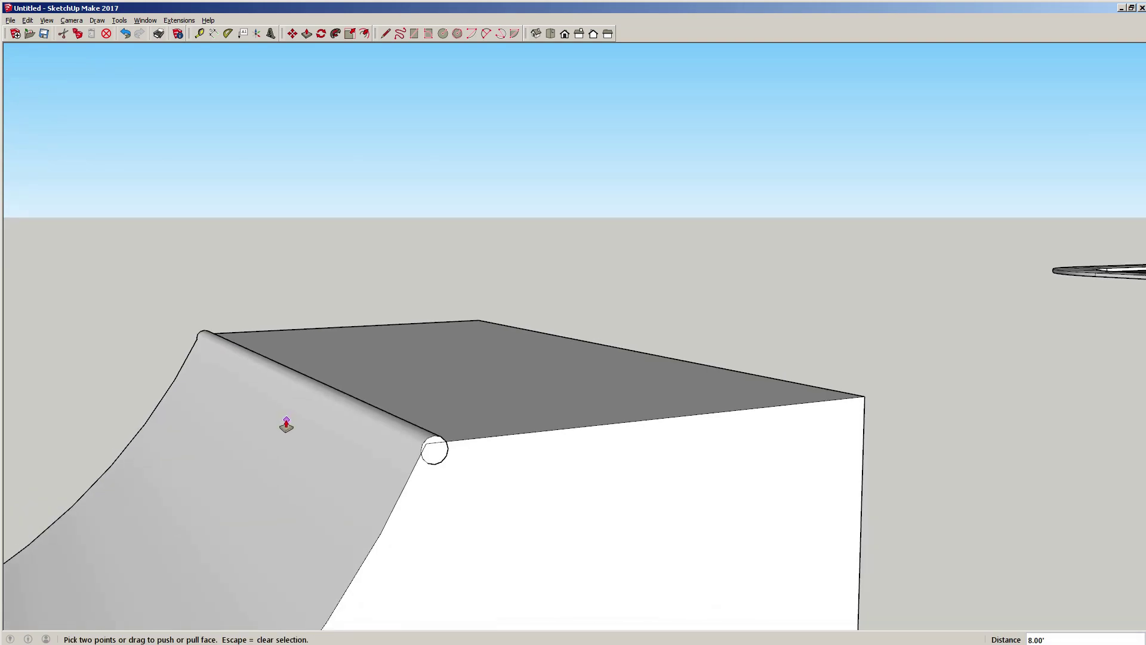
# - Select the whole coping pipe with all its connected geometry, make it a group, and deselect it
pyautogui.press('space')
pyautogui.scroll(2, 315, 432)
pyautogui.moveTo(320, 443); pyautogui.dragTo(360, 363, button='middle')
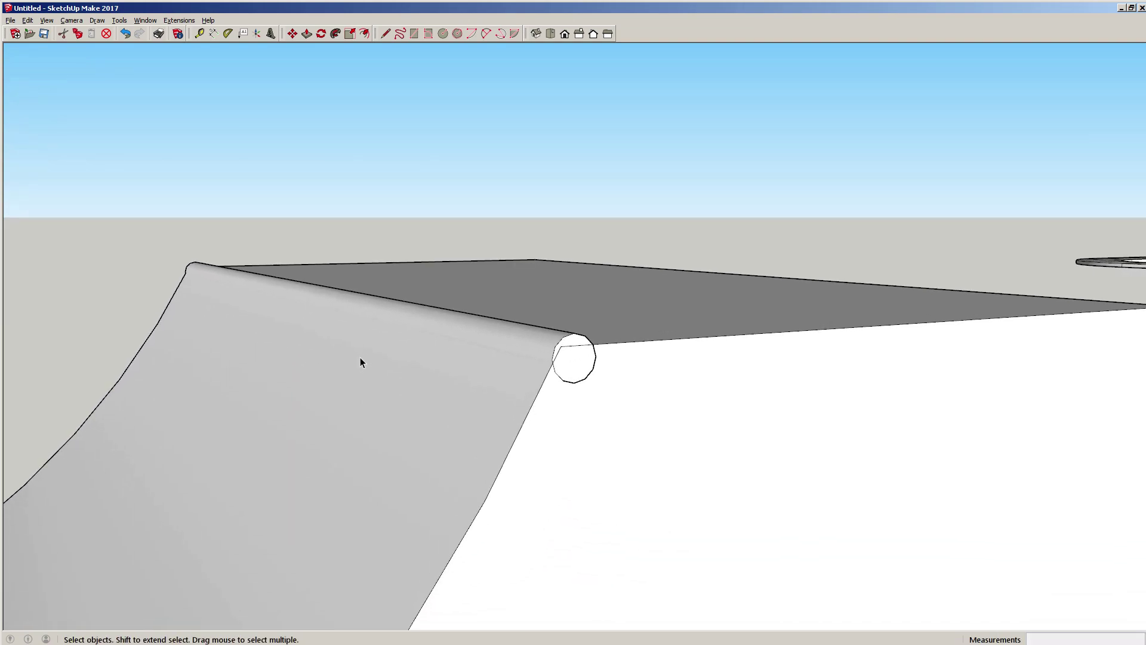
pyautogui.tripleClick(514, 328)
pyautogui.moveTo(502, 340); pyautogui.dragTo(507, 368, button='middle')
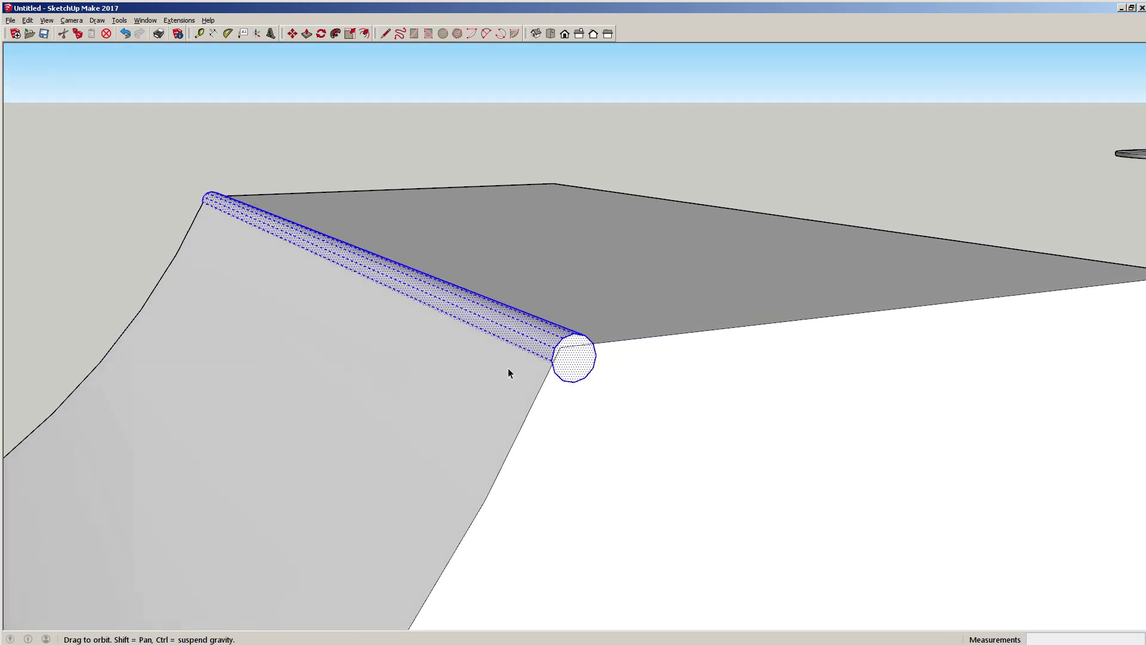
pyautogui.rightClick(513, 327)
pyautogui.click(541, 409)
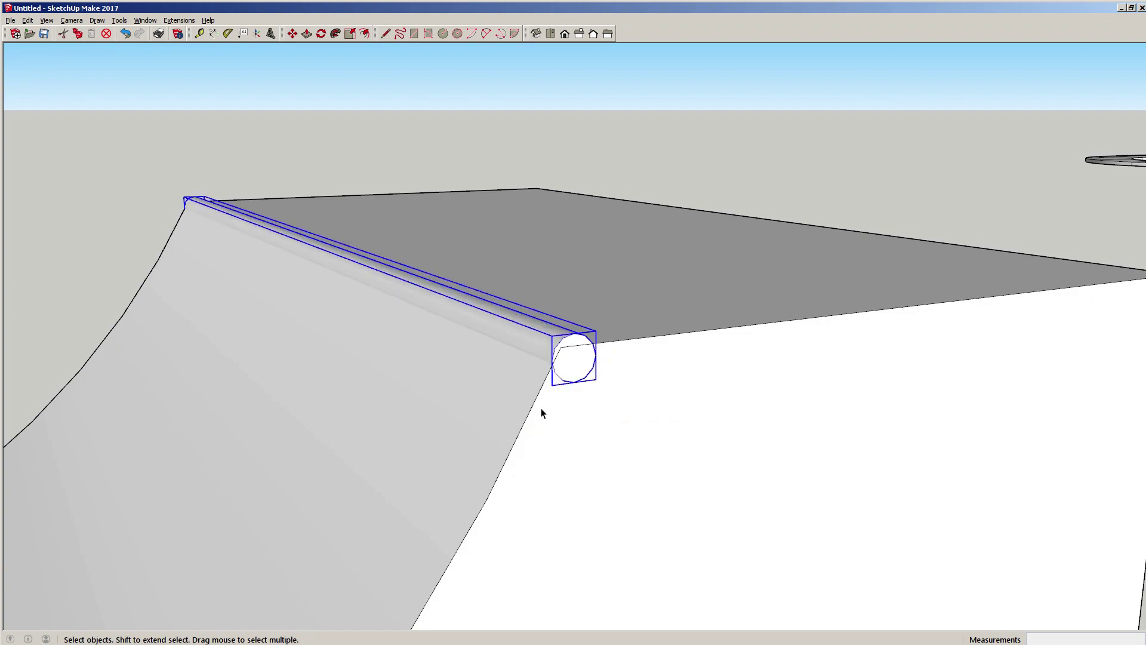
pyautogui.click(73, 248)
# - Examine the finished quarter-pipe and its coping from the front, the side and close up
pyautogui.moveTo(73, 248); pyautogui.dragTo(571, 300, button='middle')
pyautogui.moveTo(332, 326); pyautogui.dragTo(433, 316, button='middle')
pyautogui.moveTo(538, 163); pyautogui.dragTo(664, 296, button='middle')
pyautogui.scroll(-3, 568, 277)
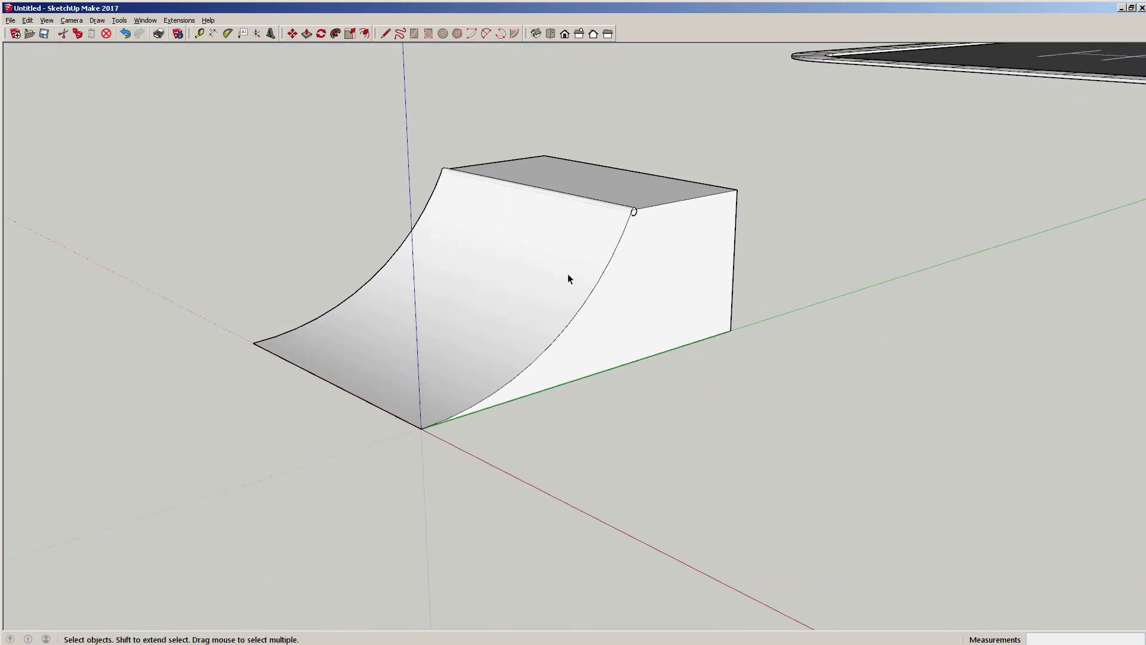
pyautogui.moveTo(535, 257); pyautogui.dragTo(302, 243, button='middle')
pyautogui.moveTo(800, 299); pyautogui.dragTo(747, 261, button='middle')
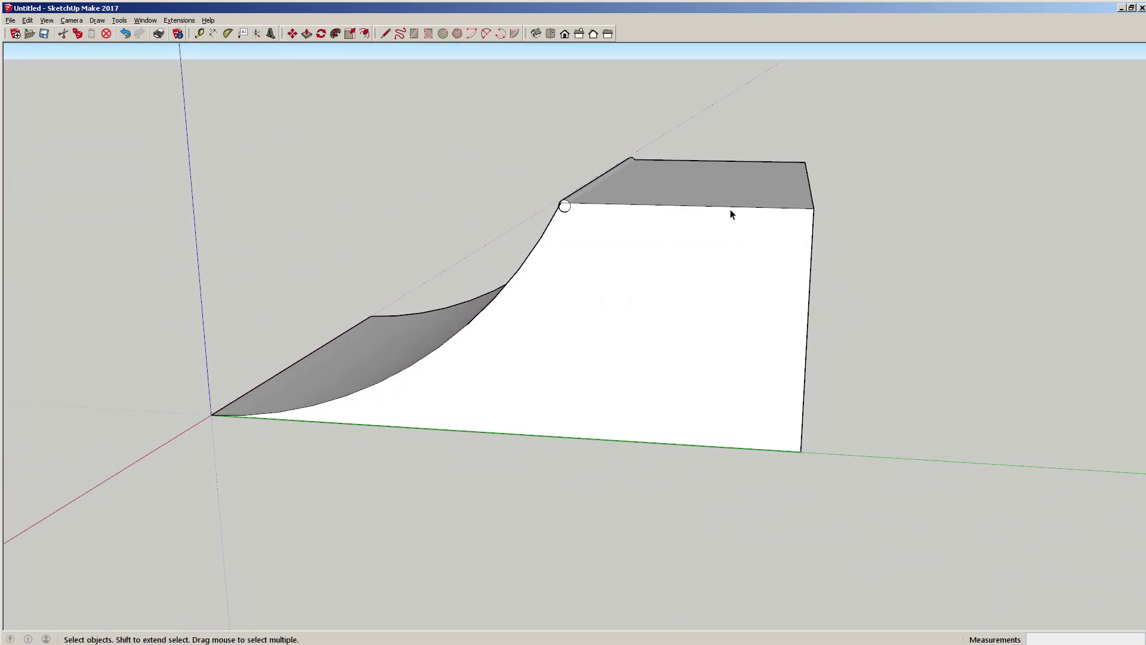
pyautogui.moveTo(606, 281); pyautogui.dragTo(513, 331, button='middle')
pyautogui.moveTo(750, 346); pyautogui.dragTo(636, 293, button='middle')
pyautogui.moveTo(550, 269); pyautogui.dragTo(486, 286, button='middle')
pyautogui.scroll(2, 465, 312)
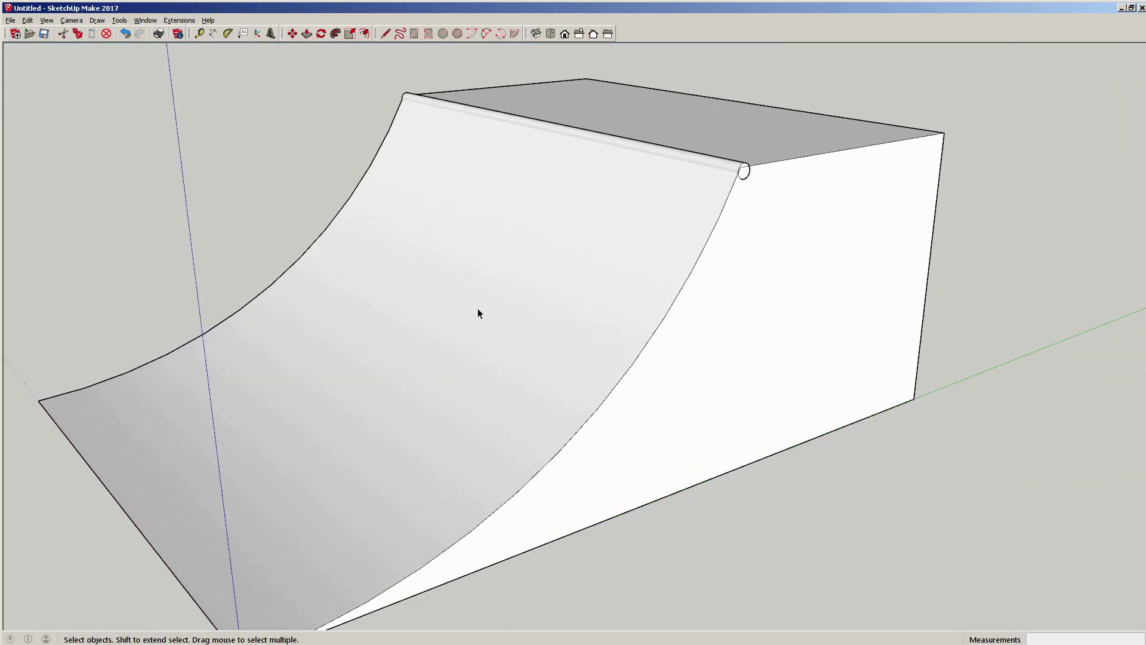
pyautogui.scroll(-3, 507, 305)
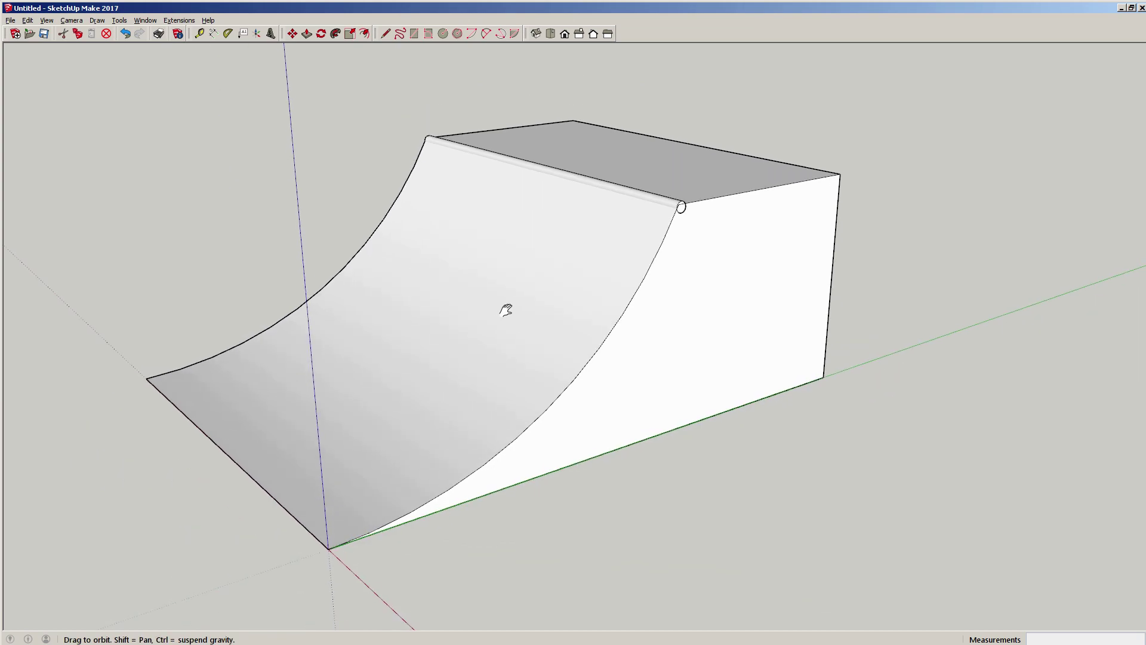
pyautogui.scroll(2, 575, 299)
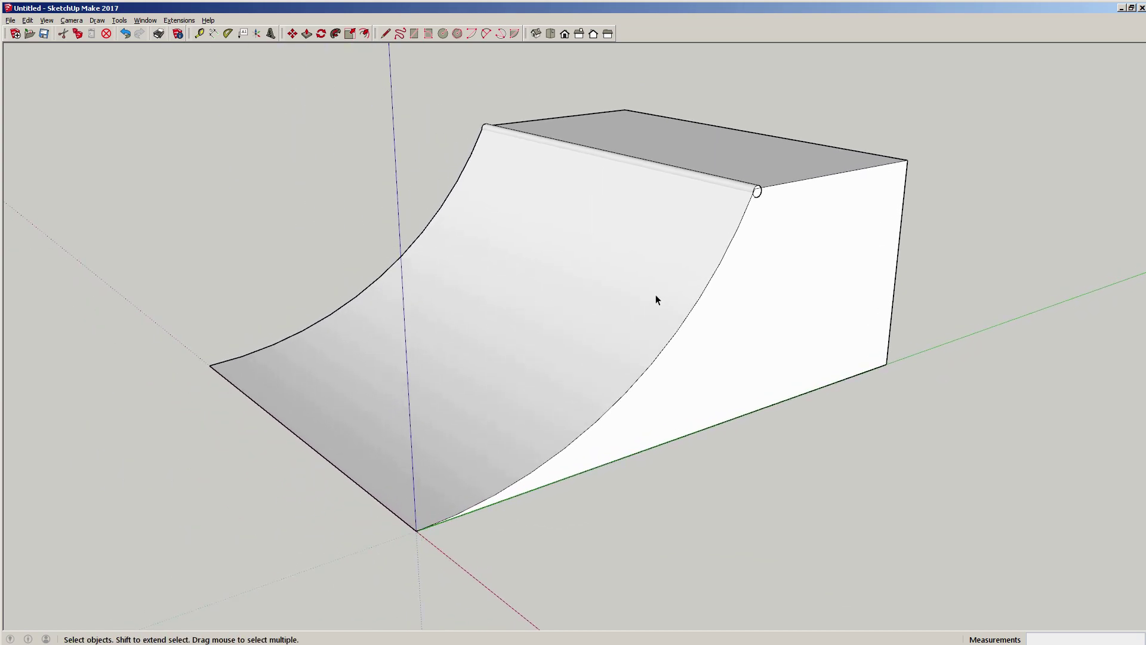
pyautogui.moveTo(688, 289); pyautogui.dragTo(595, 344, button='middle')
pyautogui.scroll(-2, 591, 263)
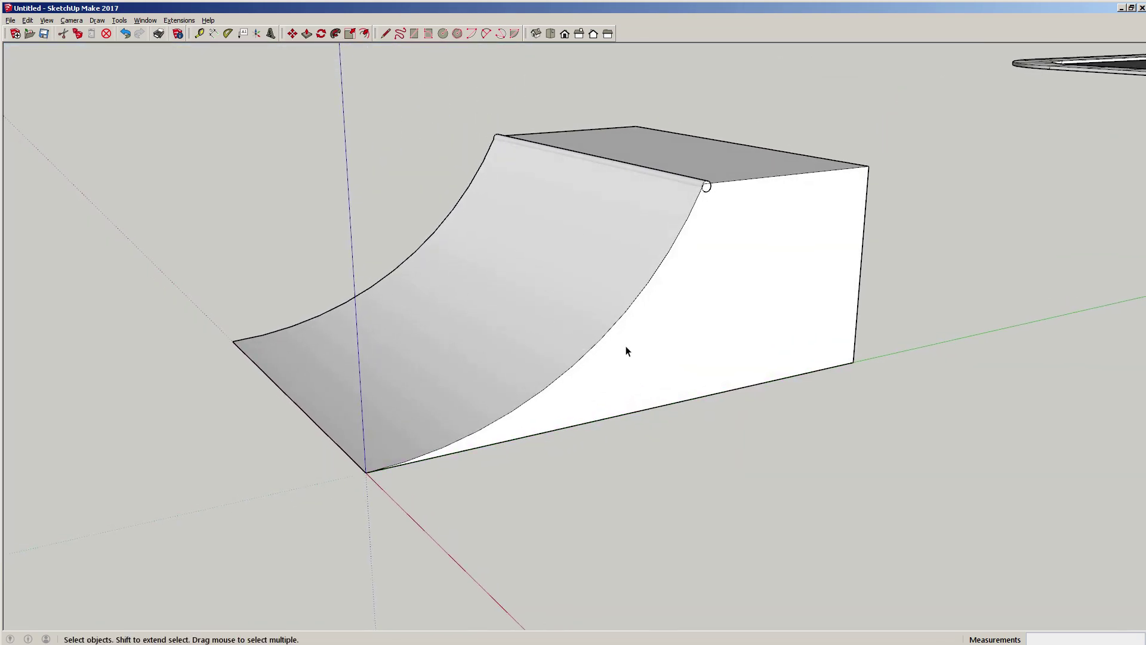
pyautogui.scroll(-2, 627, 351)
pyautogui.scroll(3, 679, 256)
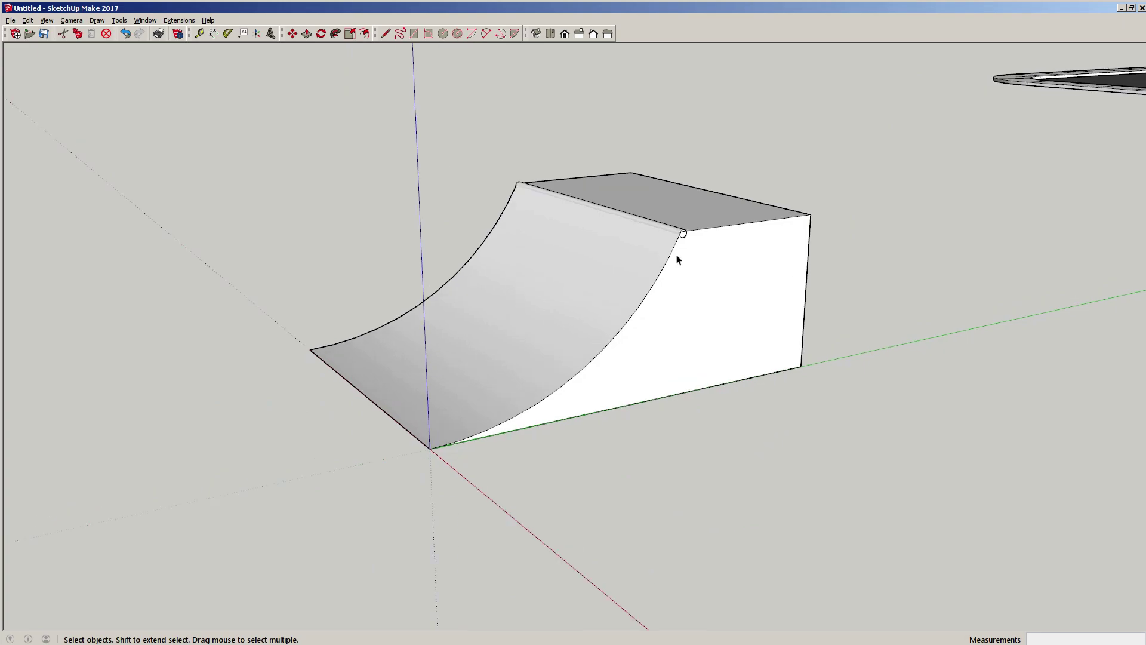
pyautogui.moveTo(679, 256); pyautogui.dragTo(394, 351, button='middle')
pyautogui.scroll(-2, 451, 382)
pyautogui.scroll(3, 525, 352)
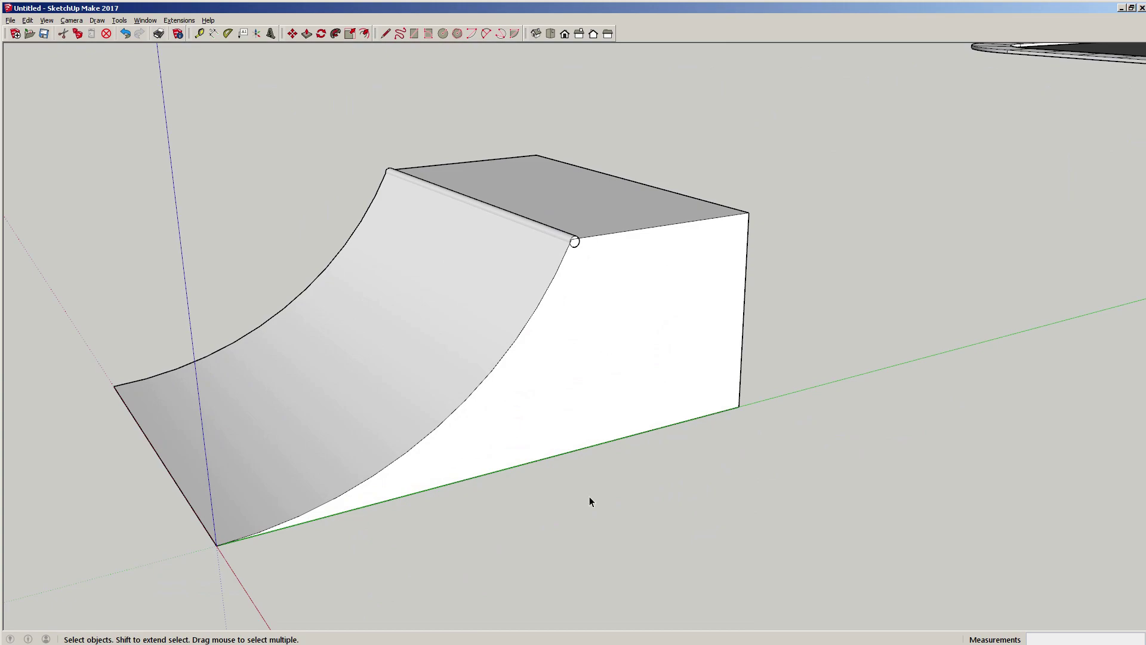
# - Select the ramp together with its coping and make them one component named "4FT Quarter Pipe"
pyautogui.moveTo(456, 204); pyautogui.dragTo(452, 201)
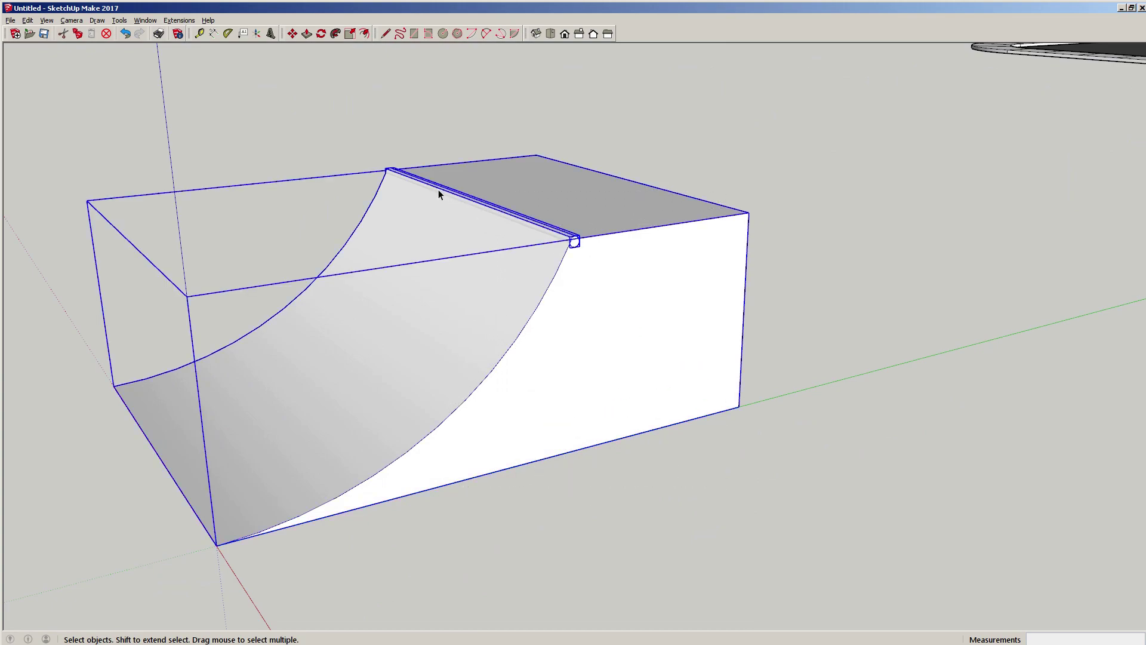
pyautogui.rightClick(452, 279)
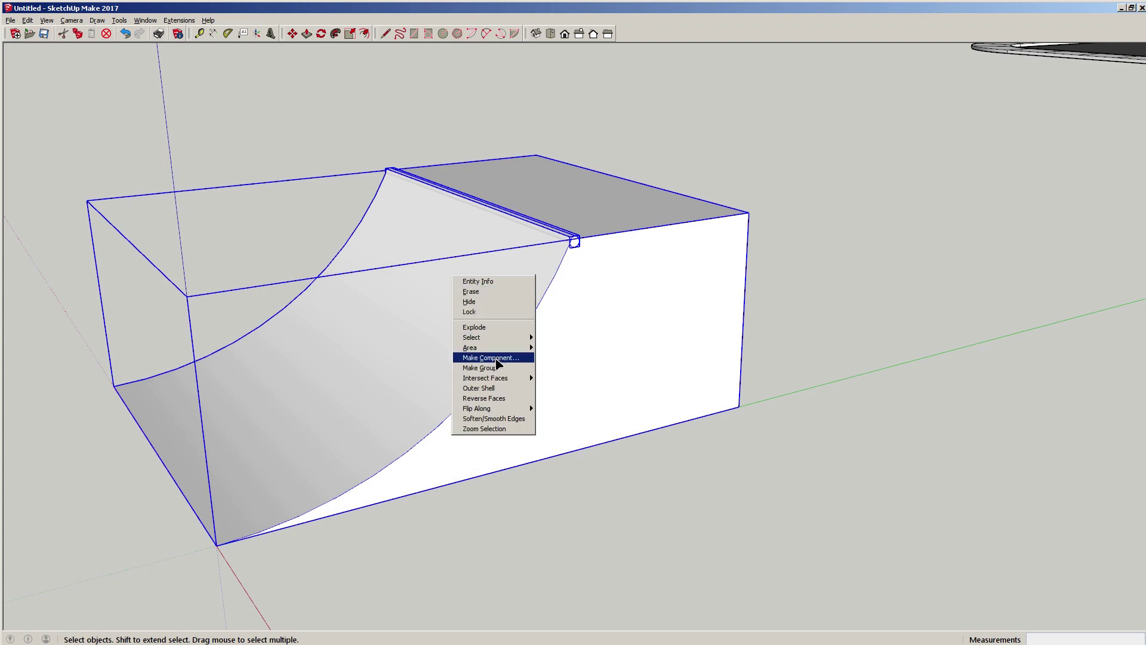
pyautogui.click(495, 360)
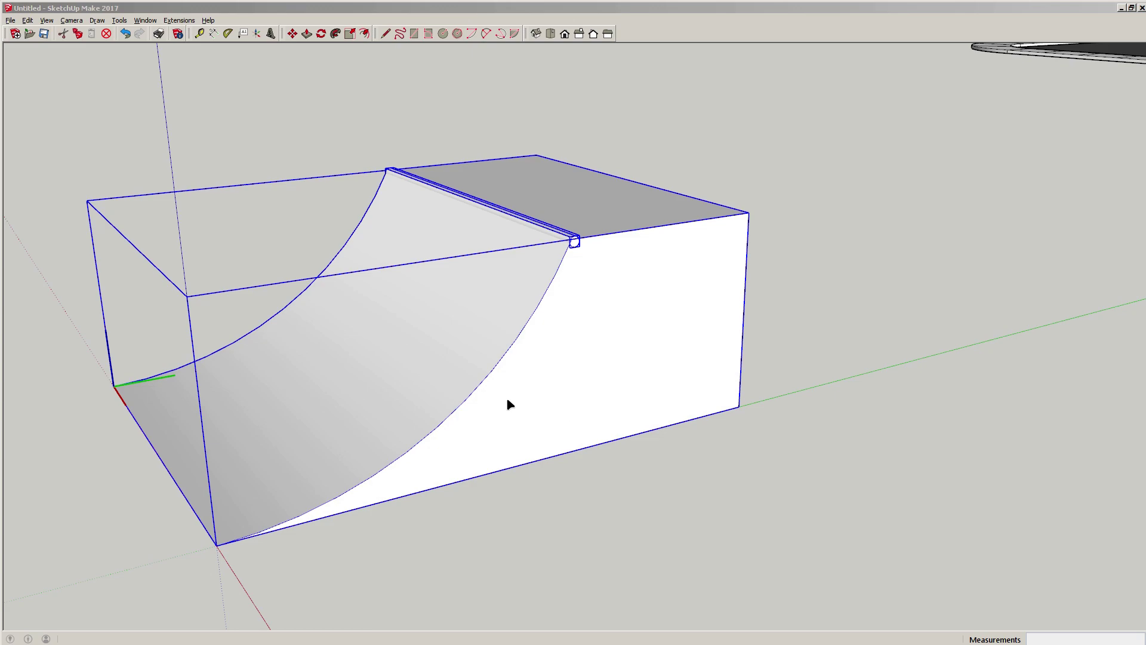
pyautogui.press('super+d')
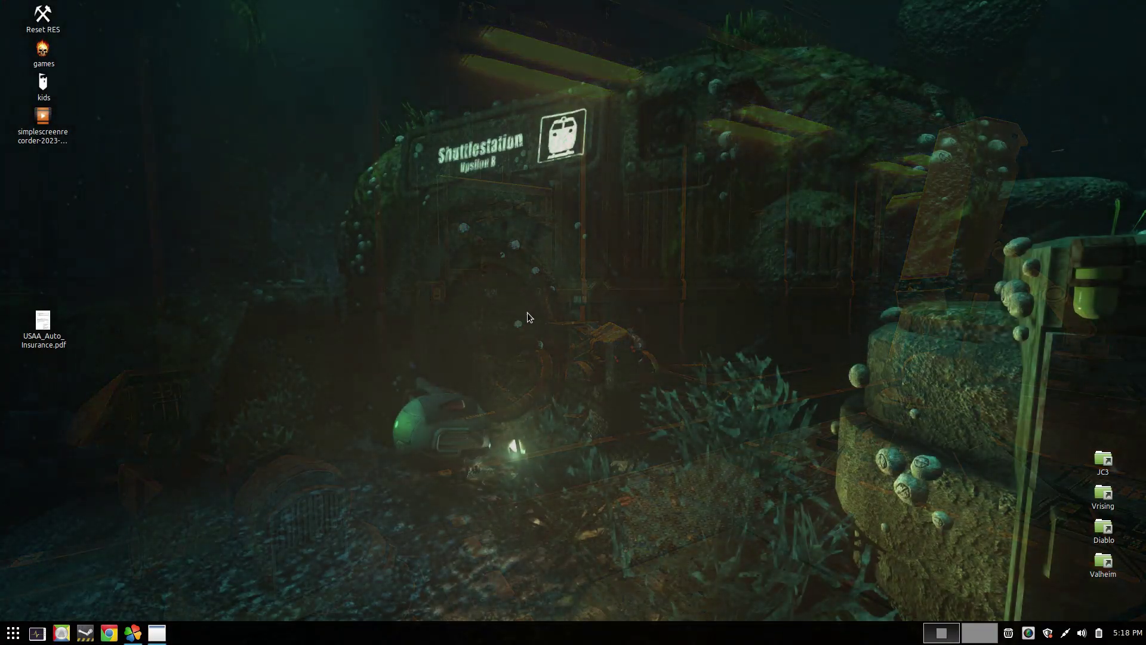
pyautogui.click(159, 632)
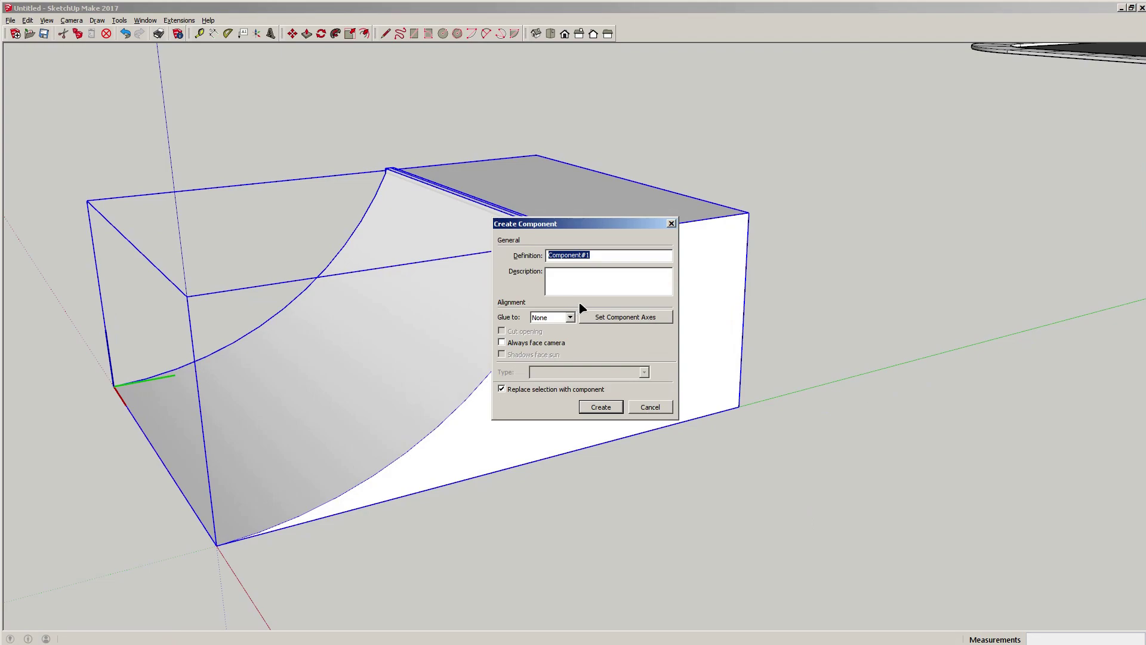
pyautogui.moveTo(594, 224); pyautogui.dragTo(621, 240)
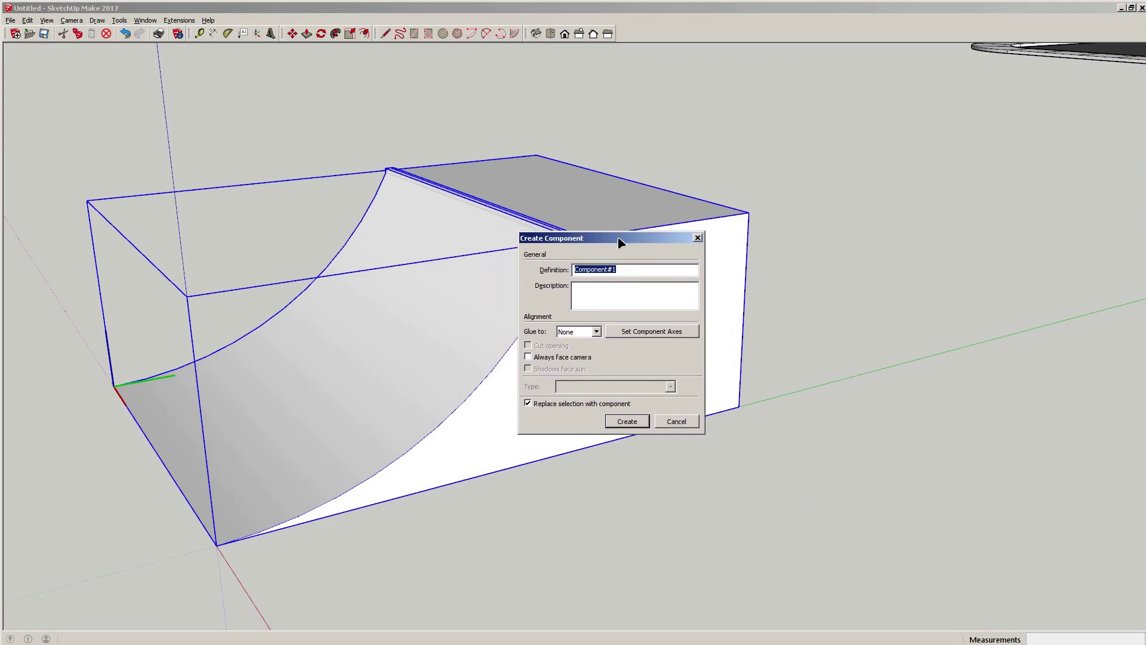
pyautogui.write('4FT Quarter Pipe')
pyautogui.click(627, 421)
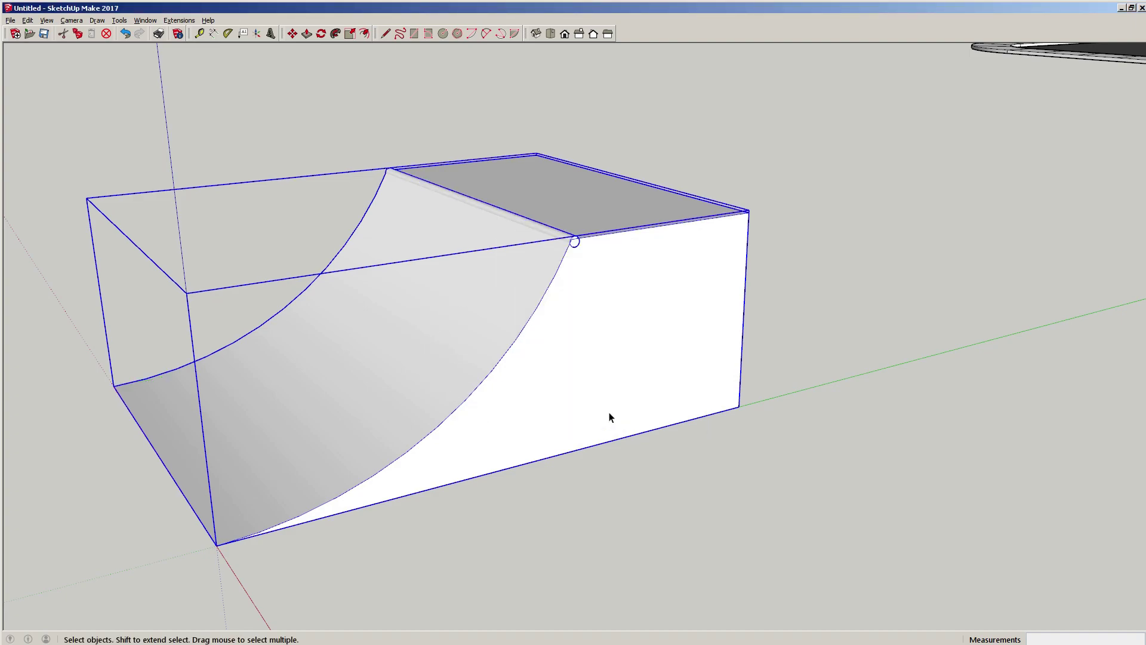
pyautogui.moveTo(553, 376); pyautogui.dragTo(485, 336, button='middle')
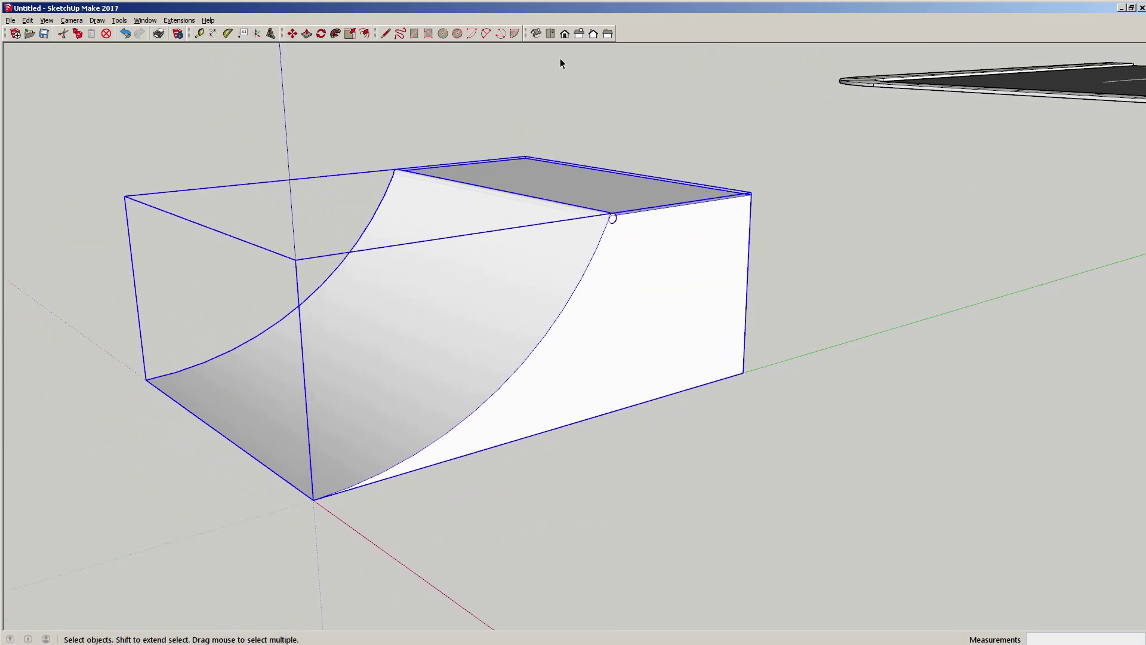
pyautogui.click(145, 20)
pyautogui.moveTo(119, 20)
pyautogui.click(130, 42)
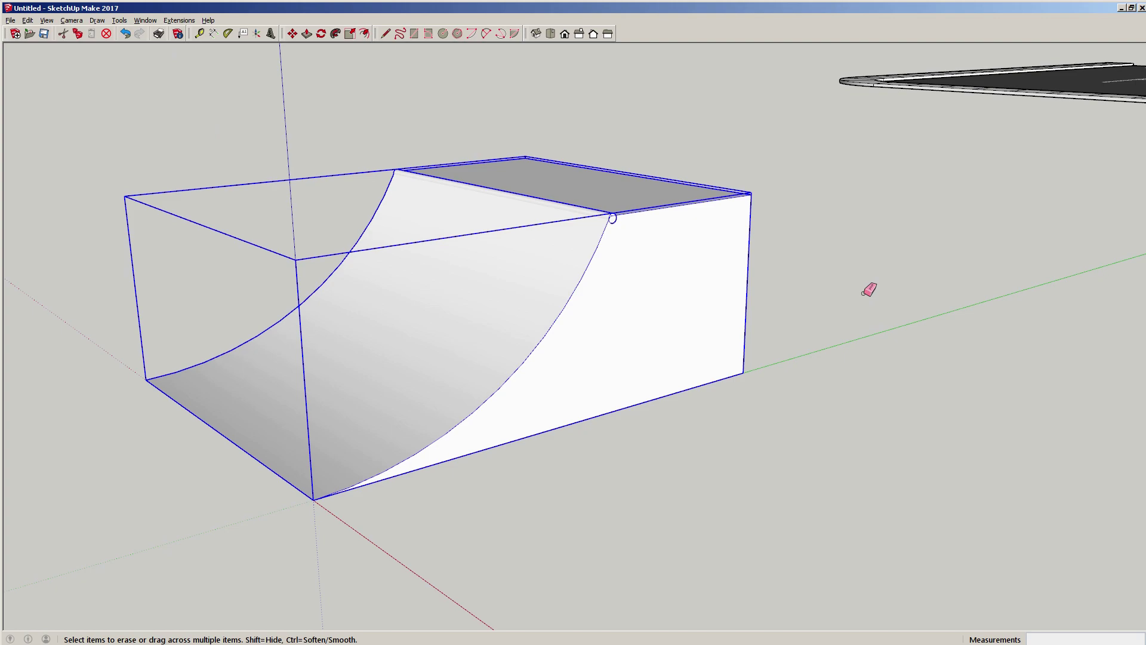
pyautogui.moveTo(878, 292); pyautogui.dragTo(877, 292, button='middle')
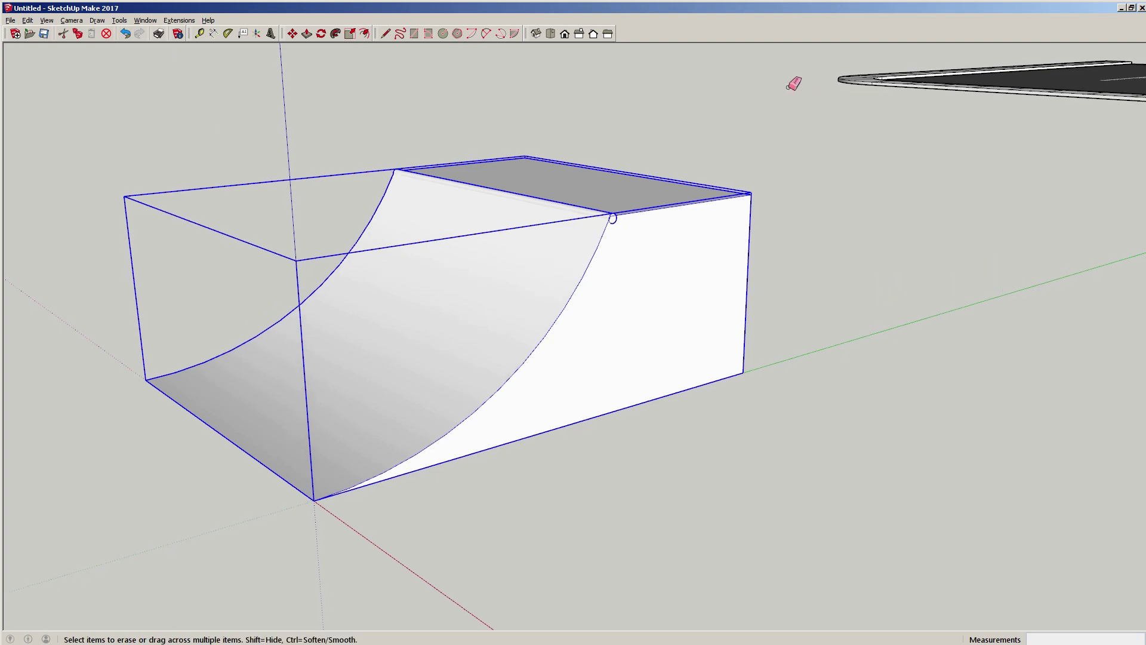
pyautogui.click(152, 638)
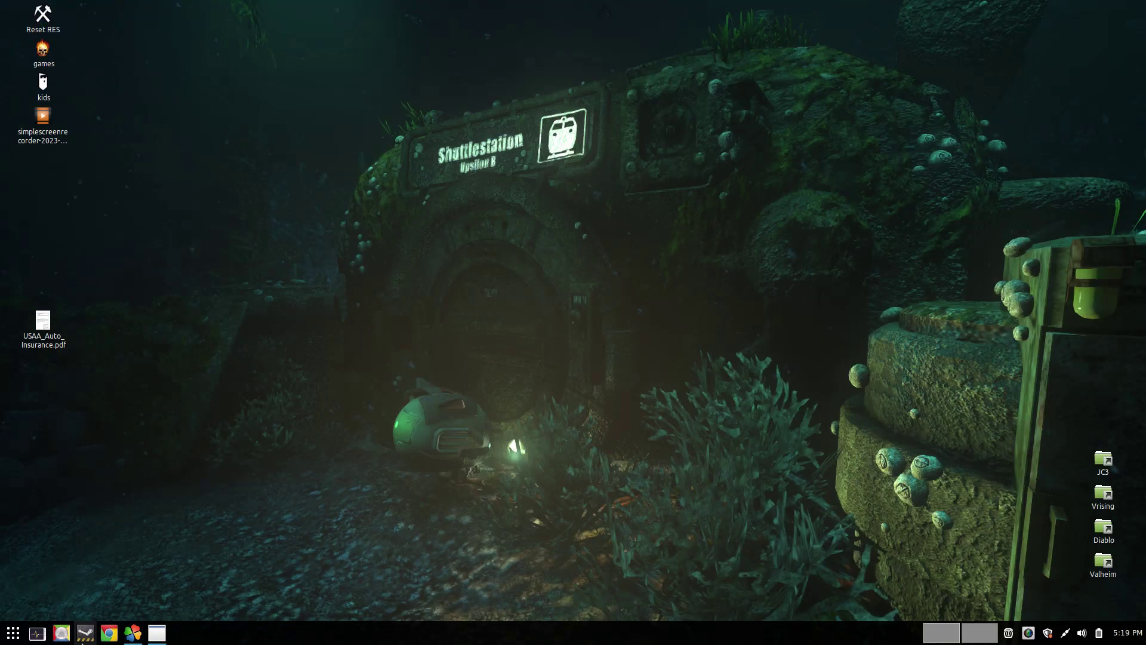
pyautogui.click(152, 640)
pyautogui.moveTo(824, 315); pyautogui.dragTo(776, 301, button='middle')
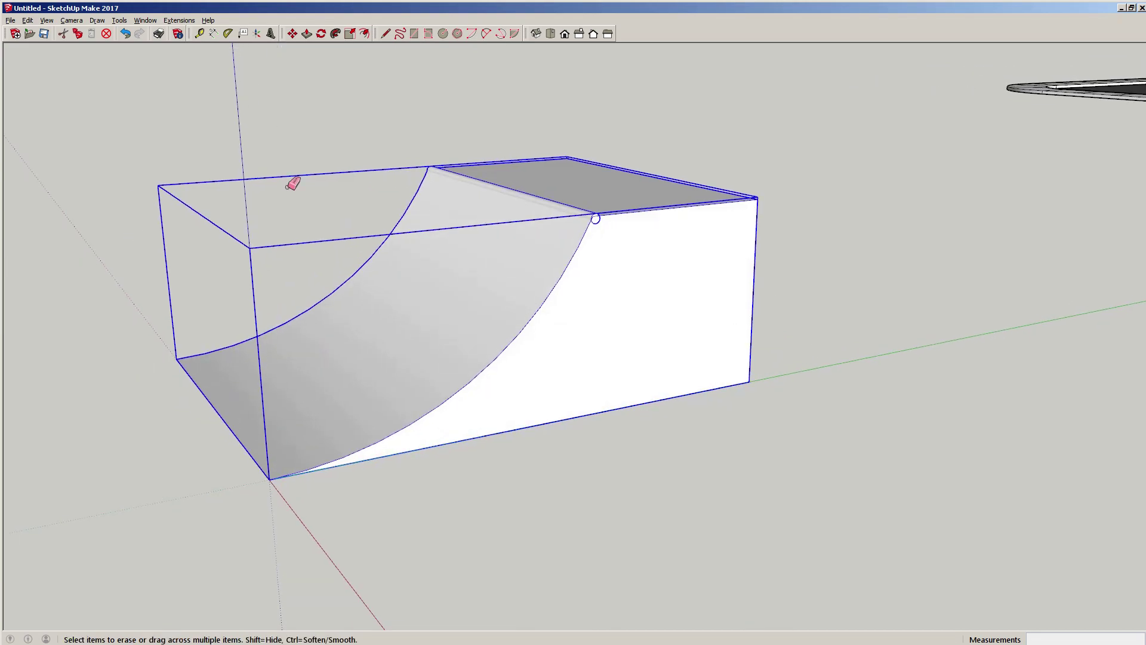
pyautogui.press('space')
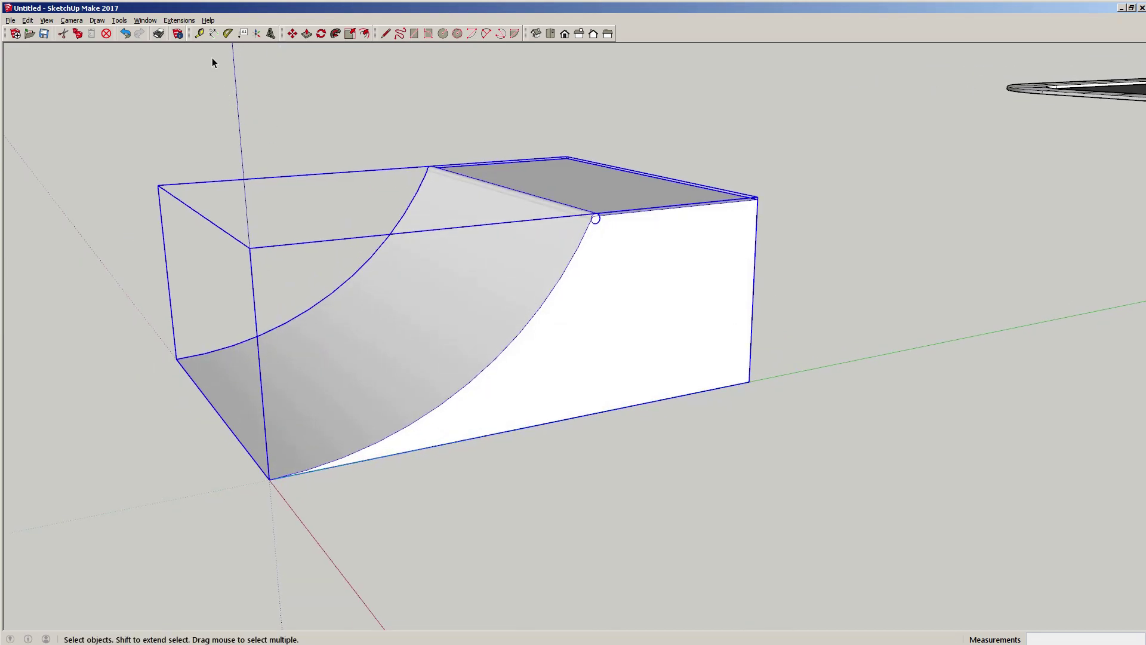
pyautogui.click(119, 20)
pyautogui.click(129, 42)
# - Activate the Paint Bucket and collapse the material colors to reach the list of in-model components
pyautogui.click(119, 20)
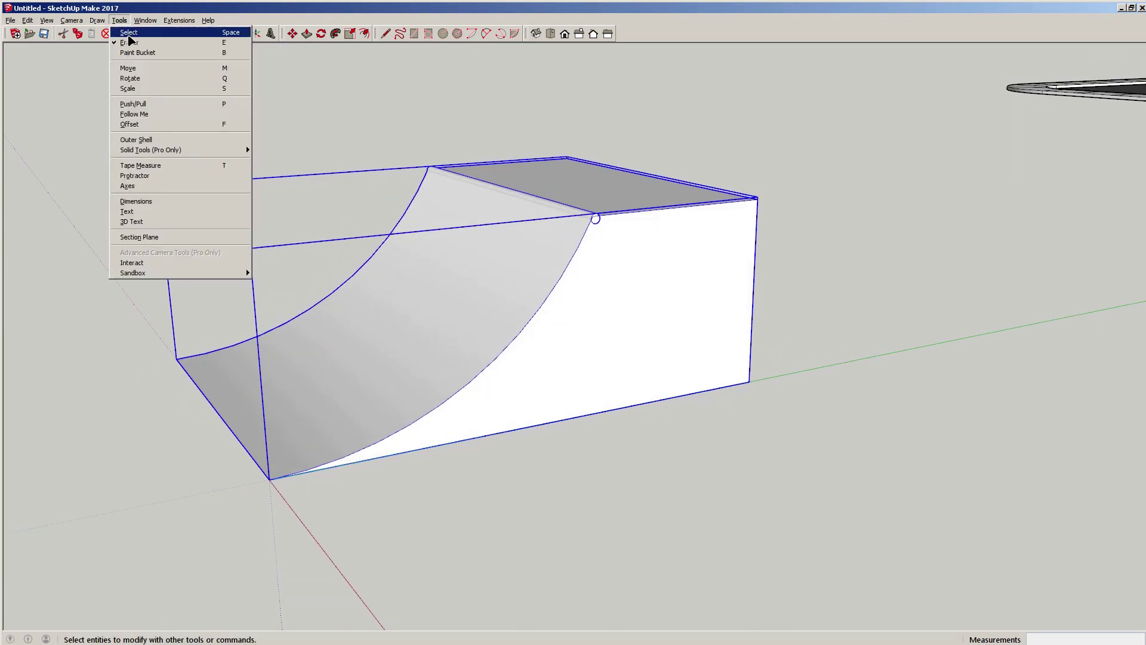
pyautogui.click(138, 53)
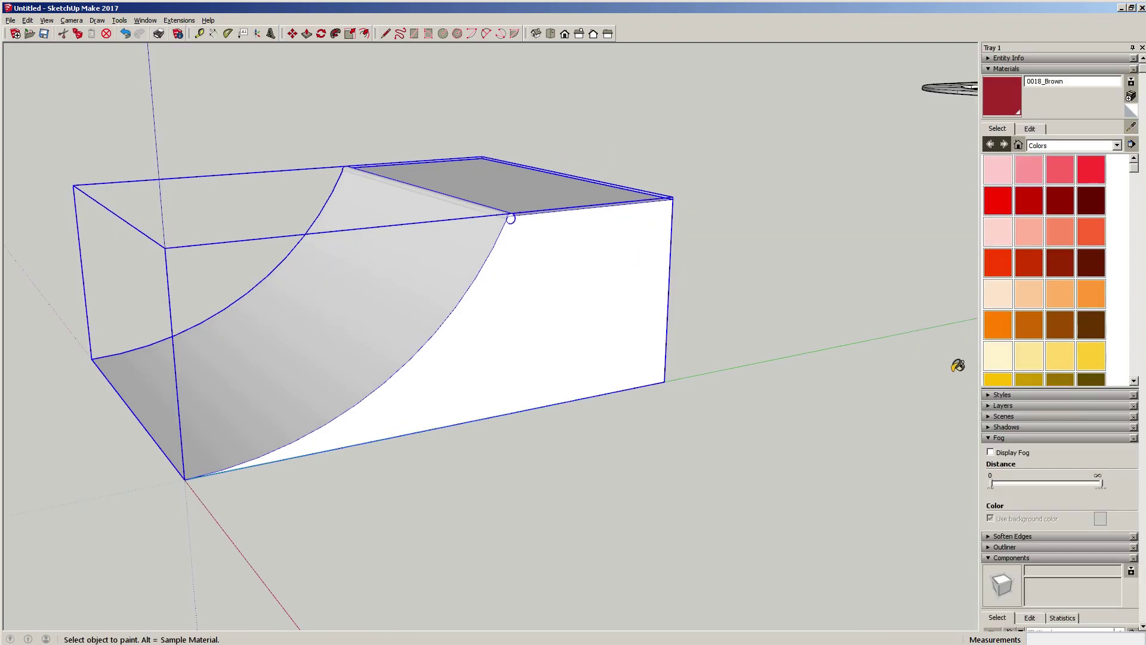
pyautogui.click(1032, 69)
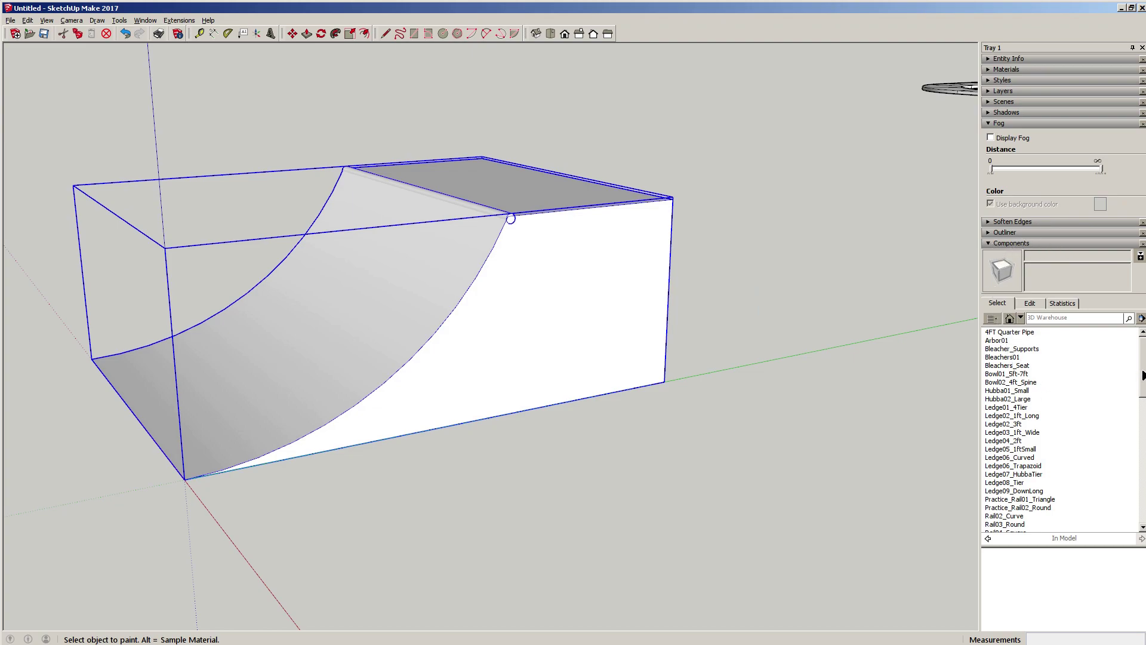
pyautogui.moveTo(1143, 375)
pyautogui.mouseDown()
pyautogui.moveTo(1143, 509)
pyautogui.moveTo(1143, 372)
pyautogui.mouseUp()
# - Insert a second 4FT Quarter Pipe component flush beside the first ramp, continuing it along the red axis
pyautogui.moveTo(347, 295)
pyautogui.mouseDown(button='middle')
pyautogui.moveTo(359, 309)
pyautogui.moveTo(615, 278)
pyautogui.moveTo(486, 300)
pyautogui.moveTo(389, 380)
pyautogui.moveTo(372, 306)
pyautogui.moveTo(558, 320)
pyautogui.moveTo(472, 313)
pyautogui.moveTo(589, 335)
pyautogui.mouseUp(button='middle')
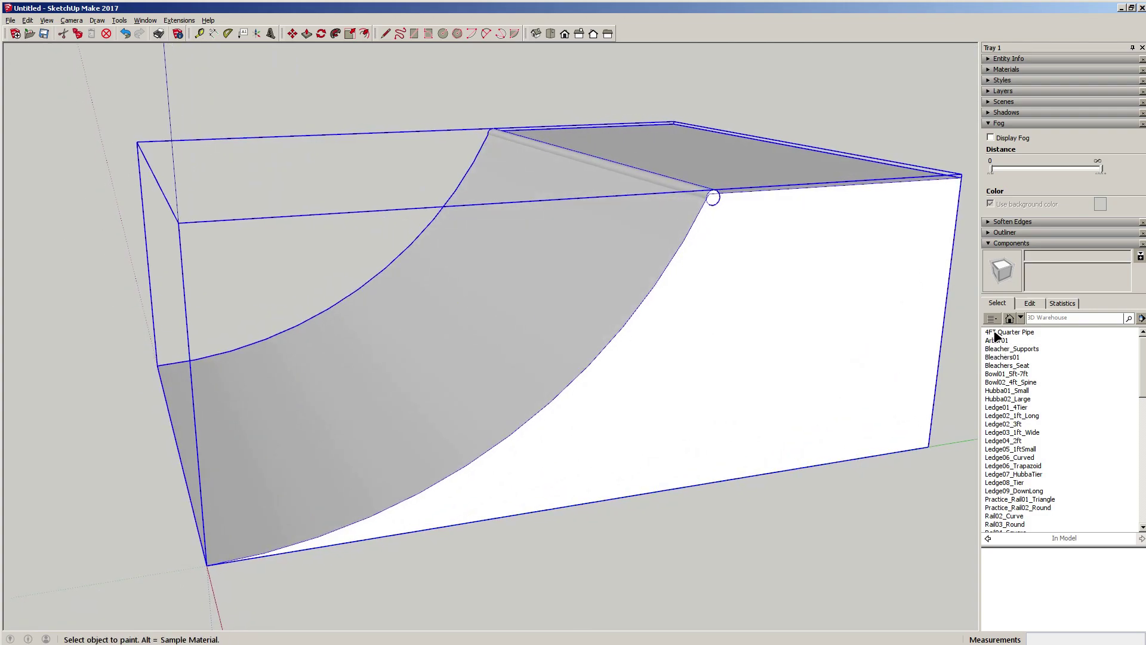
pyautogui.click(1009, 332)
pyautogui.scroll(-3, 638, 388)
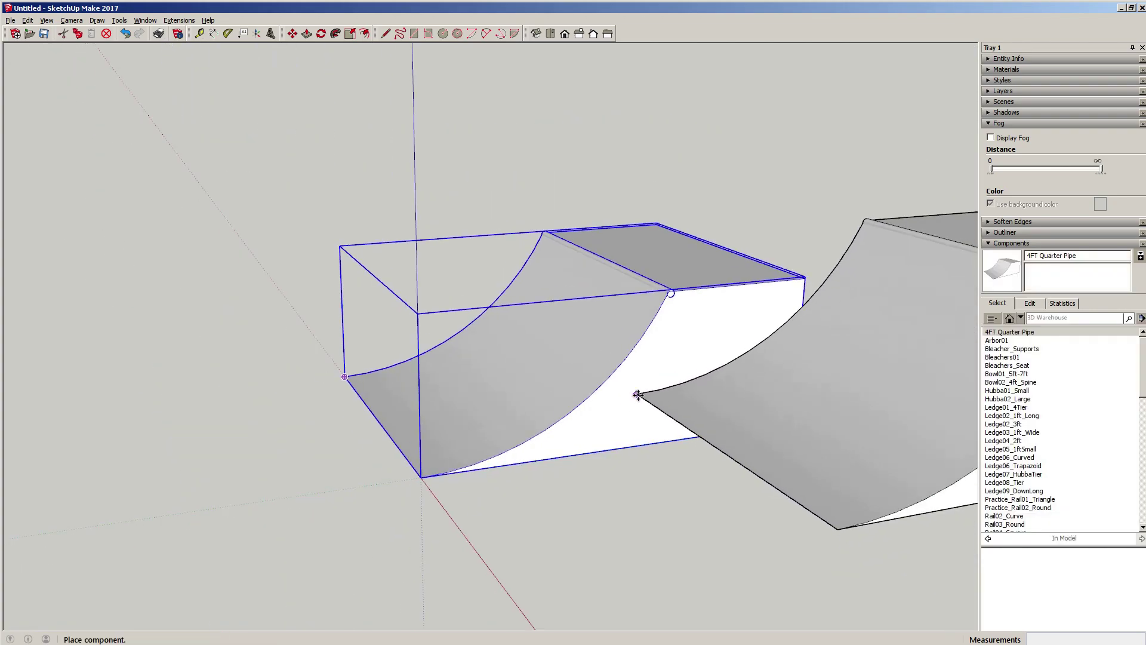
pyautogui.click(692, 453)
pyautogui.moveTo(691, 453); pyautogui.dragTo(751, 407, button='middle')
pyautogui.scroll(-3, 549, 353)
# - Place a third 4FT Quarter Pipe facing the open curved side of the others and flip it along the component's green axis
pyautogui.click(1017, 332)
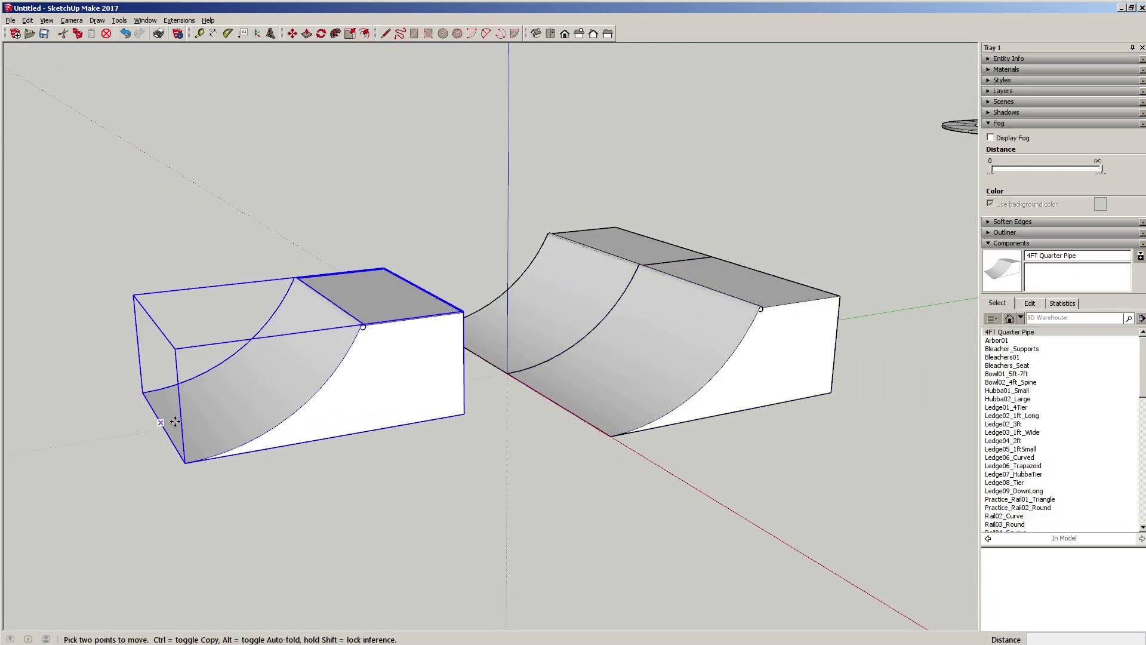
pyautogui.moveTo(465, 414); pyautogui.dragTo(330, 398, button='middle')
pyautogui.rightClick(353, 358)
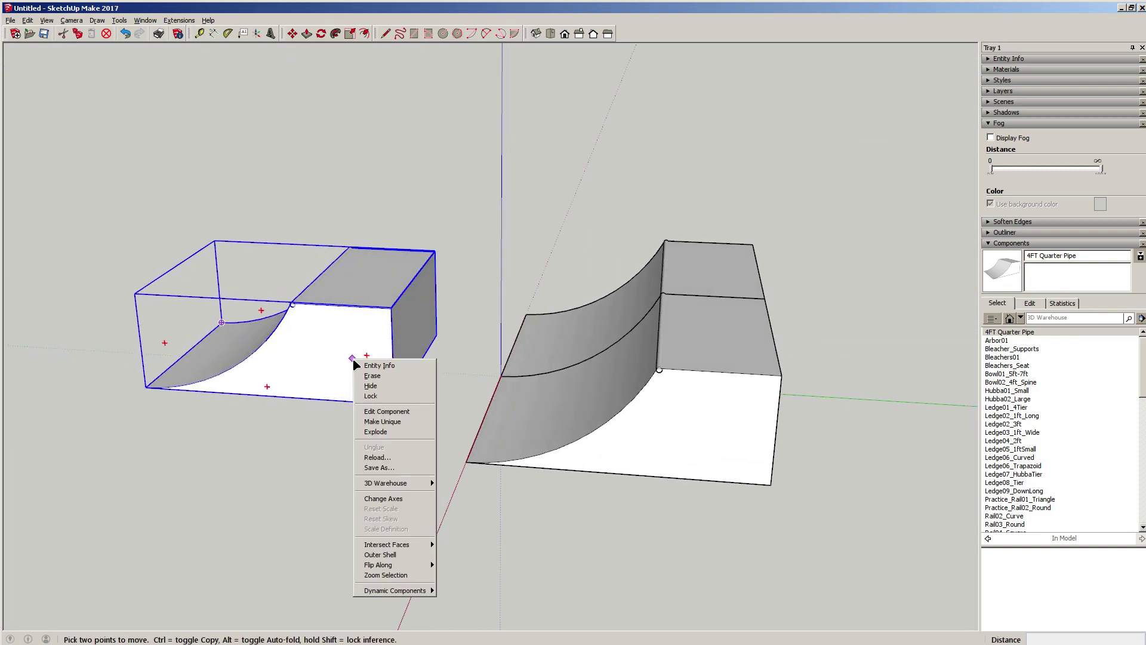
pyautogui.moveTo(391, 564)
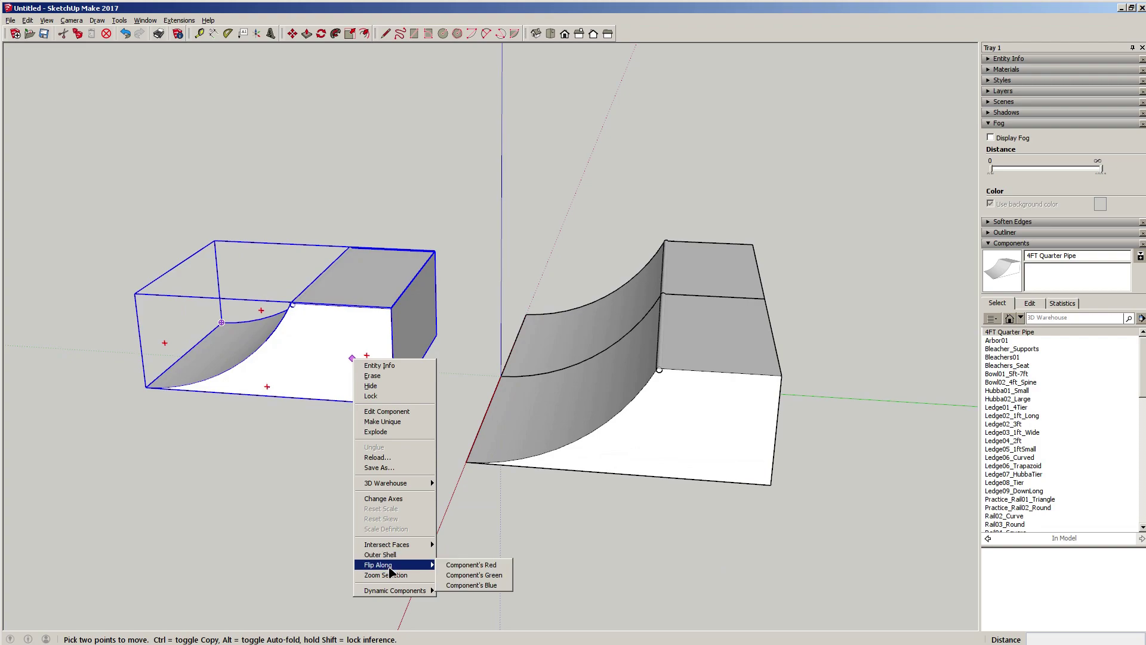
pyautogui.click(470, 576)
# - Move the flipped quarter-pipe by its low back corner onto the matching corner of the first ramp so their curves meet
pyautogui.press('m')
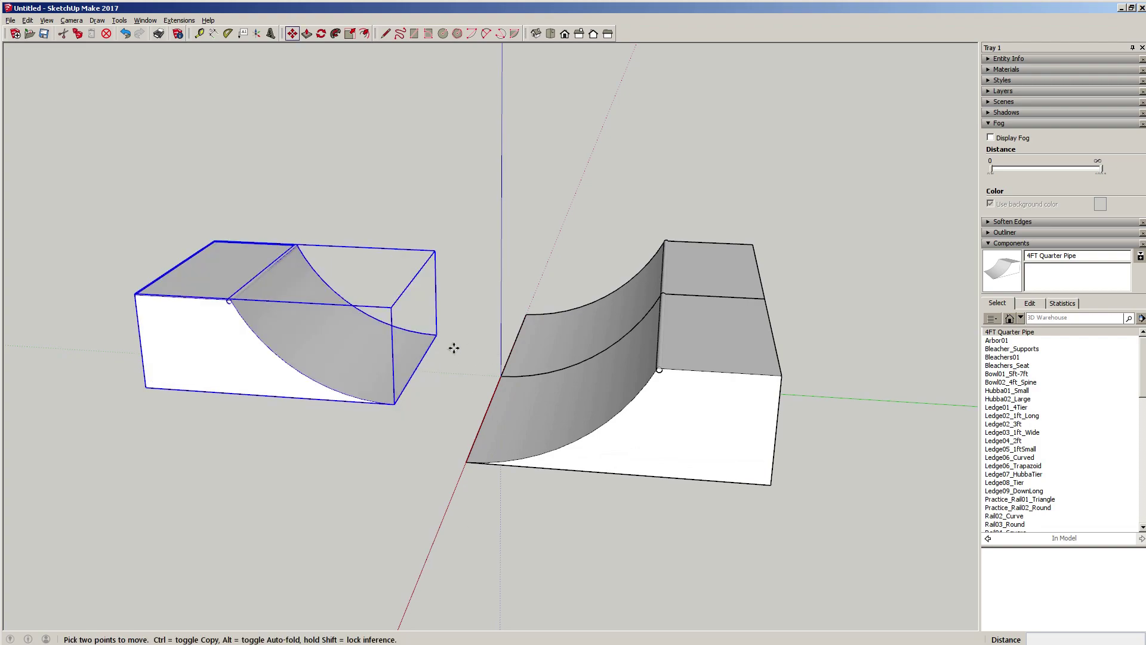
pyautogui.click(436, 336)
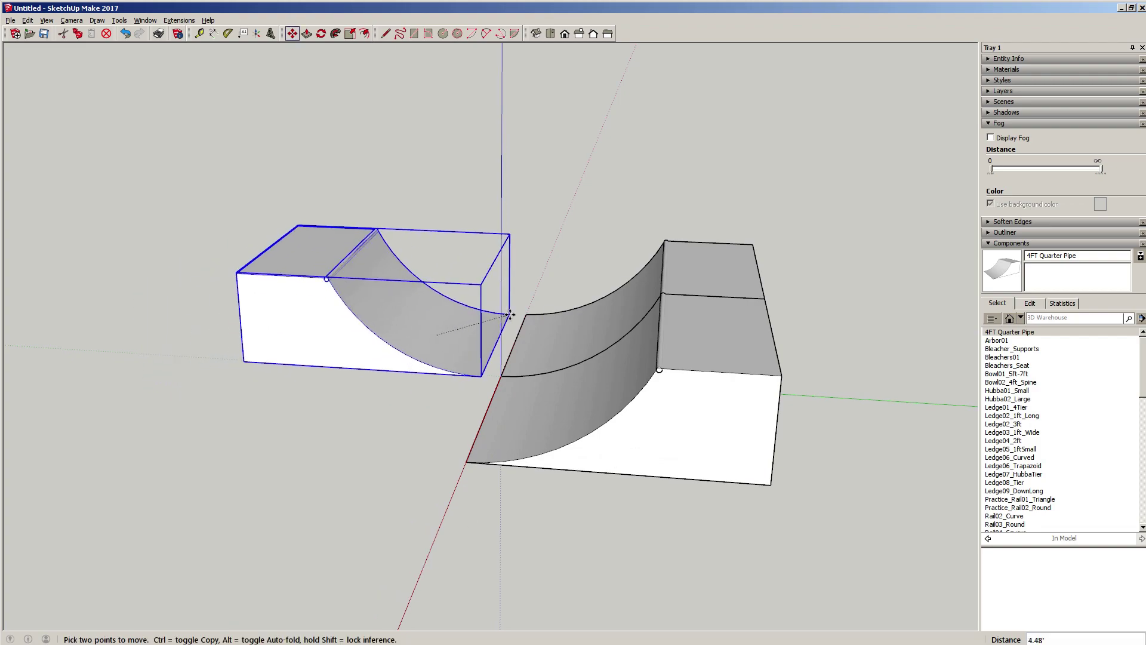
pyautogui.click(414, 362)
pyautogui.moveTo(414, 363); pyautogui.dragTo(704, 320, button='middle')
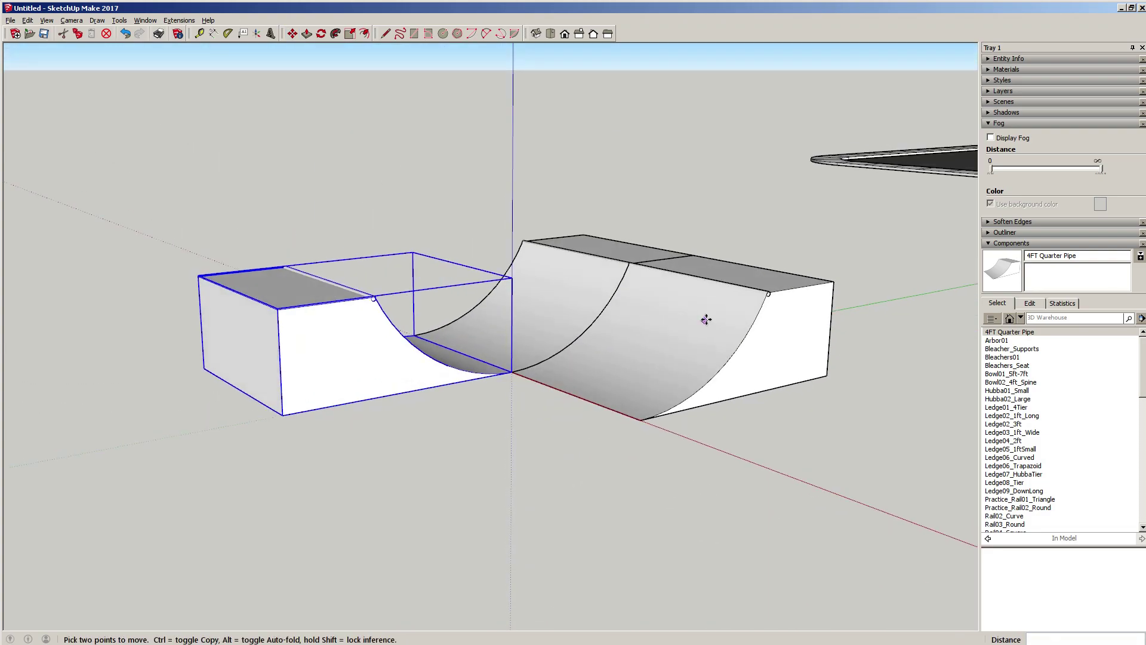
pyautogui.press('space')
pyautogui.scroll(3, 568, 316)
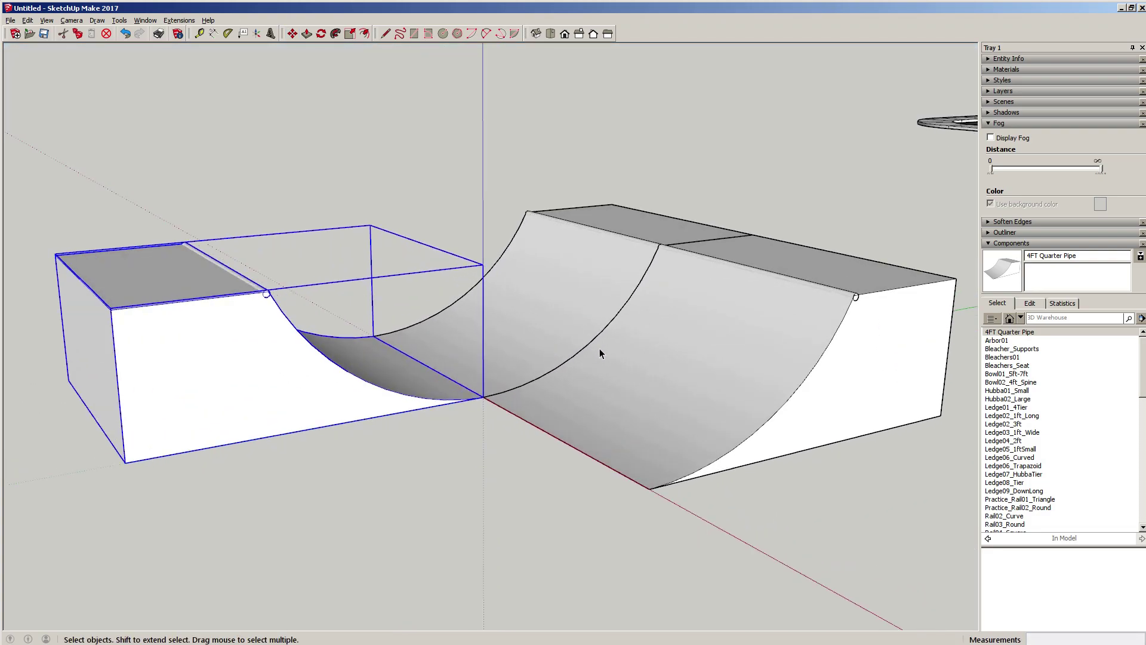
pyautogui.scroll(-2, 591, 342)
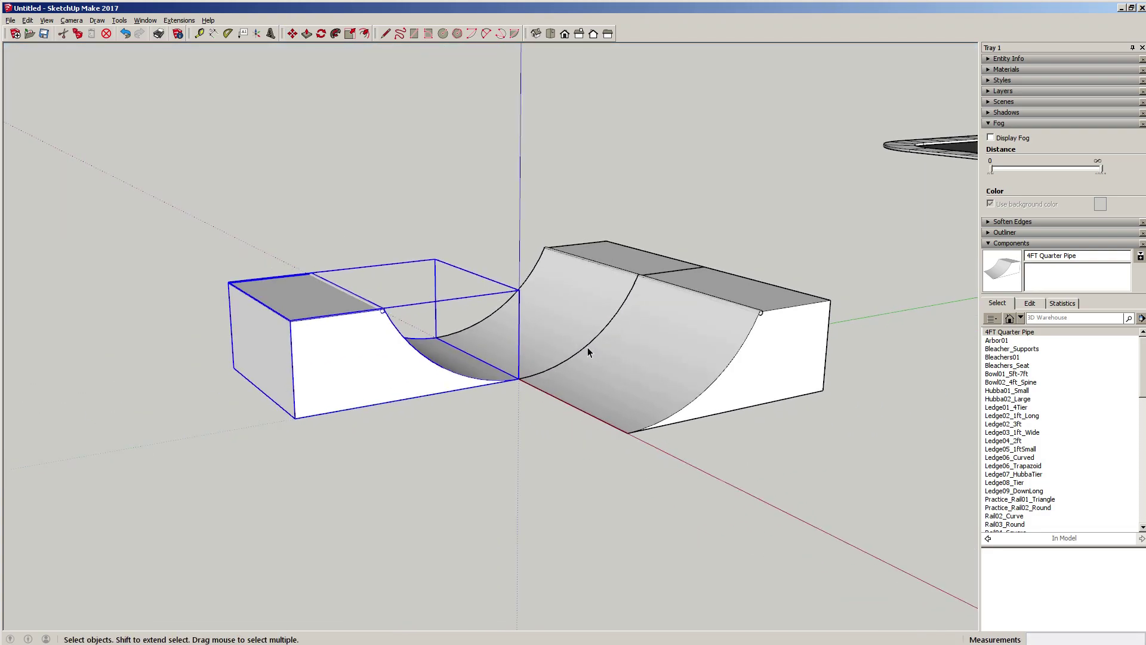
# - Open the flipped quarter-pipe for editing and try scaling its ramp along the red axis, leaving the component again
pyautogui.doubleClick(352, 378)
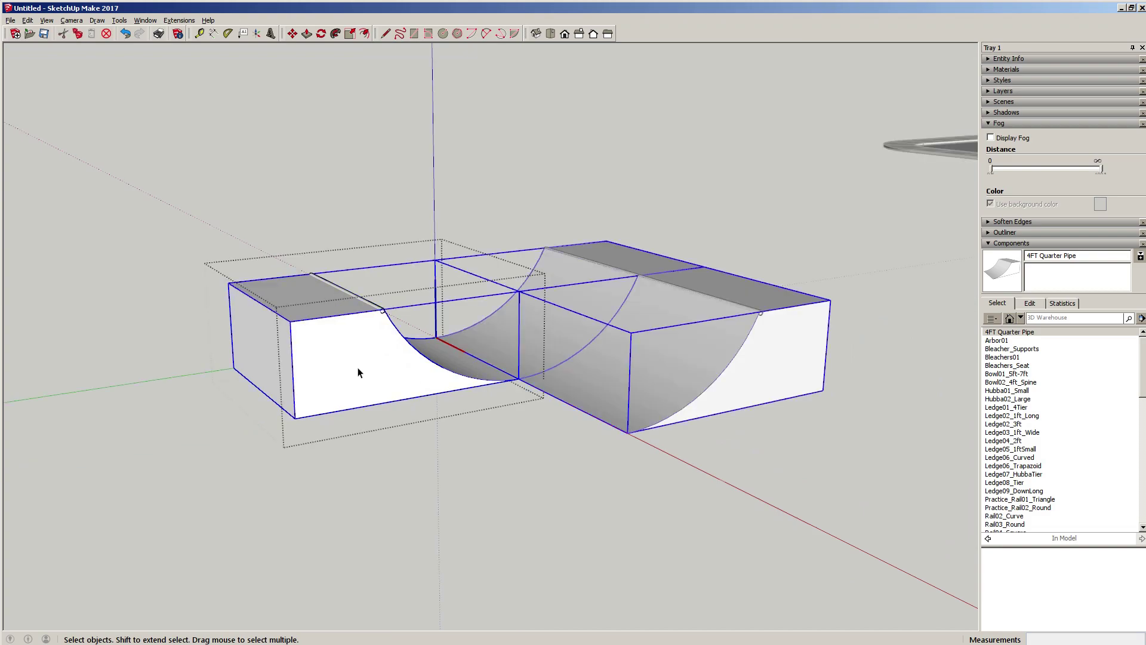
pyautogui.press('s')
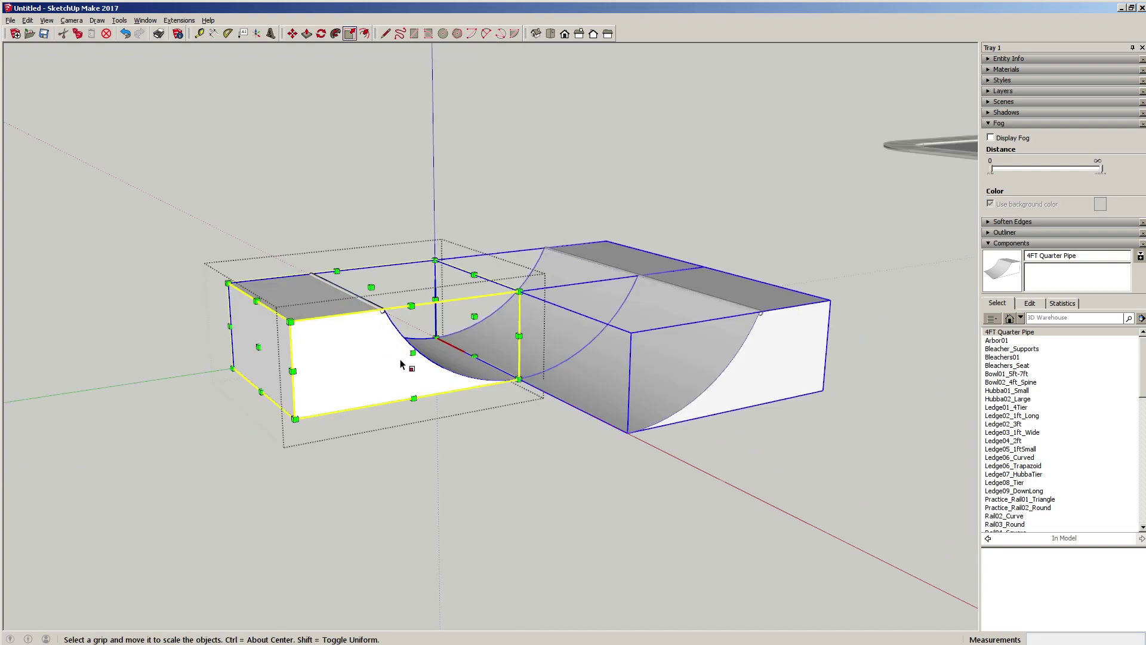
pyautogui.click(411, 352)
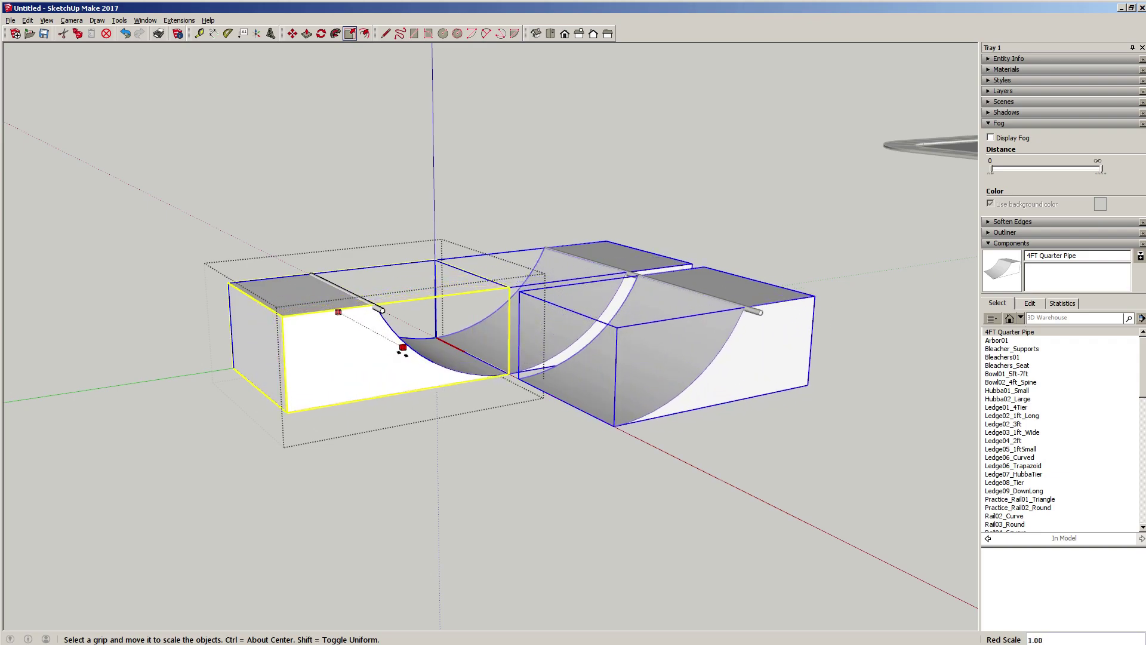
pyautogui.press('space')
pyautogui.click(528, 460)
# - Delete the flipped quarter-pipe that faces the two side-by-side ramps
pyautogui.moveTo(536, 311); pyautogui.dragTo(406, 328, button='middle')
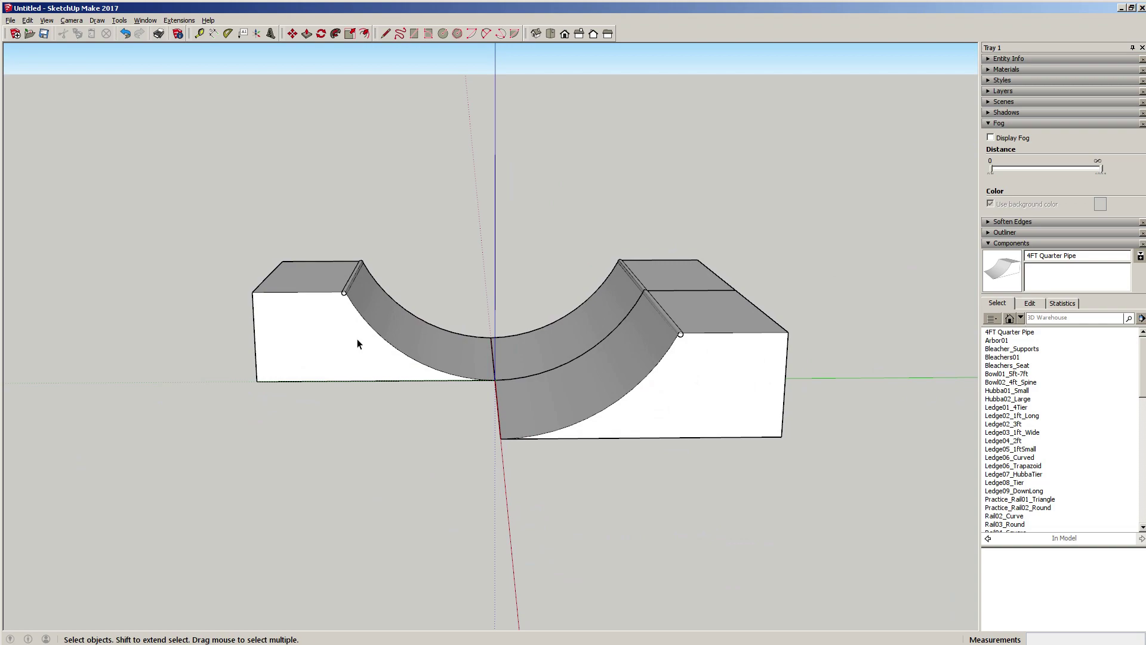
pyautogui.moveTo(358, 344); pyautogui.dragTo(287, 361, button='middle')
pyautogui.click(320, 359)
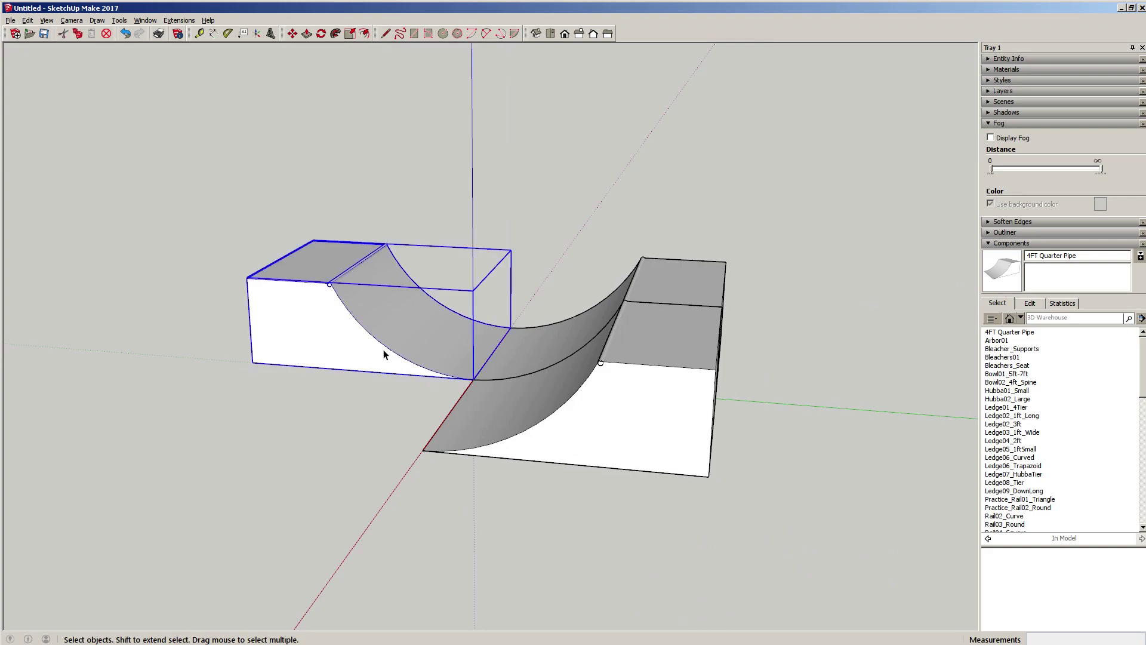
pyautogui.press('Delete')
# - Copy both side-by-side quarter-pipes and paste the pair in front of their open curved side
pyautogui.moveTo(408, 357); pyautogui.dragTo(767, 430, button='middle')
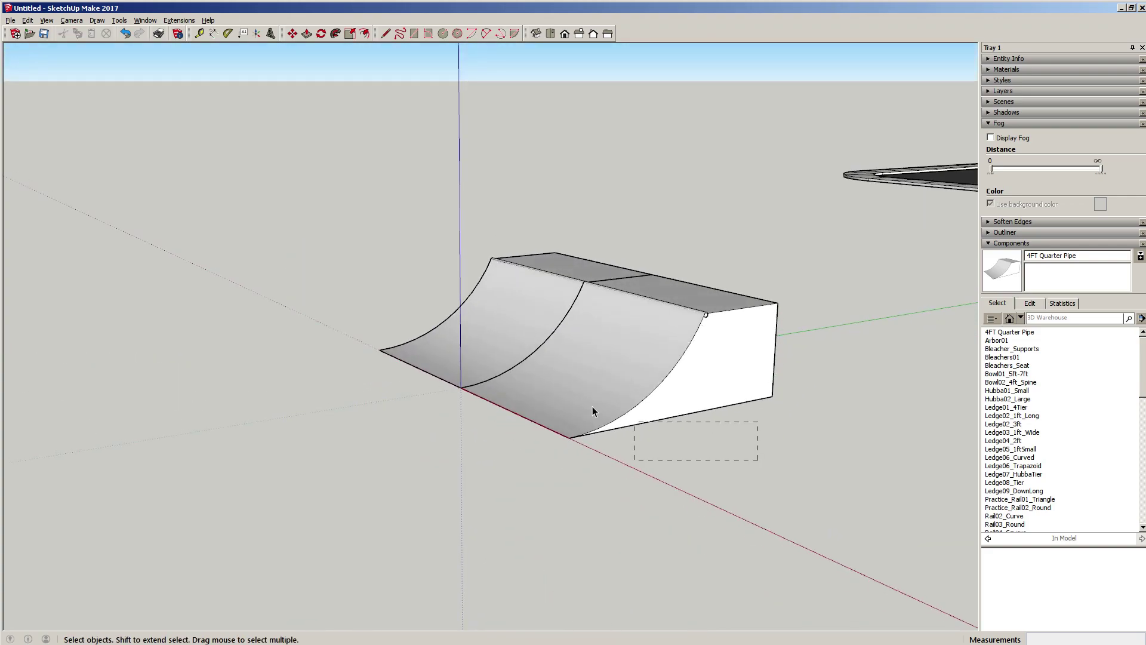
pyautogui.moveTo(592, 410); pyautogui.dragTo(366, 292)
pyautogui.moveTo(515, 356); pyautogui.dragTo(450, 376, button='middle')
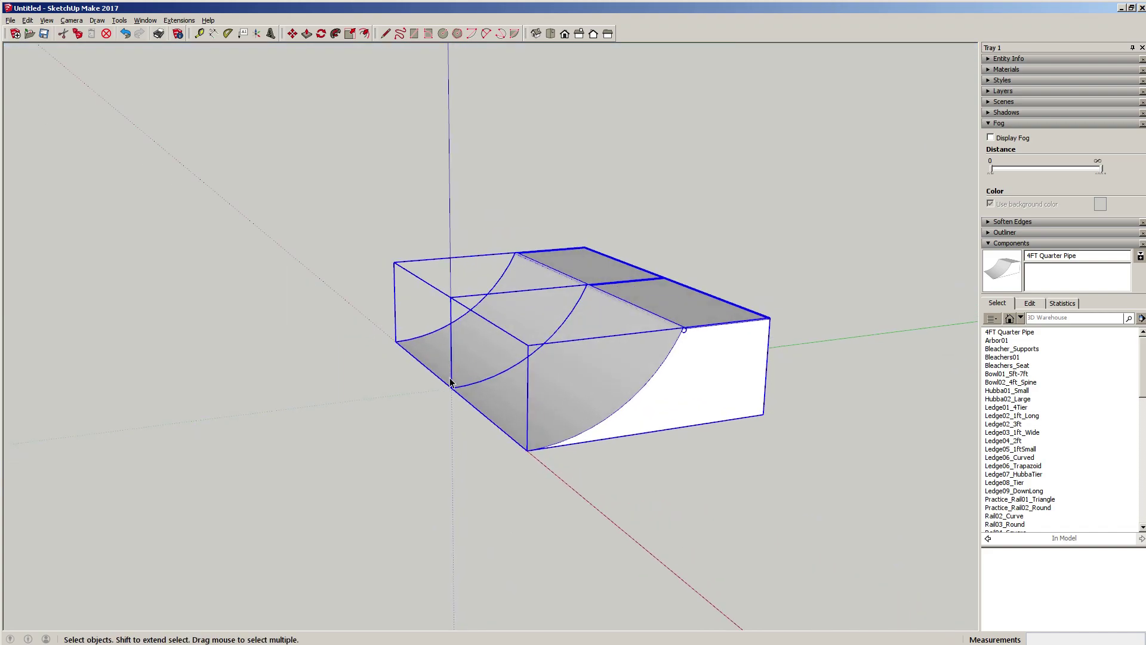
pyautogui.hotkey('ctrl', 'c')
pyautogui.hotkey('ctrl', 'v')
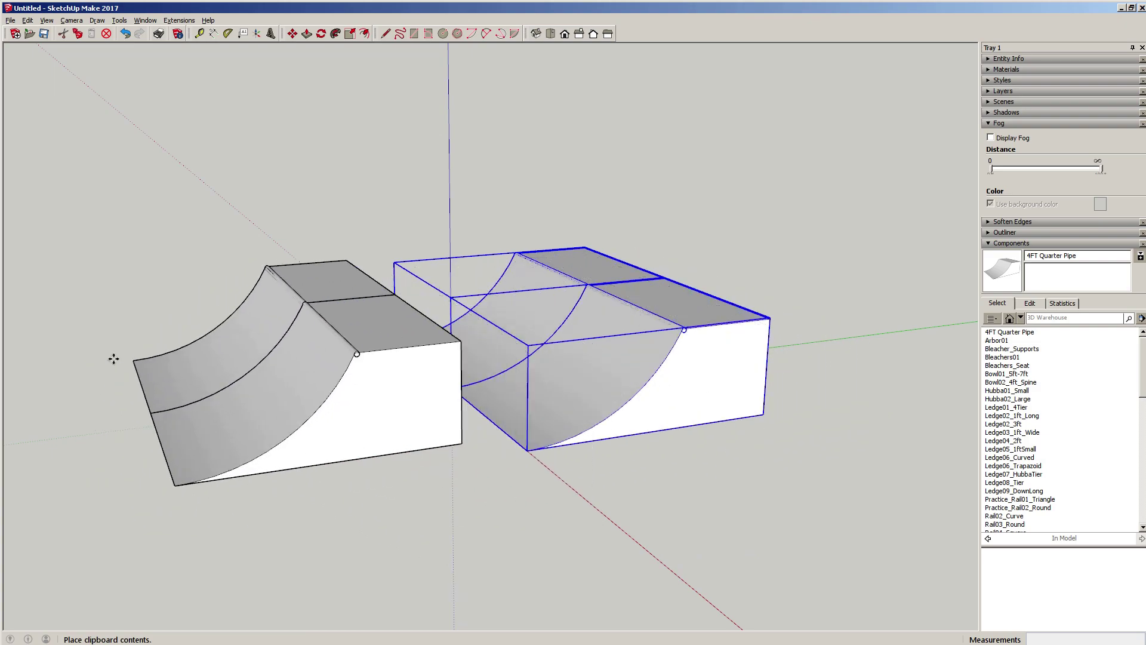
pyautogui.click(167, 398)
# - Flip the pasted pair of quarter-pipes along the green direction
pyautogui.rightClick(260, 407)
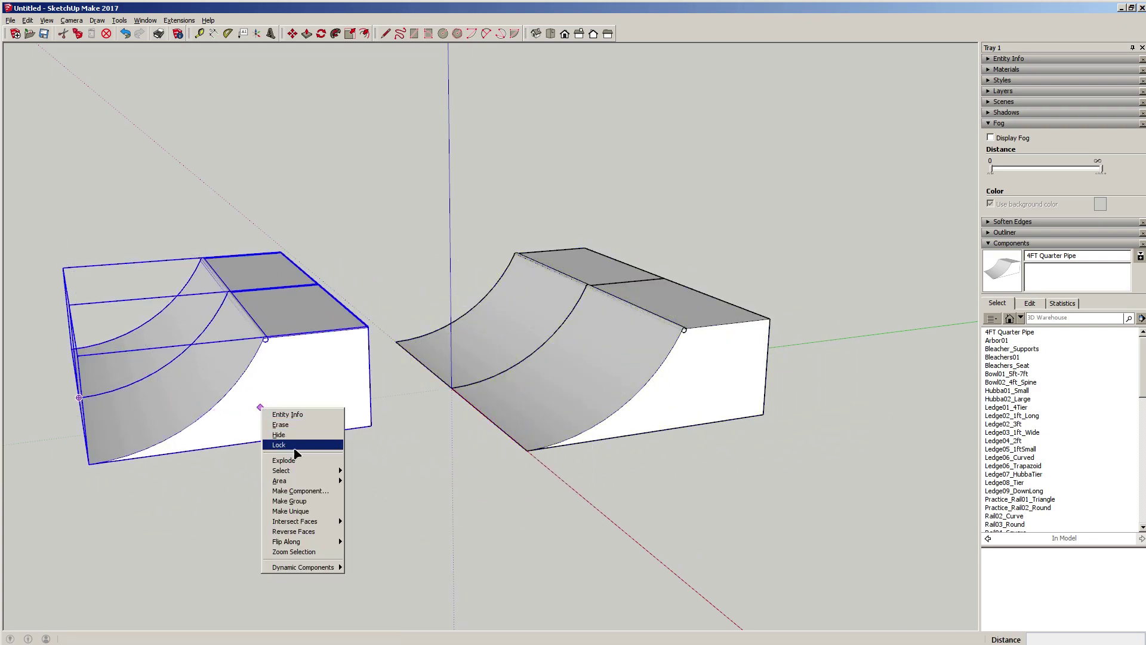
pyautogui.moveTo(320, 541)
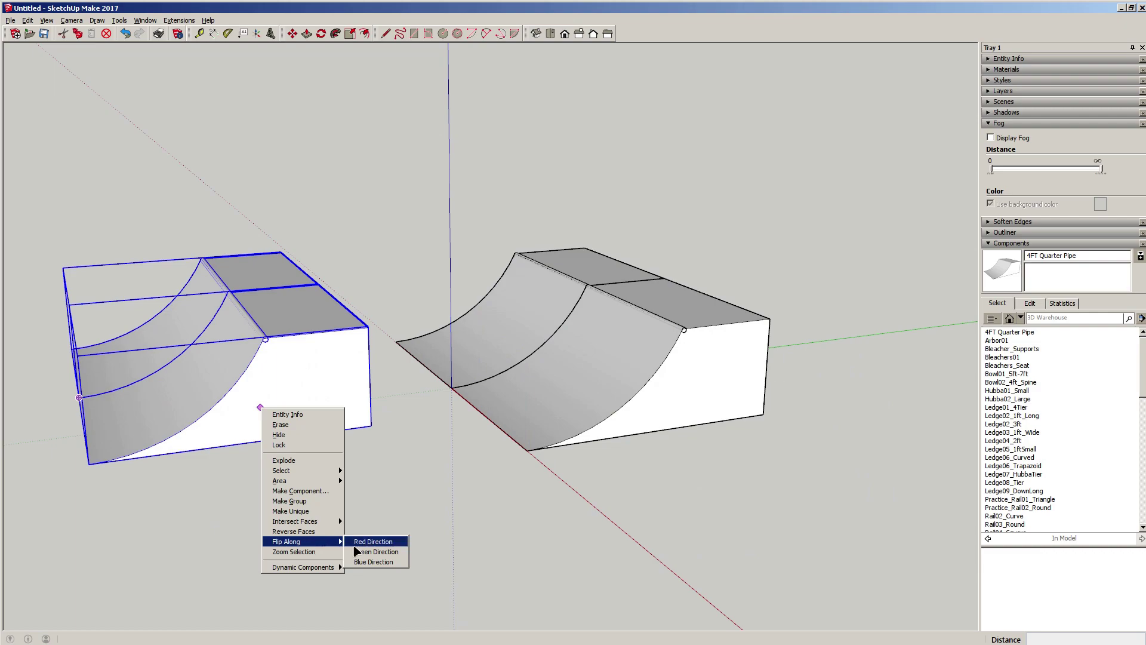
pyautogui.click(370, 554)
# - Move the flipped pair by its low back corner onto the matching corner of the original pair so the curves meet
pyautogui.moveTo(443, 422); pyautogui.dragTo(454, 320, button='middle')
pyautogui.click(440, 269)
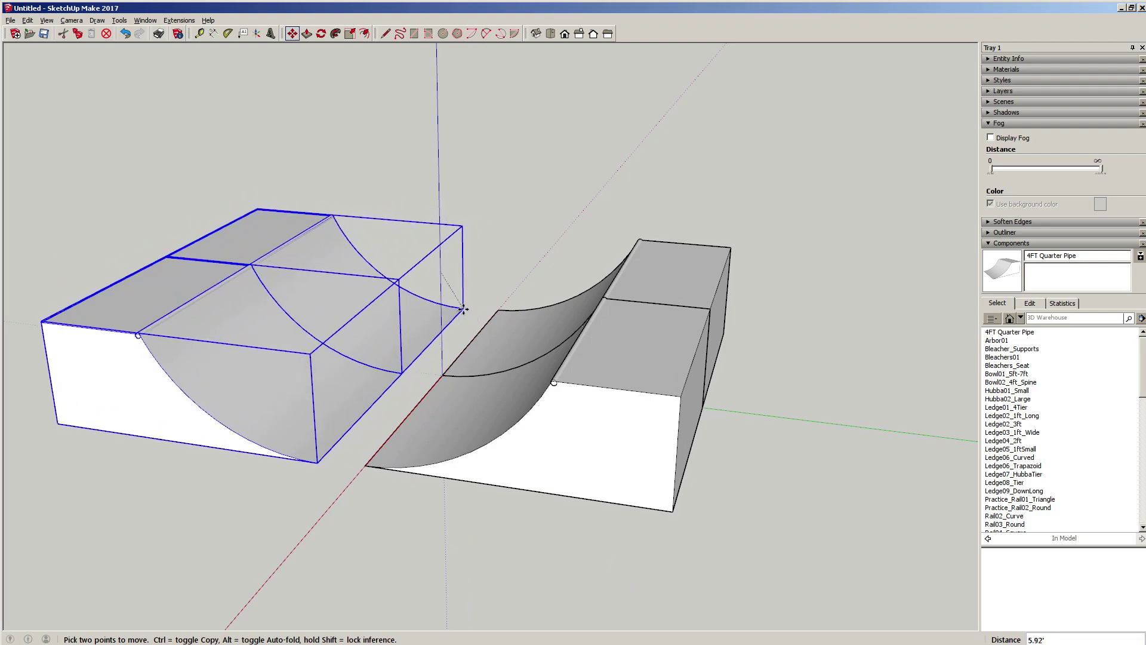
pyautogui.click(436, 365)
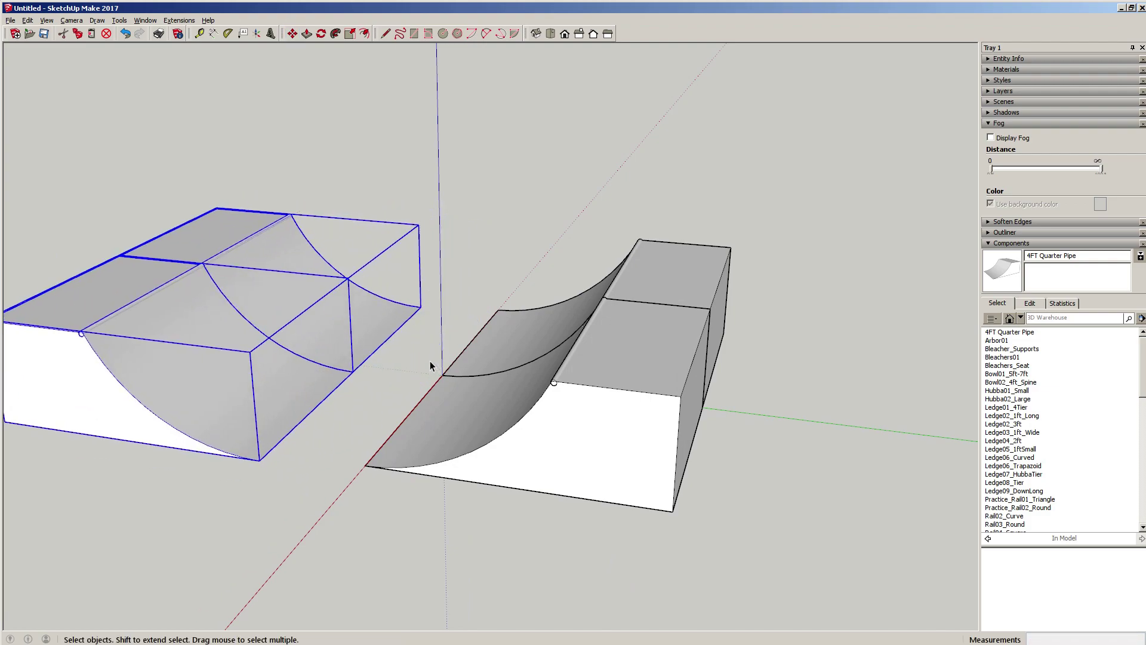
pyautogui.click(421, 309)
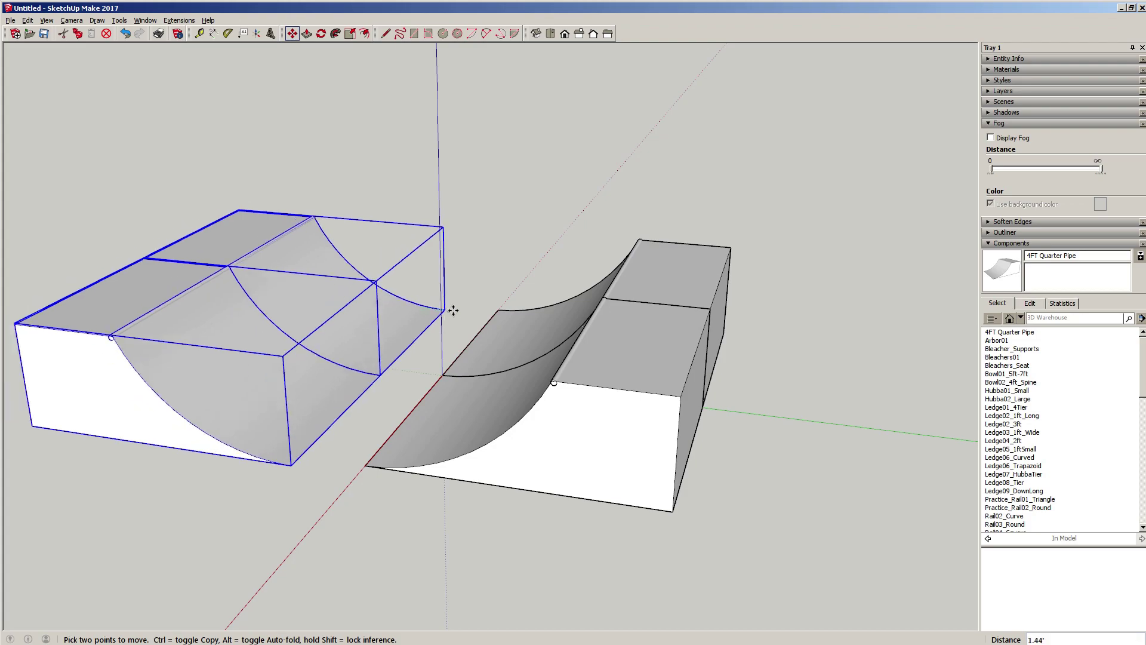
pyautogui.click(497, 308)
# - Move the flipped pair 8 ft away from the original pair, opening a gap between the facing curves
pyautogui.press('o')
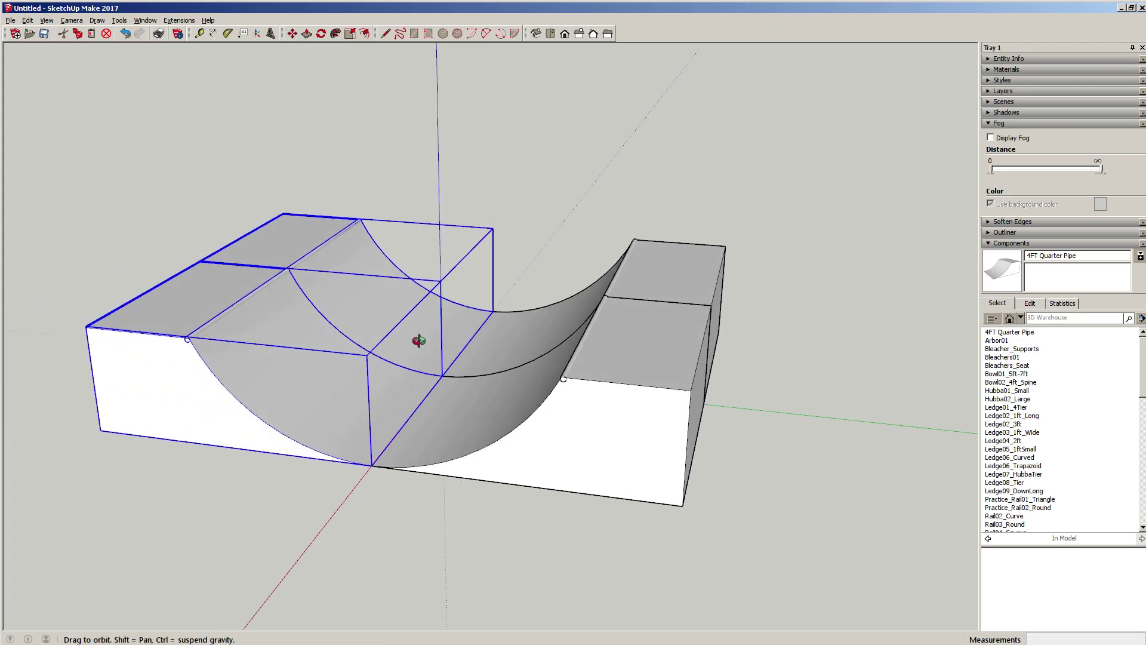
pyautogui.moveTo(417, 341)
pyautogui.mouseDown()
pyautogui.moveTo(553, 251)
pyautogui.moveTo(651, 241)
pyautogui.moveTo(466, 267)
pyautogui.moveTo(494, 302)
pyautogui.moveTo(596, 299)
pyautogui.moveTo(402, 341)
pyautogui.mouseUp()
pyautogui.press('m')
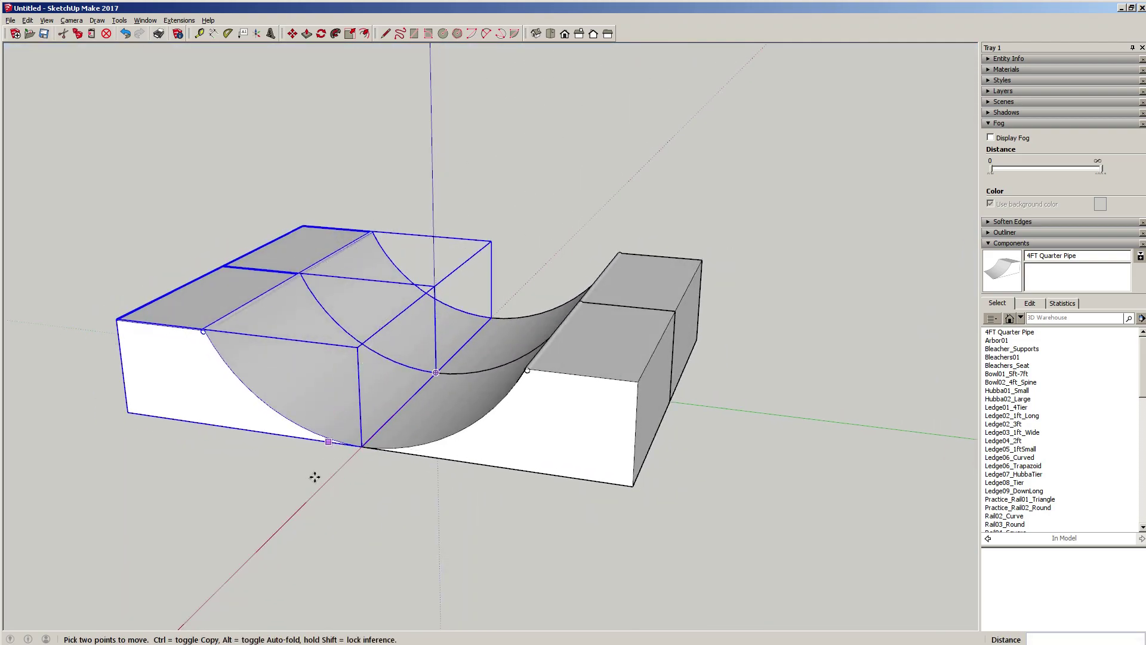
pyautogui.click(313, 472)
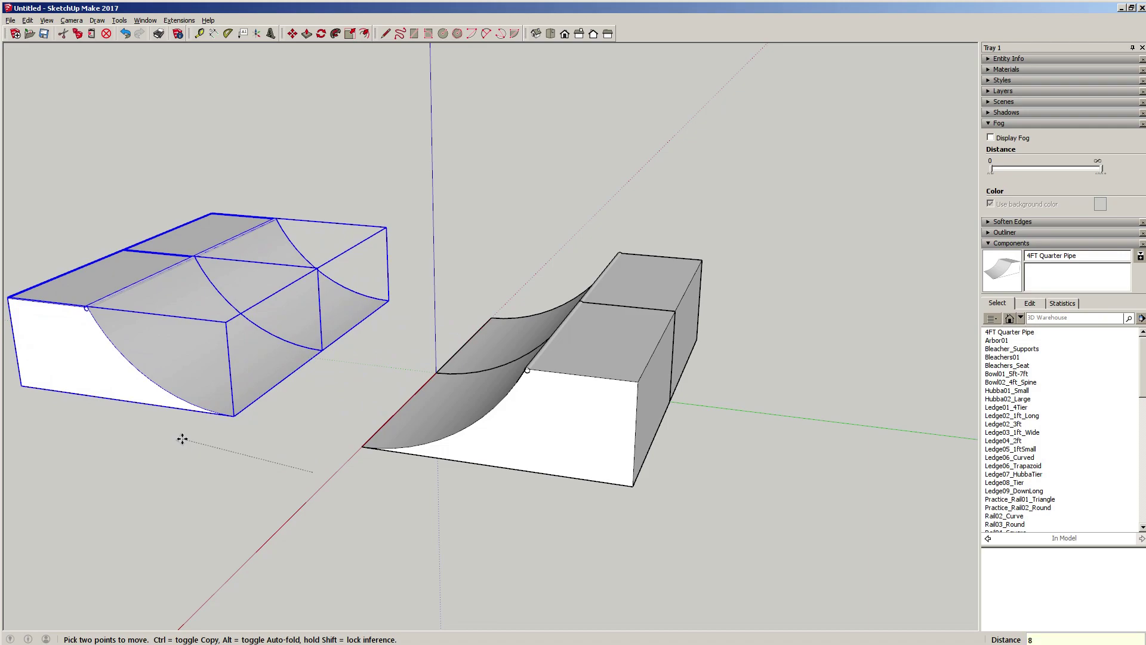
pyautogui.press('Return')
pyautogui.press('space')
pyautogui.click(230, 451)
# - Try to fill the gap between the facing ramp pairs with a flat rectangle from corner to opposite corner, and undo it
pyautogui.press('o')
pyautogui.moveTo(253, 410); pyautogui.dragTo(613, 353)
pyautogui.press('space')
pyautogui.moveTo(528, 388); pyautogui.dragTo(705, 380)
pyautogui.press('space')
pyautogui.moveTo(411, 399); pyautogui.dragTo(389, 373, button='middle')
pyautogui.moveTo(579, 357); pyautogui.dragTo(679, 364, button='middle')
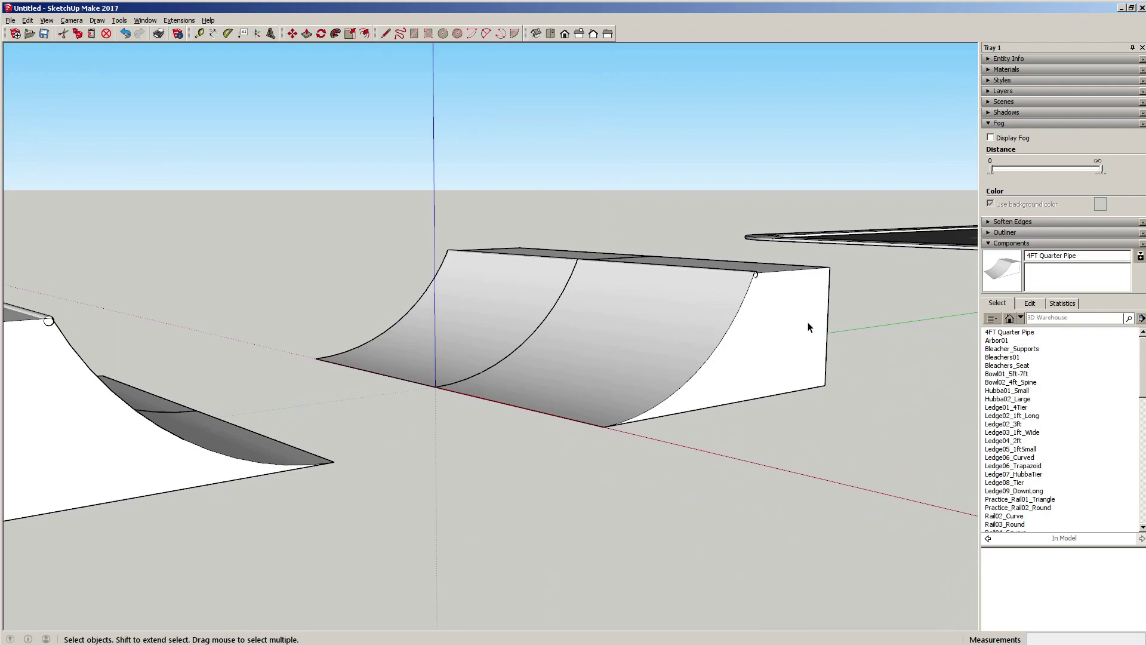
pyautogui.moveTo(769, 346); pyautogui.dragTo(428, 434, button='middle')
pyautogui.moveTo(482, 349); pyautogui.dragTo(418, 389, button='middle')
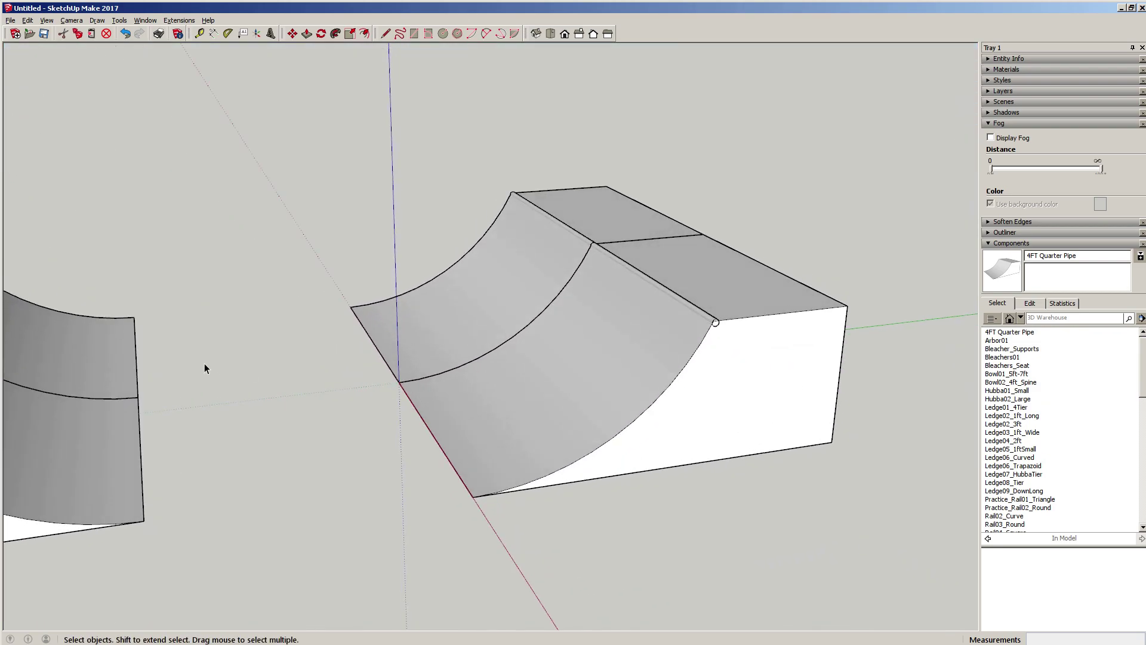
pyautogui.click(134, 316)
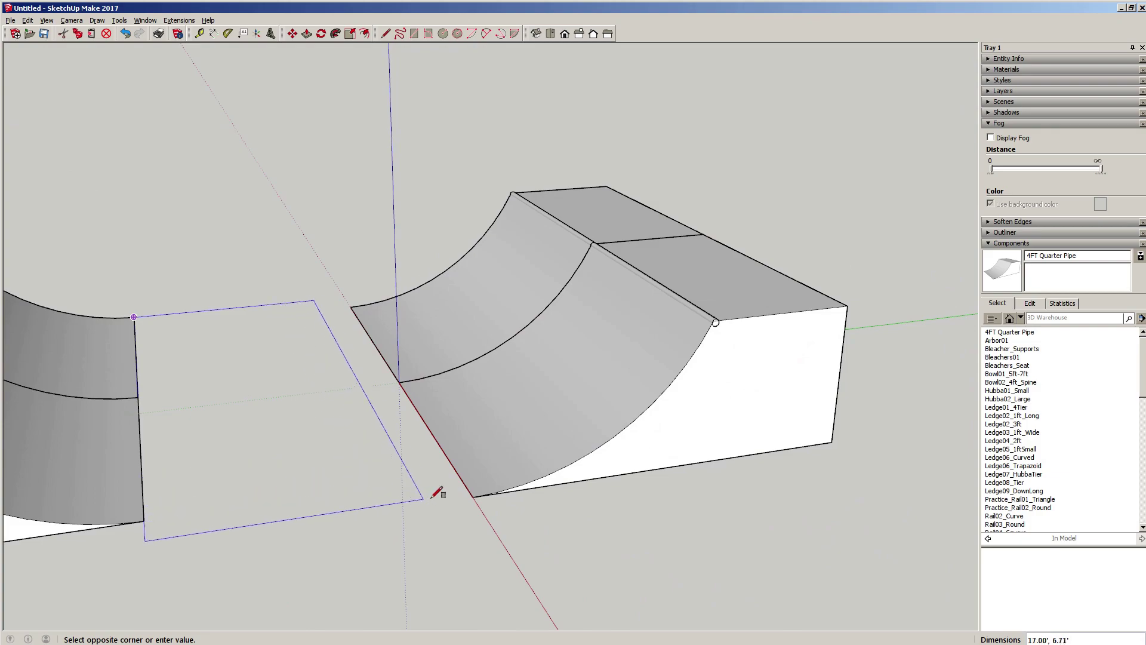
pyautogui.click(473, 497)
pyautogui.press('space')
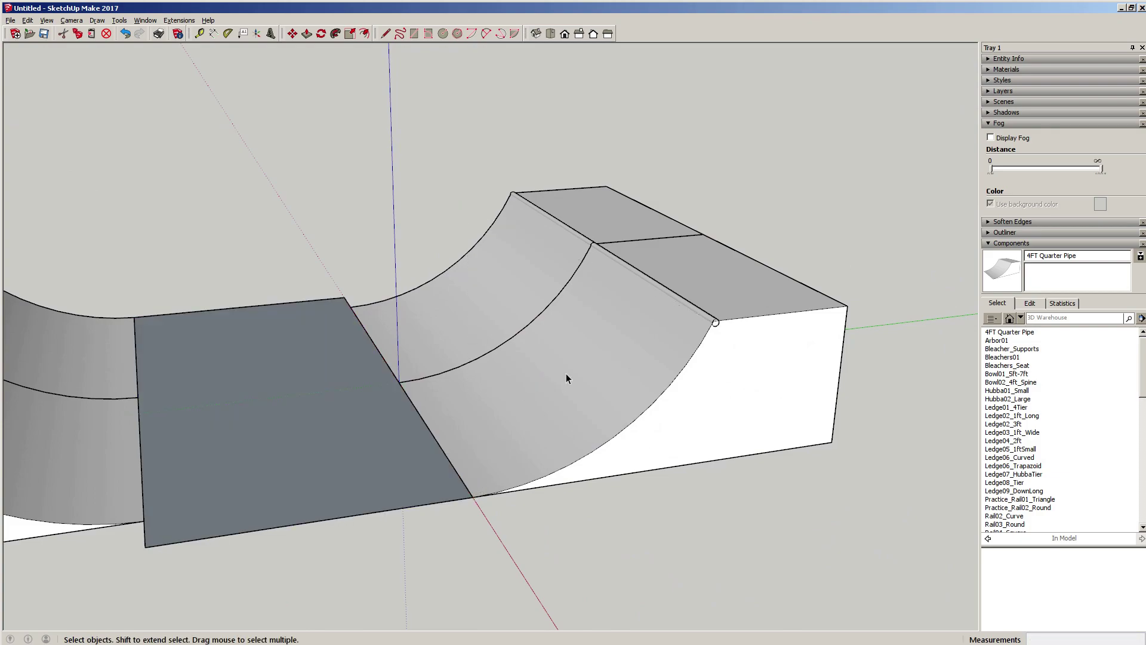
pyautogui.moveTo(566, 374)
pyautogui.mouseDown(button='middle')
pyautogui.moveTo(315, 410)
pyautogui.moveTo(433, 360)
pyautogui.moveTo(213, 399)
pyautogui.moveTo(335, 412)
pyautogui.moveTo(351, 399)
pyautogui.mouseUp(button='middle')
pyautogui.hotkey('ctrl', 'z')
# - Bring the flipped pair back so its low back corner sits on the original pair's matching corner
pyautogui.moveTo(238, 367); pyautogui.dragTo(353, 311, button='middle')
pyautogui.click(126, 193)
pyautogui.press('m')
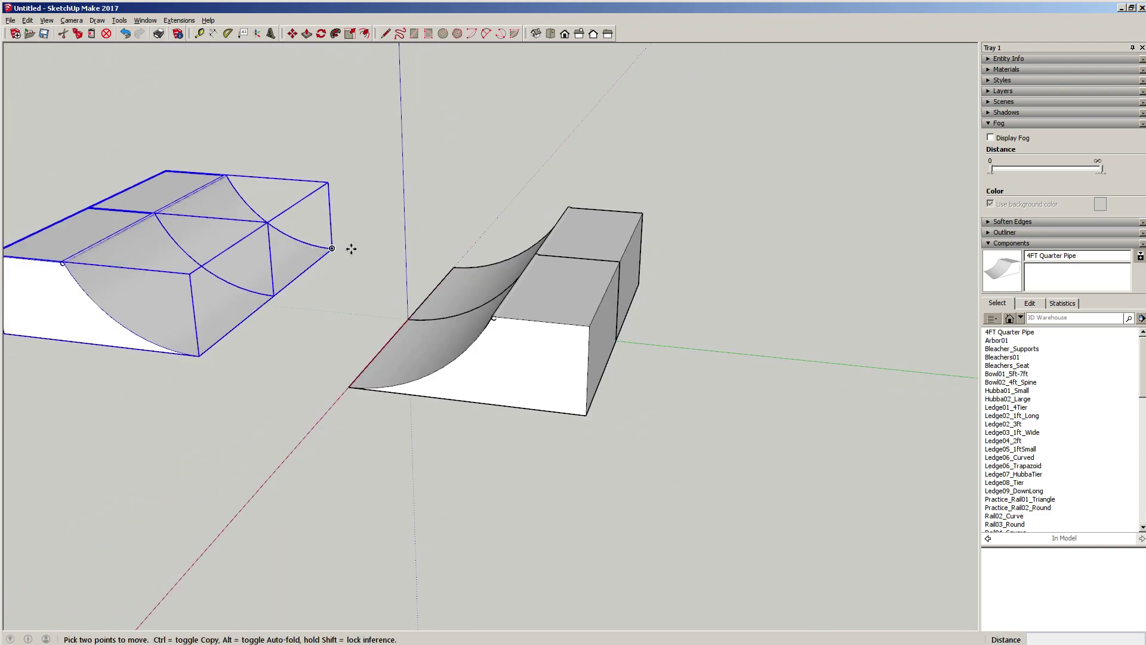
pyautogui.click(333, 247)
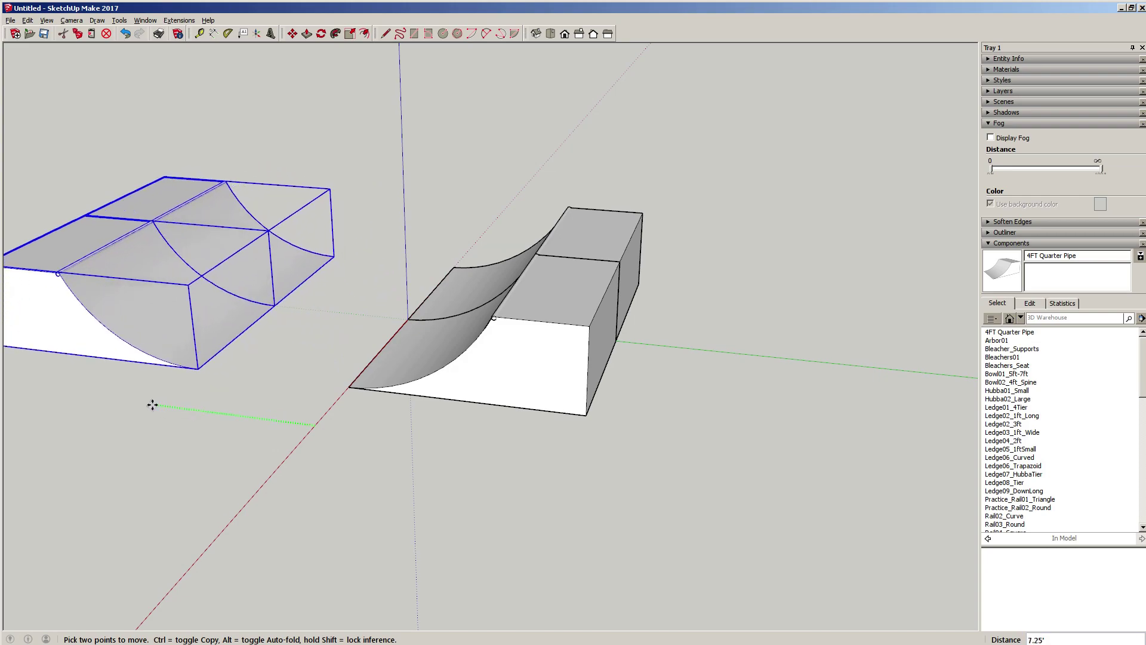
pyautogui.press('Up')
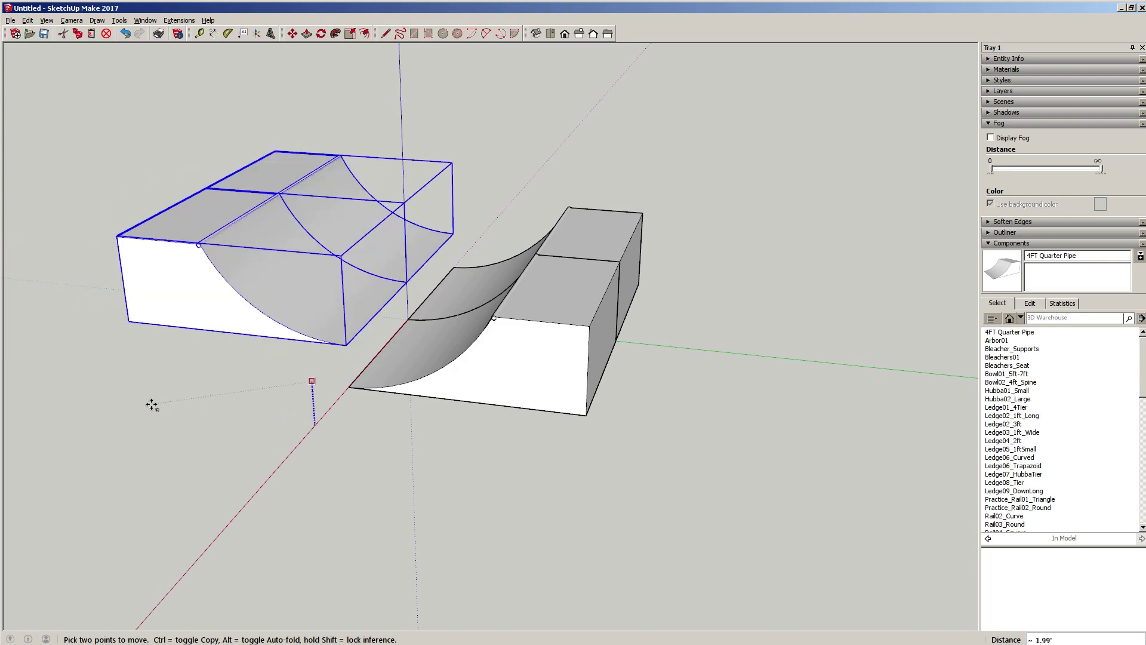
pyautogui.click(104, 392)
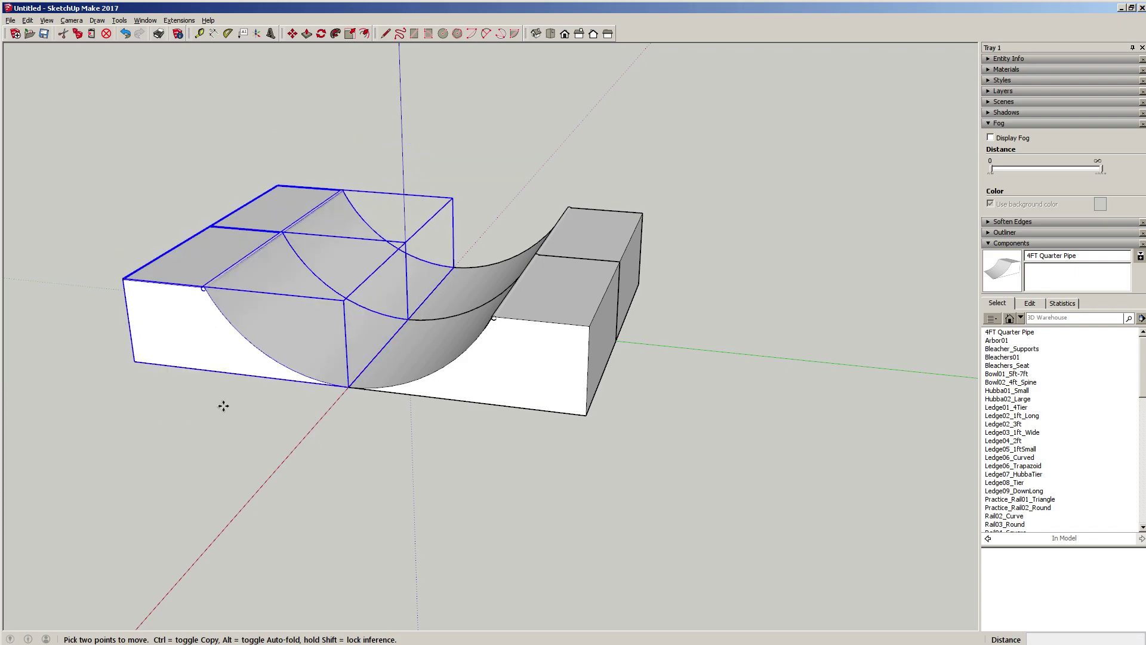
# - Move the flipped pair straight along the green axis away from the original pair, leaving room for a flat section
pyautogui.click(264, 417)
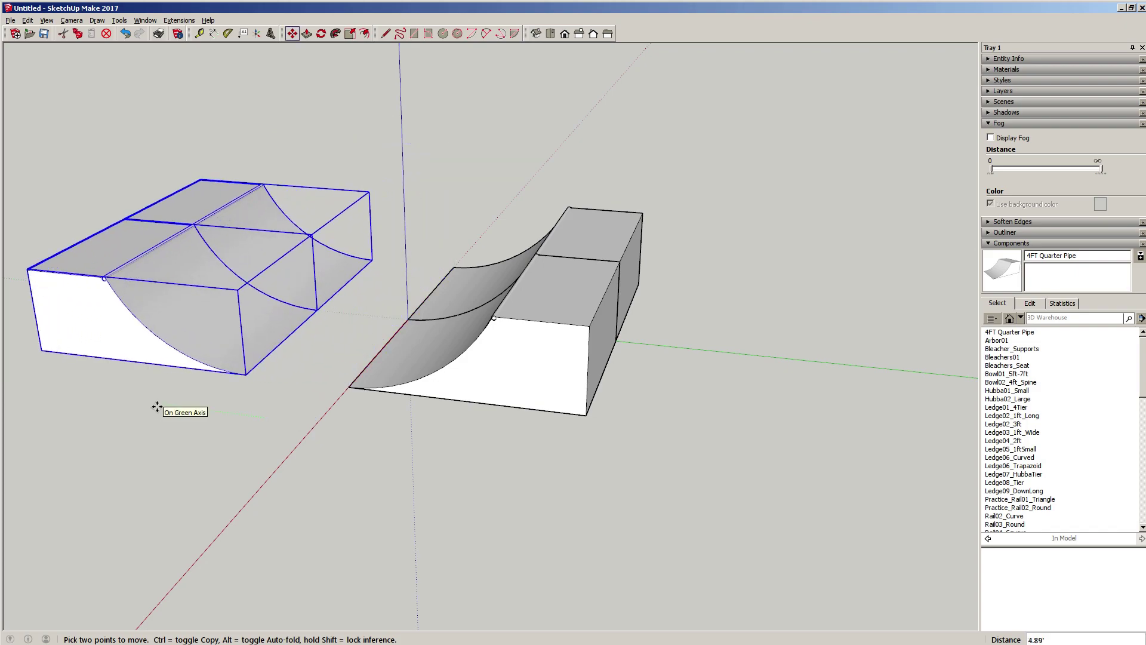
pyautogui.press('Return')
pyautogui.press('space')
# - Draw a flat floor rectangle between the two ramp pairs, from the flipped pair's low back corner to the original pair's low front corner
pyautogui.moveTo(261, 404); pyautogui.dragTo(476, 378, button='middle')
pyautogui.press('r')
pyautogui.click(360, 231)
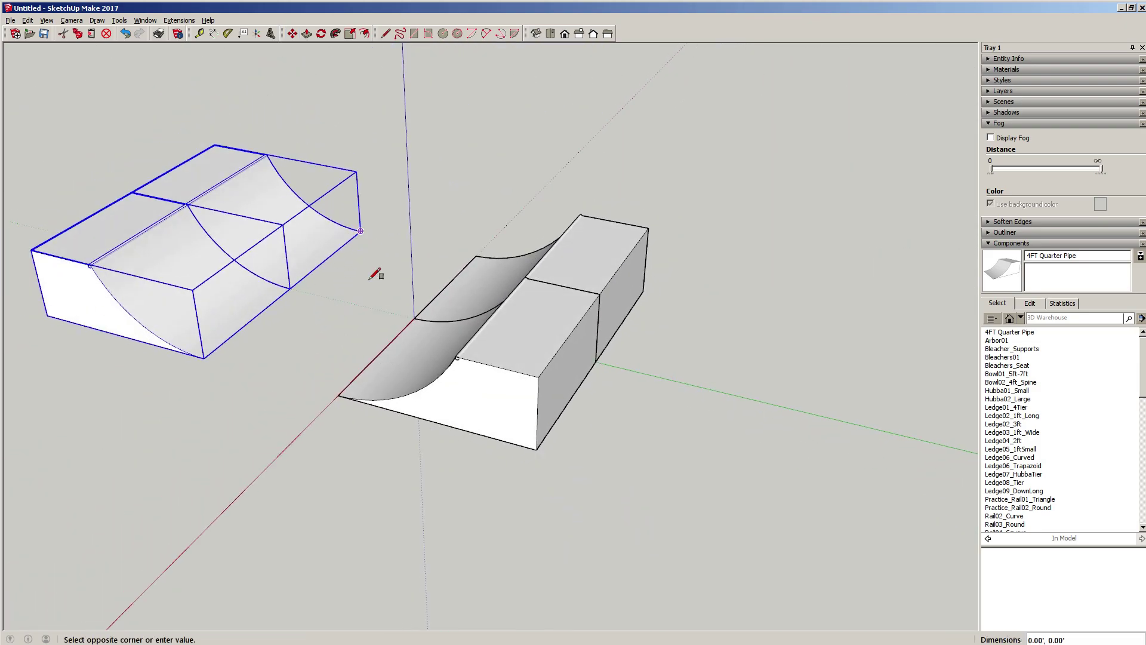
pyautogui.click(339, 395)
pyautogui.moveTo(338, 396); pyautogui.dragTo(280, 371, button='middle')
pyautogui.press('space')
# - Reverse the floor face between the two ramp pairs
pyautogui.click(239, 454)
pyautogui.moveTo(239, 453); pyautogui.dragTo(393, 359, button='middle')
pyautogui.scroll(3, 389, 371)
pyautogui.moveTo(469, 395); pyautogui.dragTo(437, 417, button='middle')
pyautogui.rightClick(397, 409)
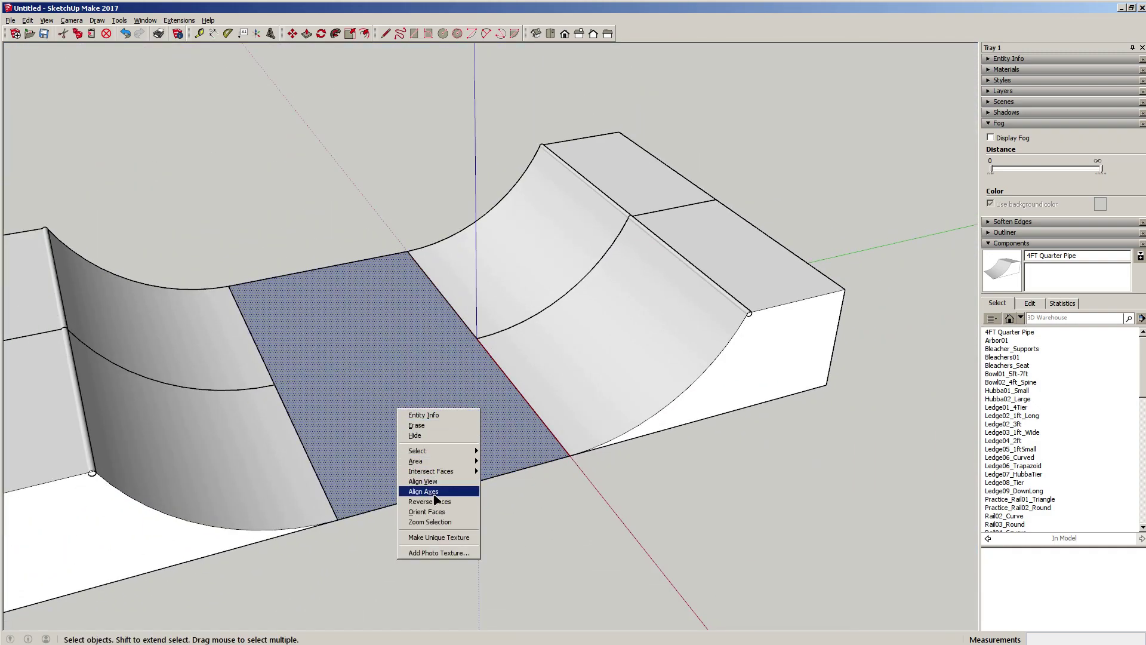
pyautogui.moveTo(434, 454)
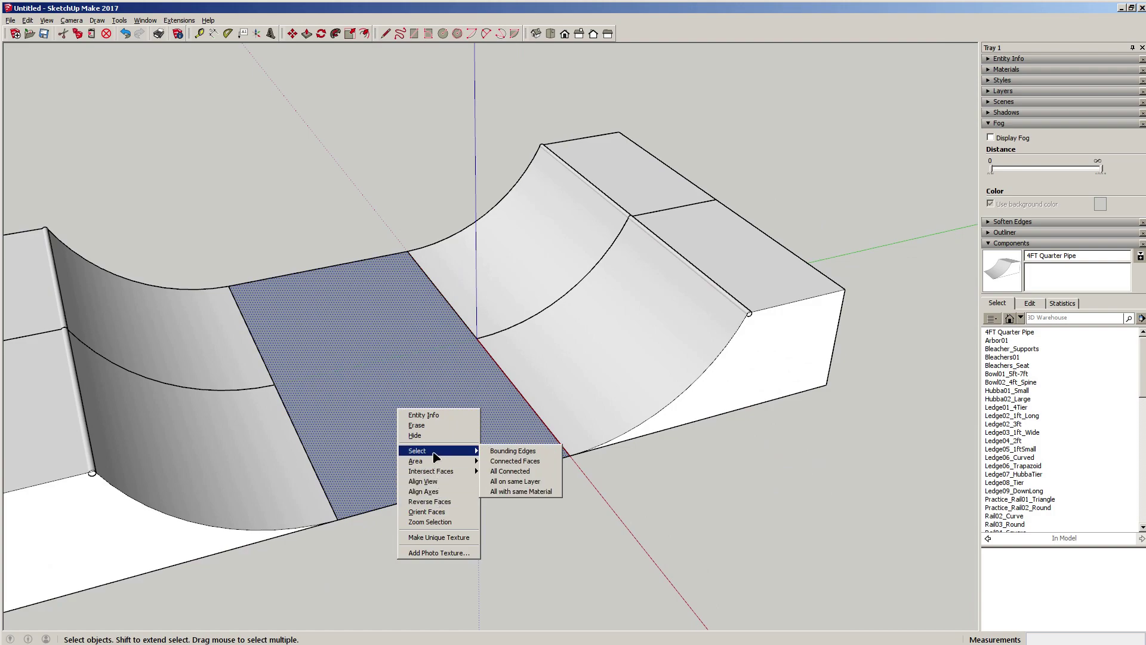
pyautogui.click(452, 506)
# - Select both ramp pairs and the floor between them, and try scaling the whole assembly, first vertically from its top
pyautogui.moveTo(481, 422); pyautogui.dragTo(624, 384, button='middle')
pyautogui.scroll(-6, 537, 382)
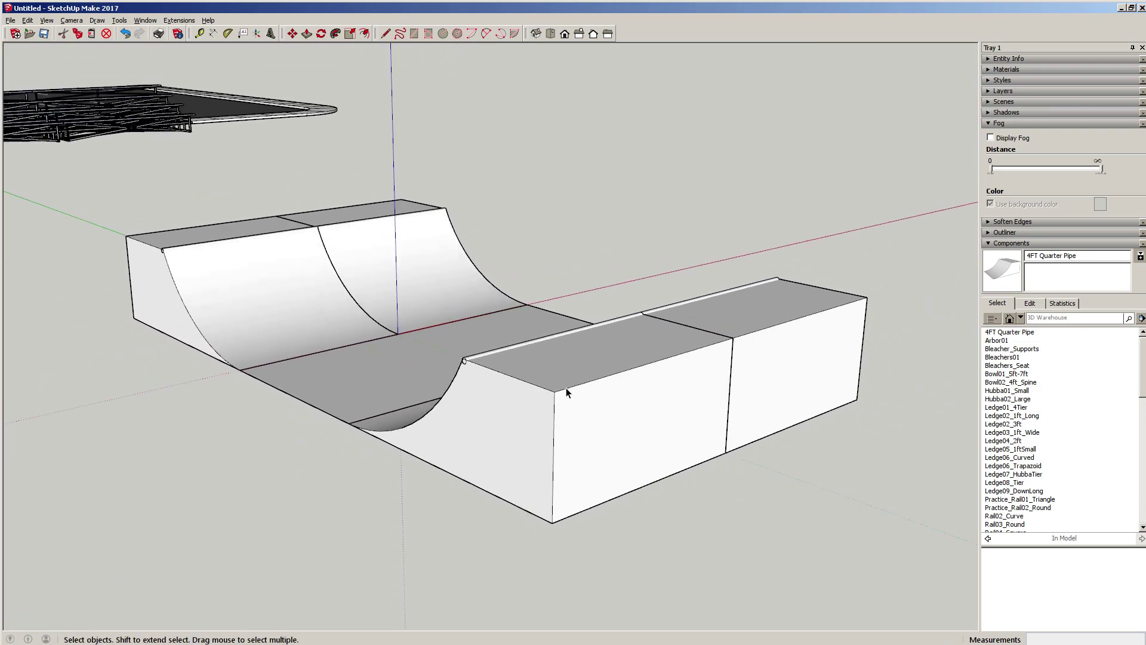
pyautogui.moveTo(225, 283); pyautogui.dragTo(225, 283)
pyautogui.scroll(3, 454, 313)
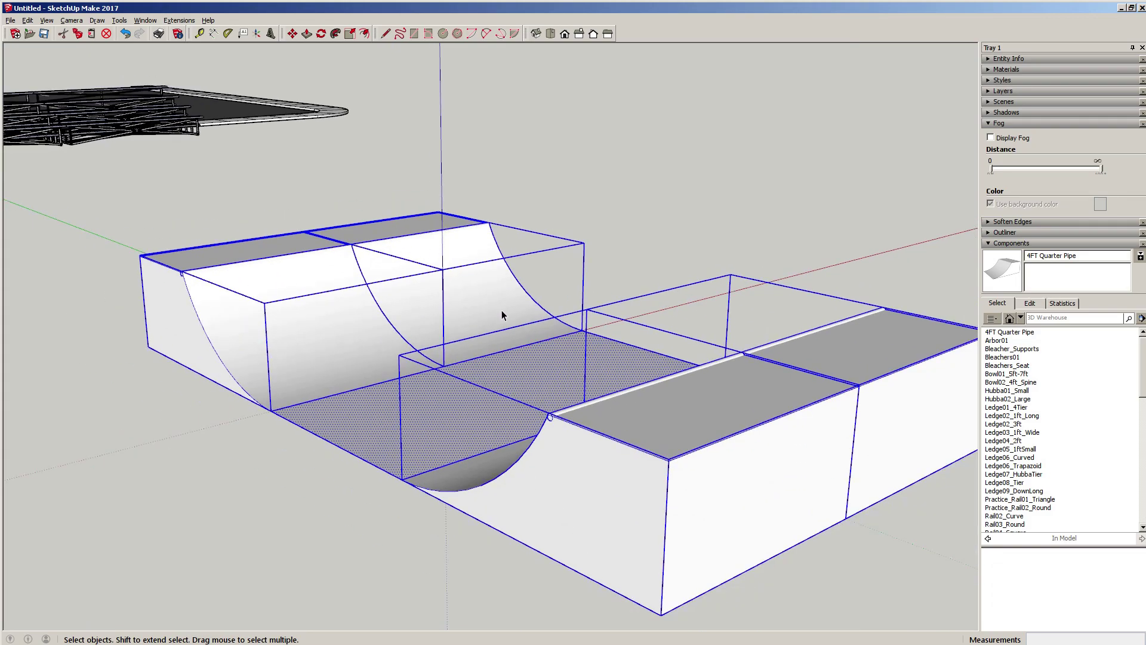
pyautogui.press('s')
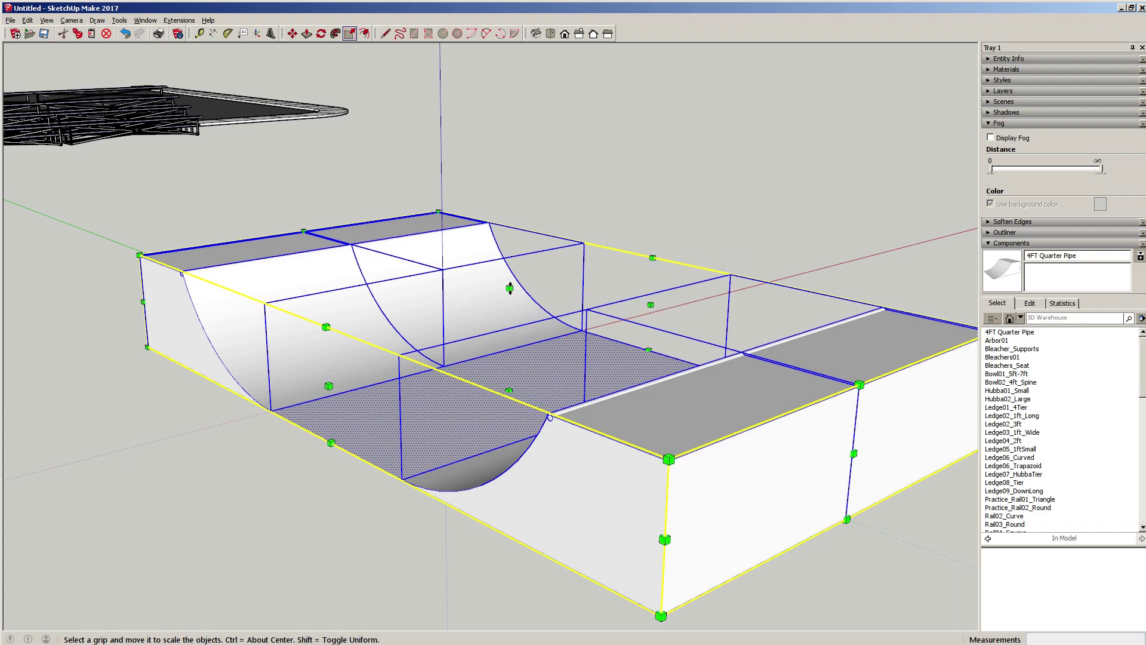
pyautogui.moveTo(509, 285); pyautogui.dragTo(530, 185)
pyautogui.moveTo(424, 293); pyautogui.dragTo(453, 368, button='middle')
pyautogui.moveTo(353, 388); pyautogui.dragTo(385, 380)
pyautogui.press('space')
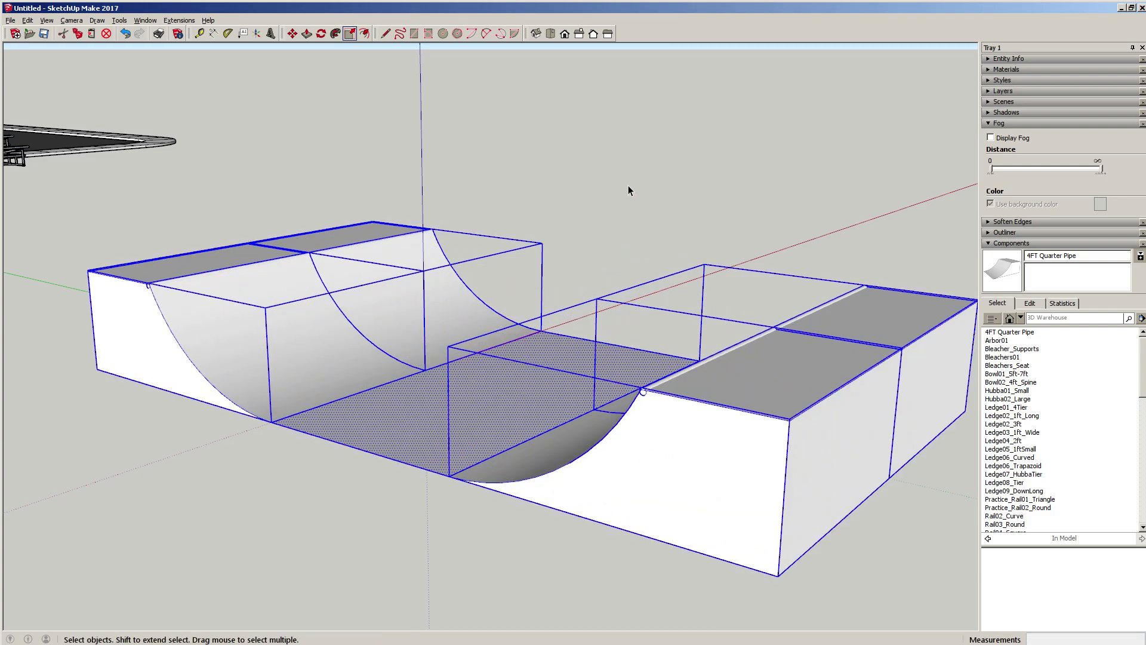
pyautogui.click(628, 185)
# - Delete the whole ramp assembly, including both quarter-pipe pairs and the floor between them
pyautogui.moveTo(608, 437)
pyautogui.mouseDown(button='middle')
pyautogui.moveTo(425, 440)
pyautogui.moveTo(630, 440)
pyautogui.moveTo(444, 446)
pyautogui.moveTo(608, 439)
pyautogui.mouseUp(button='middle')
pyautogui.moveTo(675, 400); pyautogui.dragTo(371, 428, button='middle')
pyautogui.scroll(3, 540, 454)
pyautogui.moveTo(453, 422); pyautogui.dragTo(452, 379, button='middle')
pyautogui.scroll(-2, 462, 381)
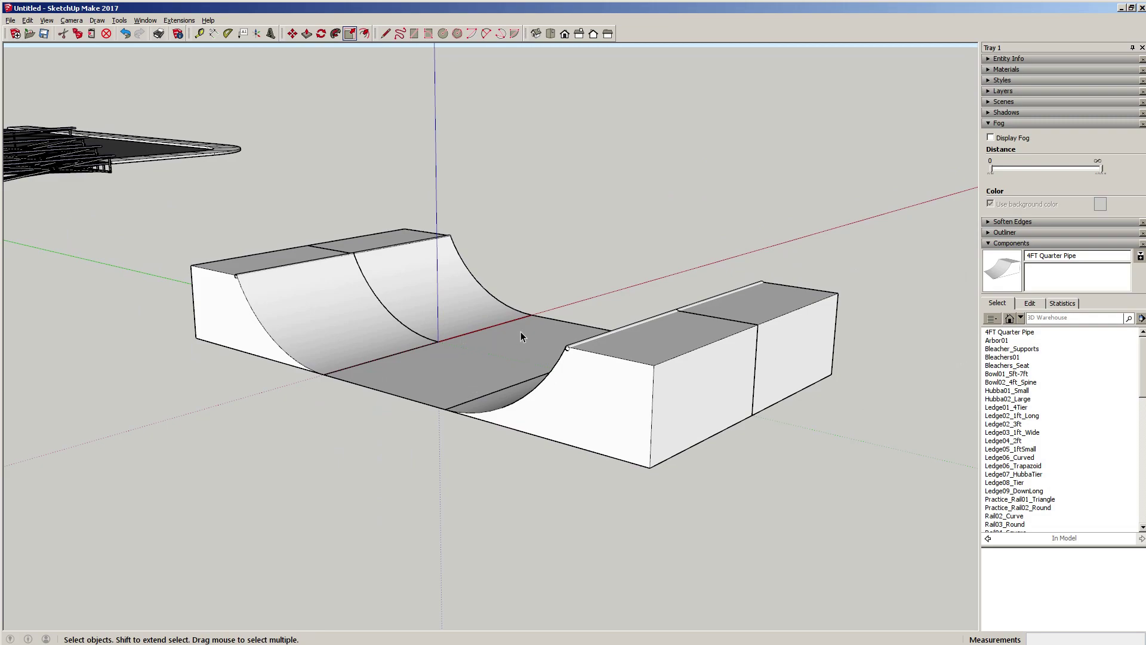
pyautogui.scroll(2, 512, 335)
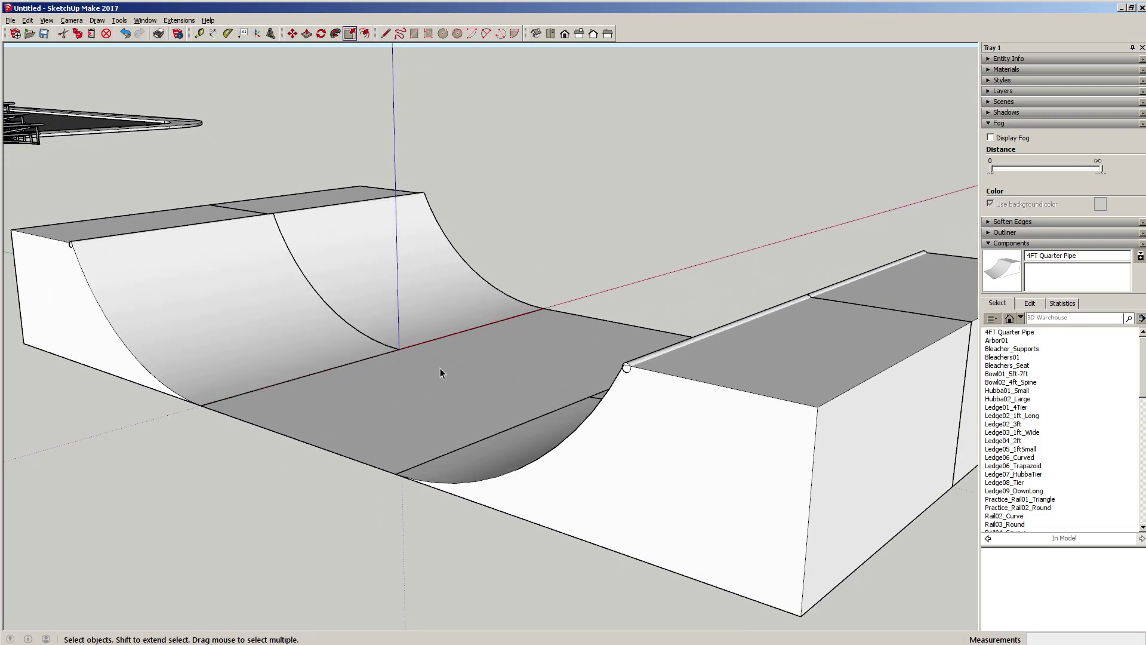
pyautogui.scroll(-2, 457, 375)
pyautogui.moveTo(598, 374); pyautogui.dragTo(450, 370, button='middle')
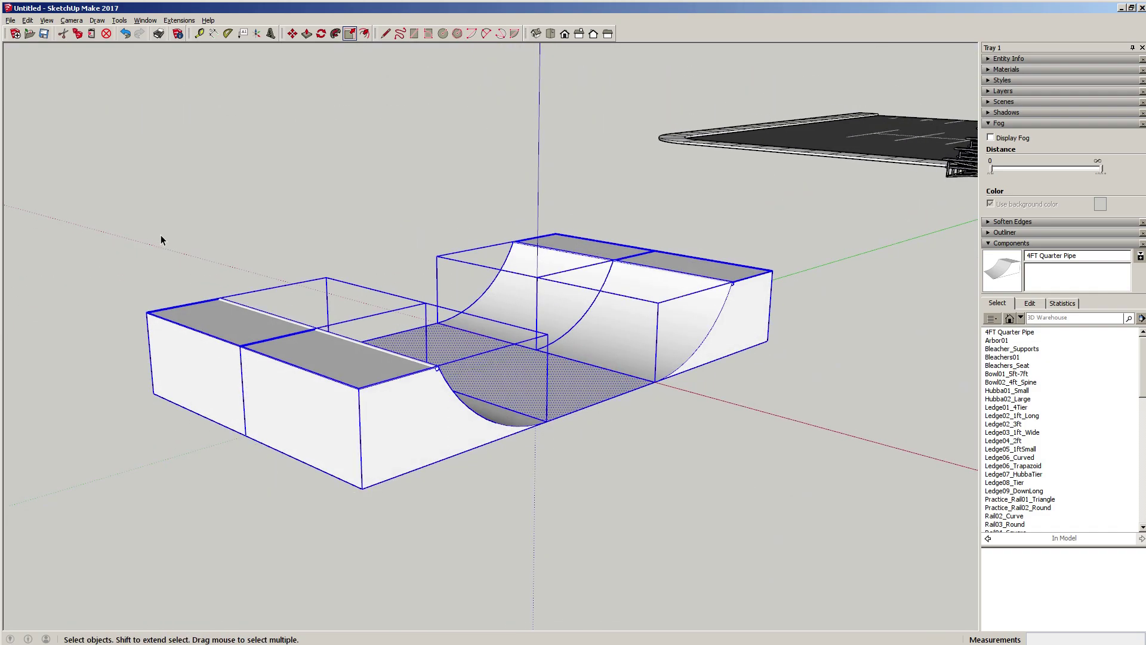
pyautogui.press('Delete')
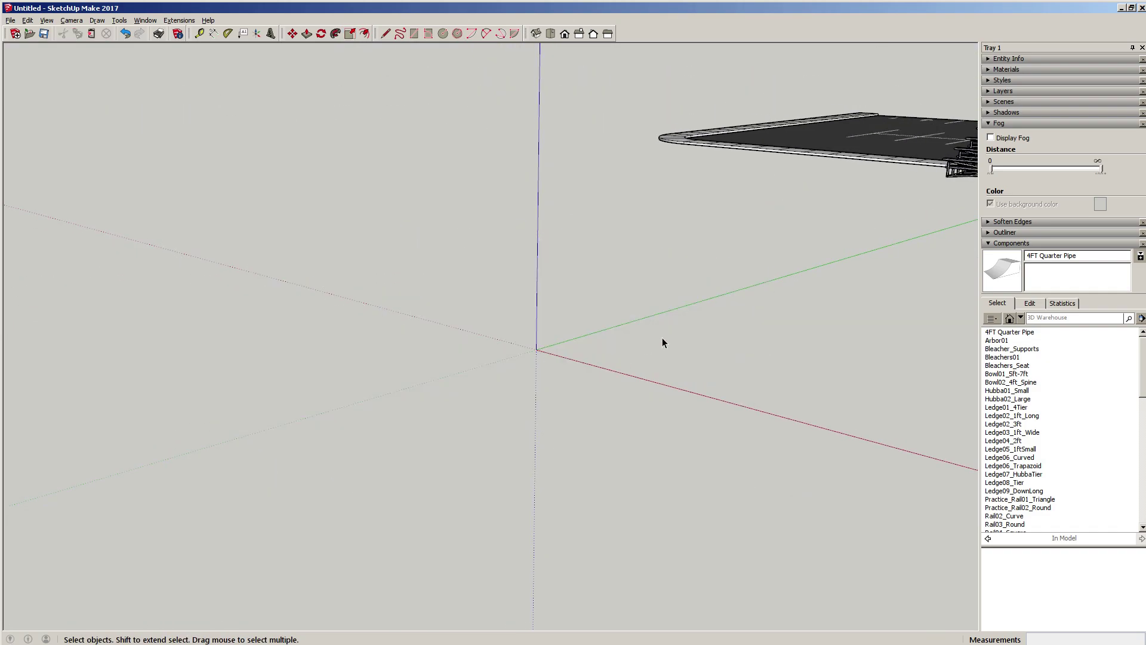
# - Draw a vertical rectangular face from the origin, 4 ft high on the blue axis and 11 ft long along the green axis
pyautogui.scroll(4, 662, 338)
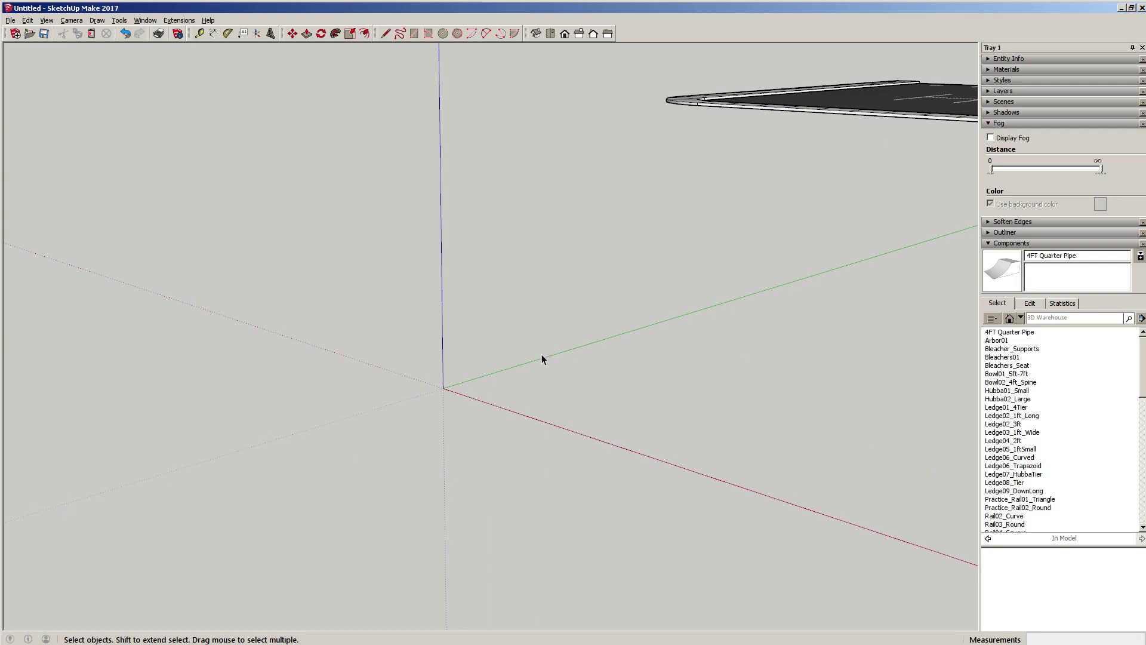
pyautogui.press('l')
pyautogui.click(443, 388)
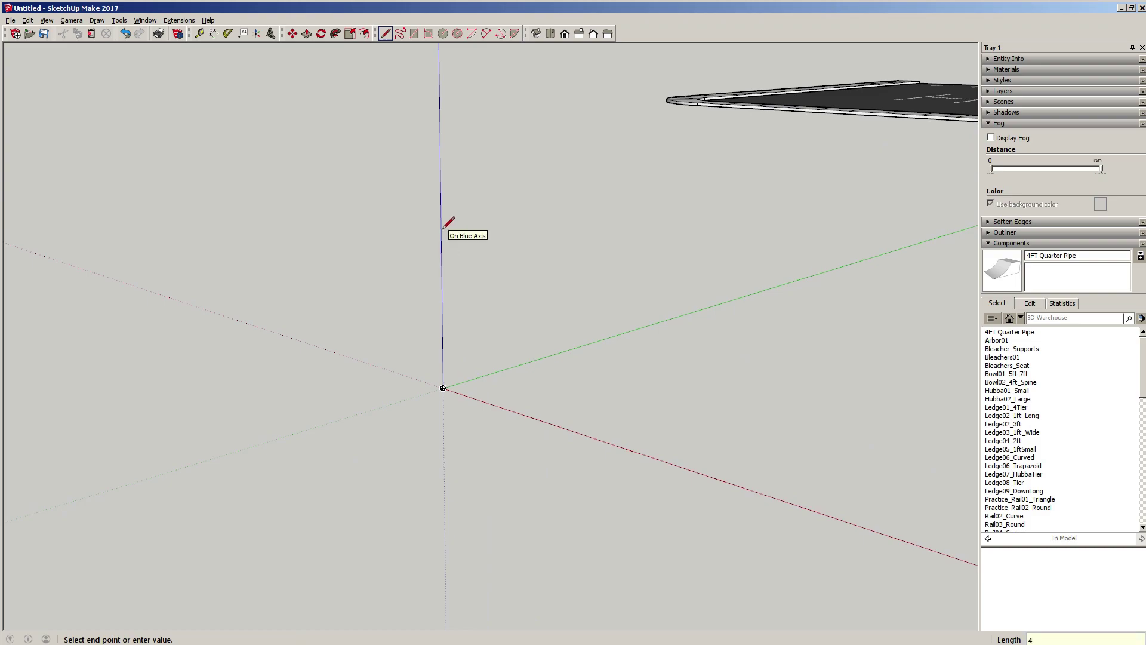
pyautogui.press('Return')
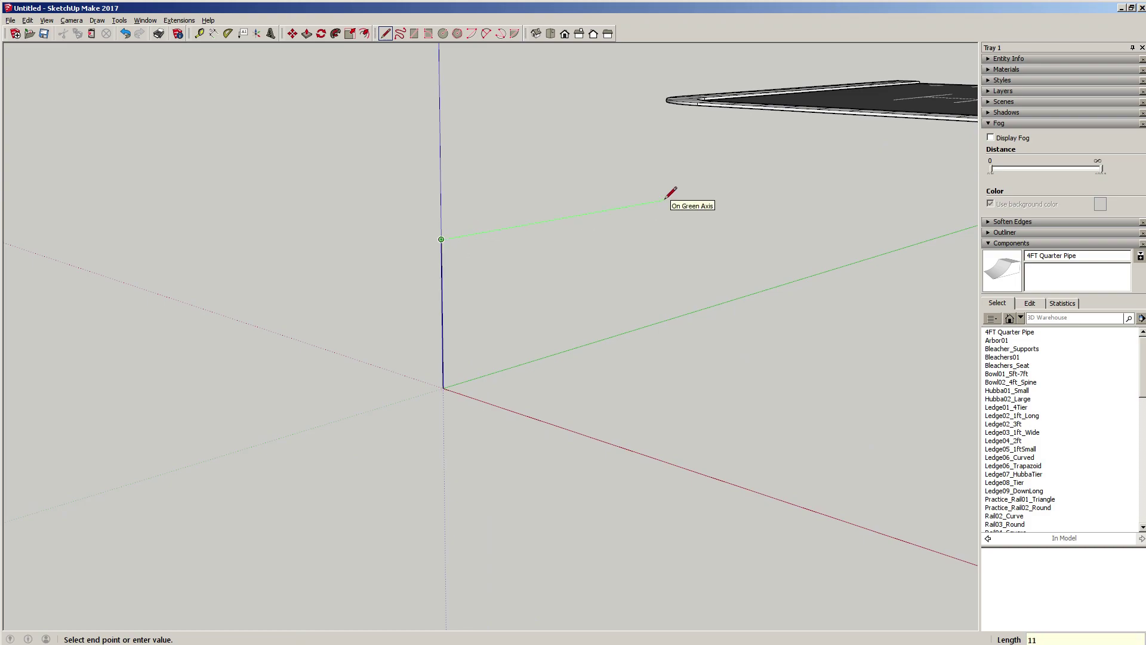
pyautogui.write('11')
pyautogui.press('Return')
pyautogui.click(685, 313)
pyautogui.click(443, 388)
# - Select the bounding edges of the vertical rectangular face
pyautogui.press('space')
pyautogui.click(541, 292)
pyautogui.rightClick(540, 291)
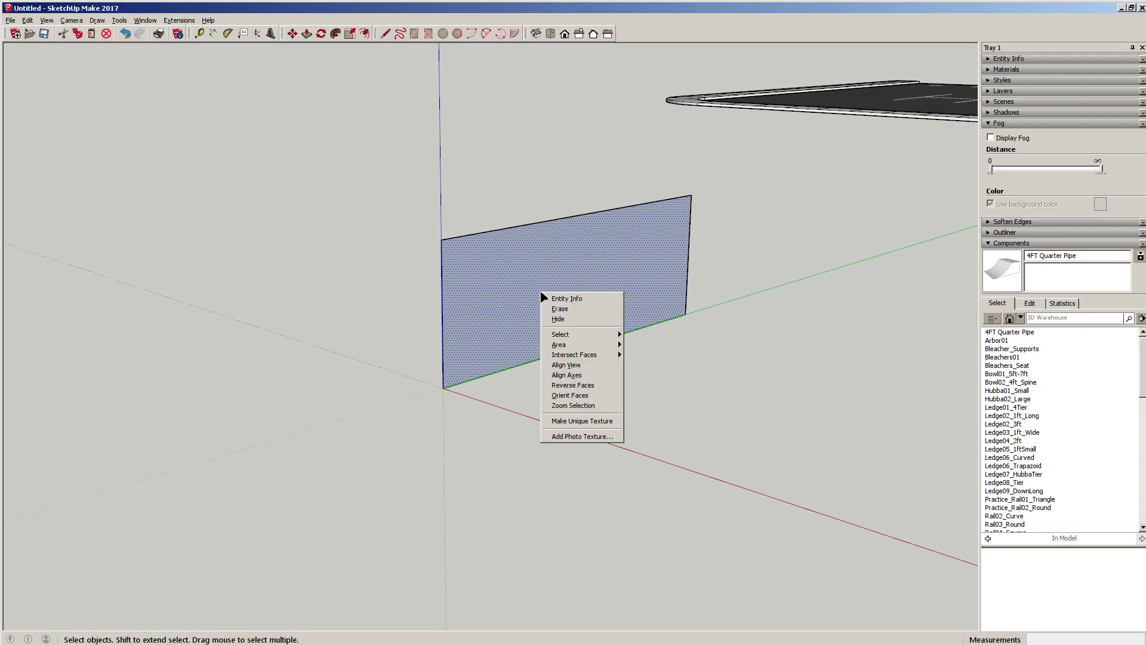
pyautogui.click(496, 277)
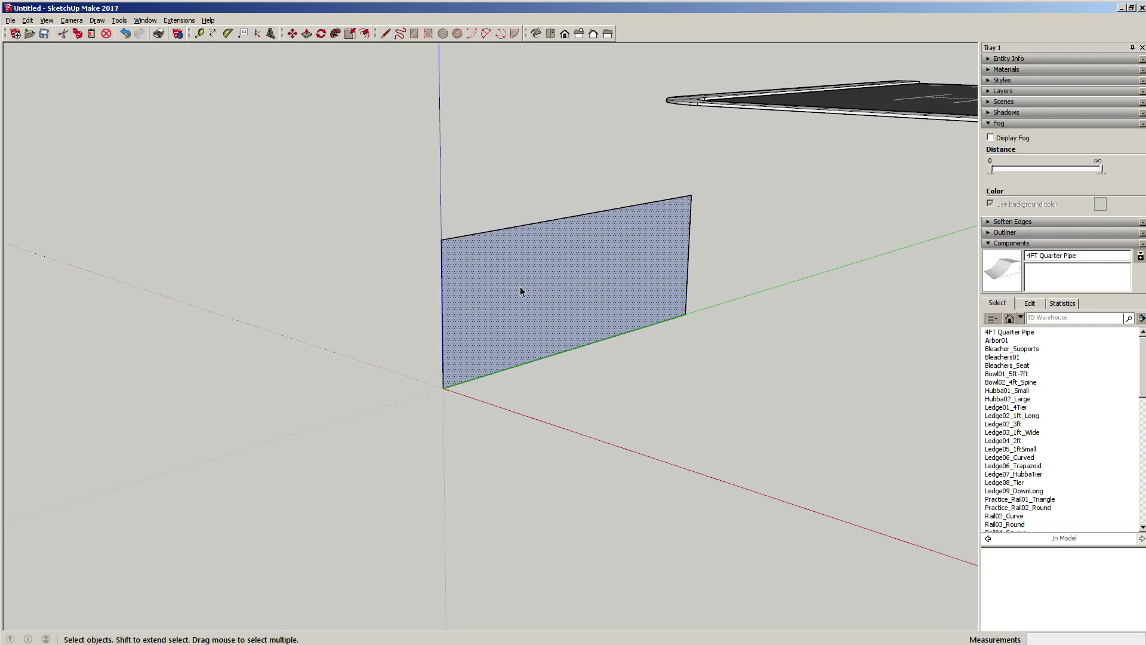
pyautogui.rightClick(521, 291)
pyautogui.click(554, 357)
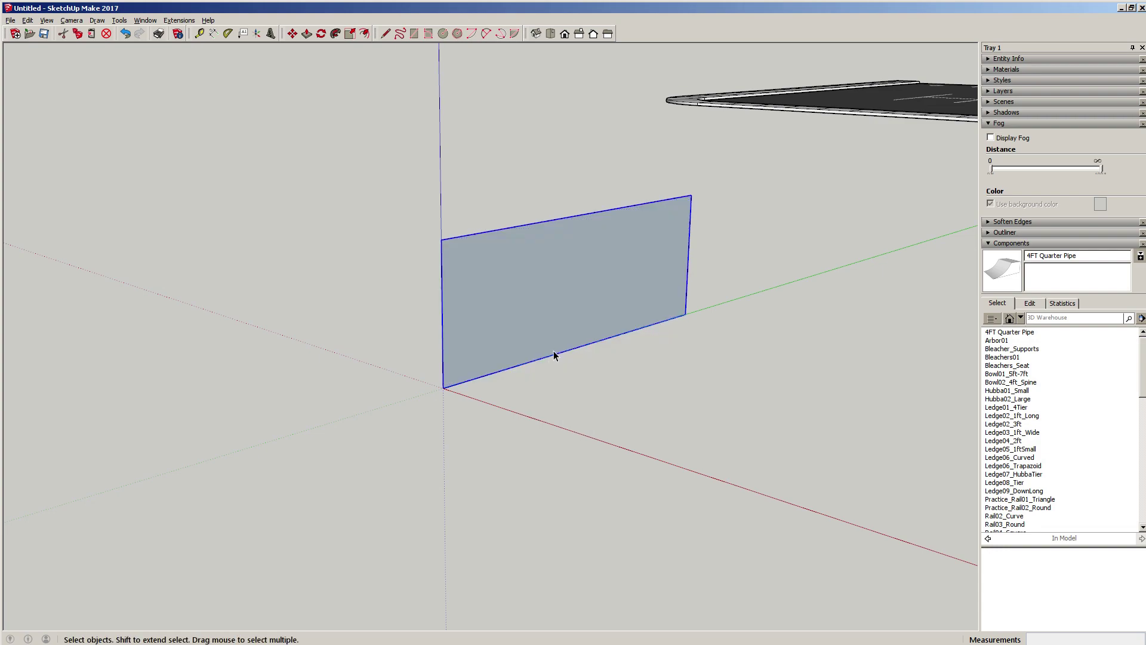
# - Draw an arc on the rectangular face from the origin to its top edge, with a bulge of about 1.1 ft
pyautogui.press('a')
pyautogui.click(443, 388)
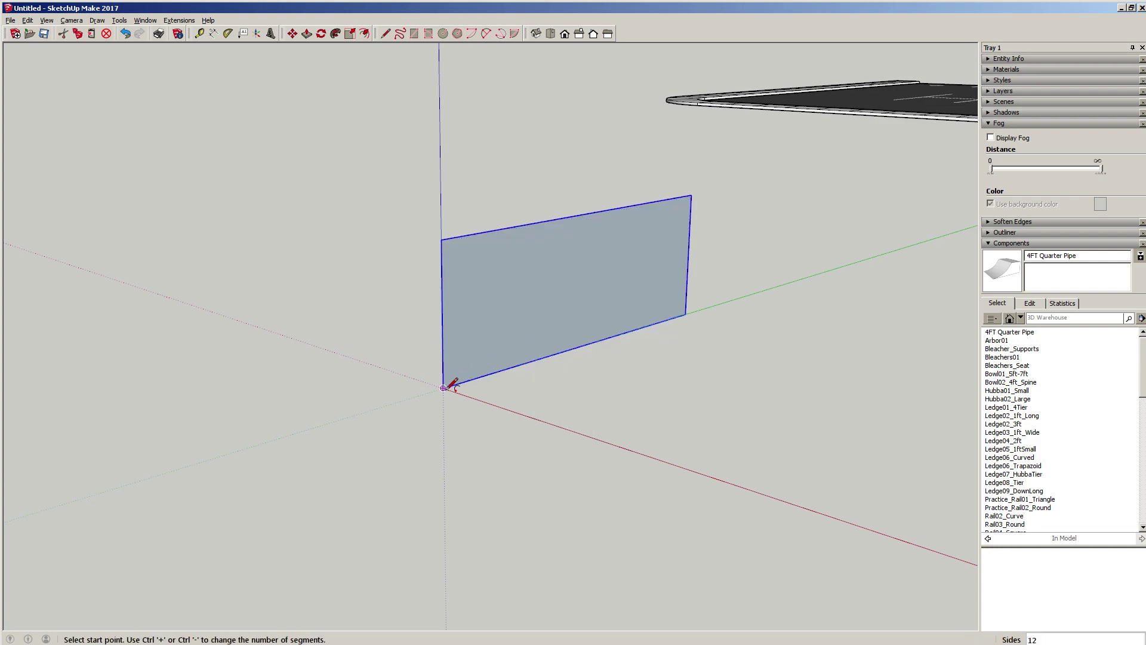
pyautogui.click(614, 209)
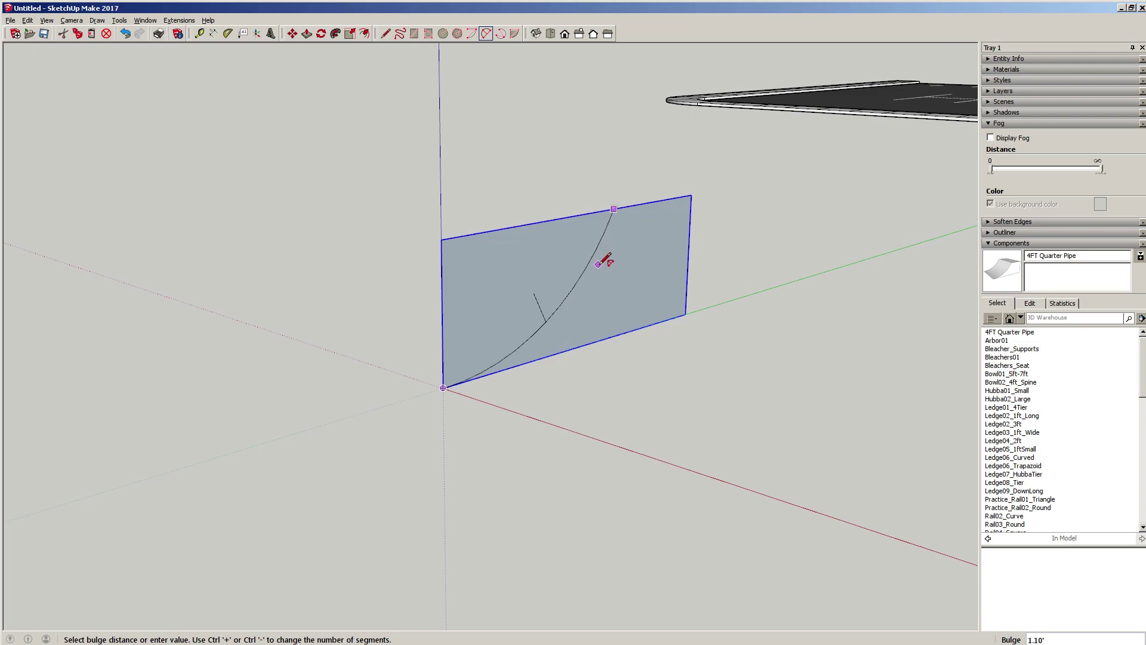
pyautogui.click(603, 257)
# - Delete the selected bounding edges of the rectangular face, keeping only the arc
pyautogui.moveTo(632, 261)
pyautogui.mouseDown(button='middle')
pyautogui.moveTo(474, 188)
pyautogui.moveTo(615, 259)
pyautogui.mouseUp(button='middle')
pyautogui.press('space')
pyautogui.press('Delete')
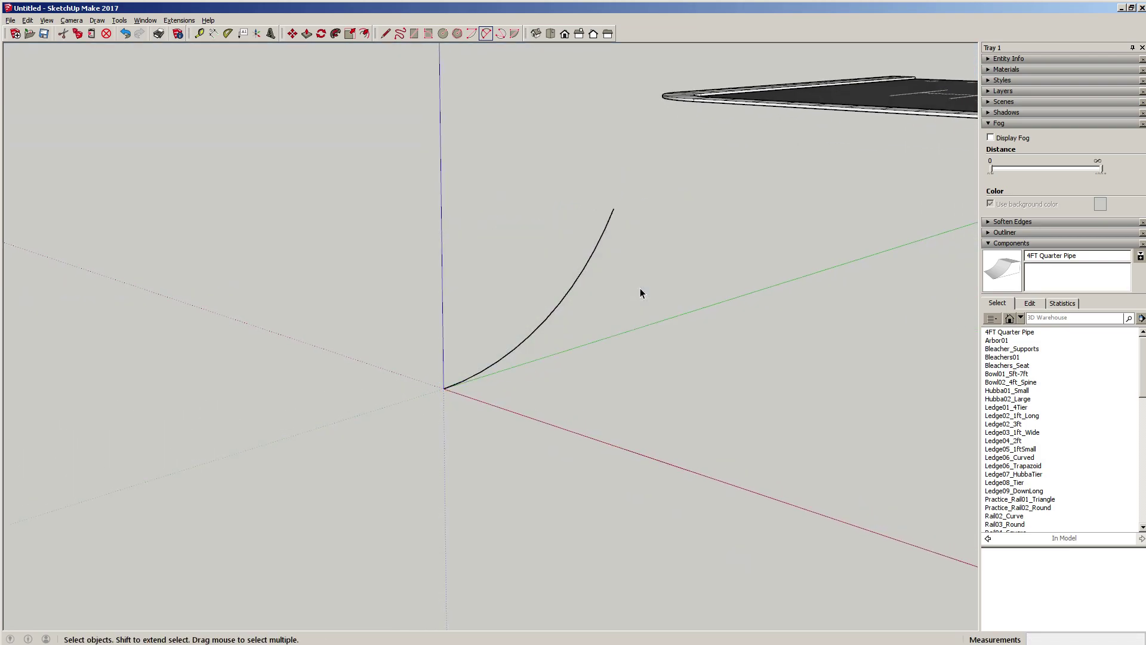
# - Draw a 4 ft deck line along the green axis from the arc's upper end, then close the profile down to the green axis and origin
pyautogui.press('l')
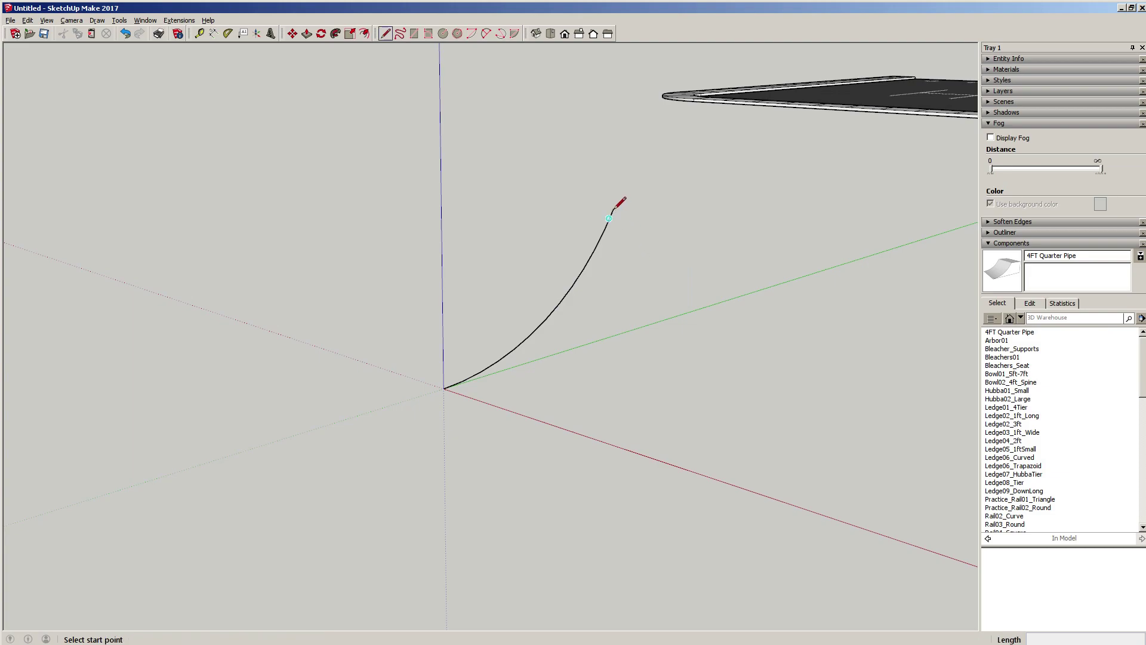
pyautogui.scroll(2, 618, 203)
pyautogui.click(612, 210)
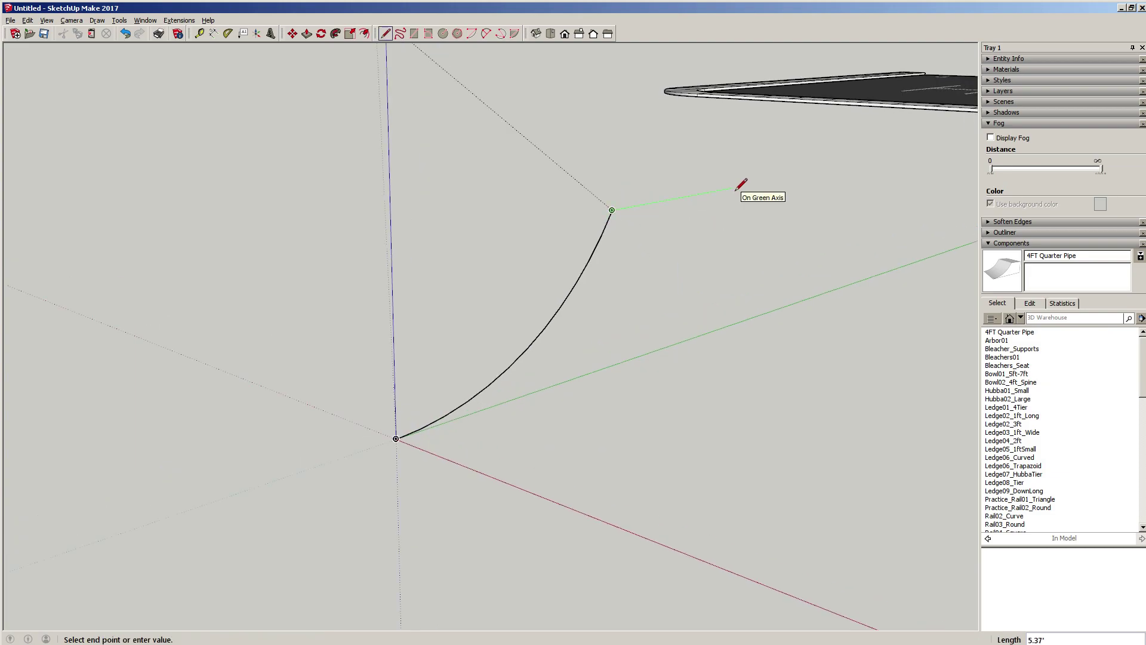
pyautogui.write('4')
pyautogui.press('Return')
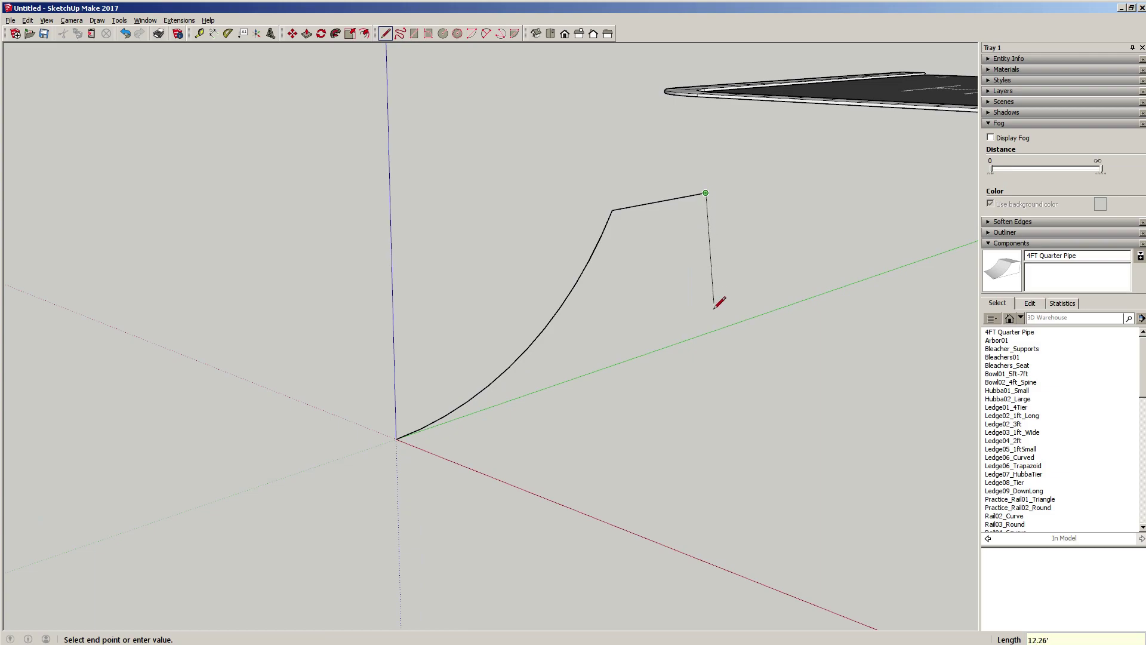
pyautogui.click(698, 338)
pyautogui.click(397, 438)
pyautogui.press('space')
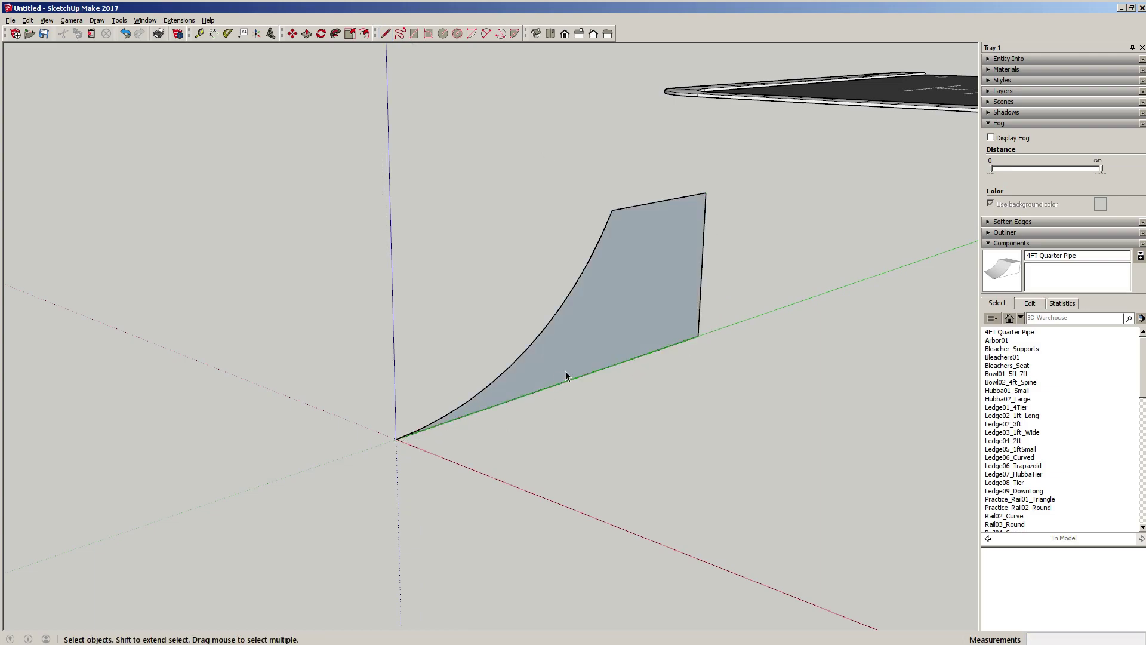
# - Push/Pull the closed ramp profile along the red axis into a solid quarter-pipe
pyautogui.press('p')
pyautogui.moveTo(606, 330); pyautogui.dragTo(432, 358)
pyautogui.moveTo(432, 358); pyautogui.dragTo(500, 327, button='middle')
pyautogui.scroll(-3, 450, 320)
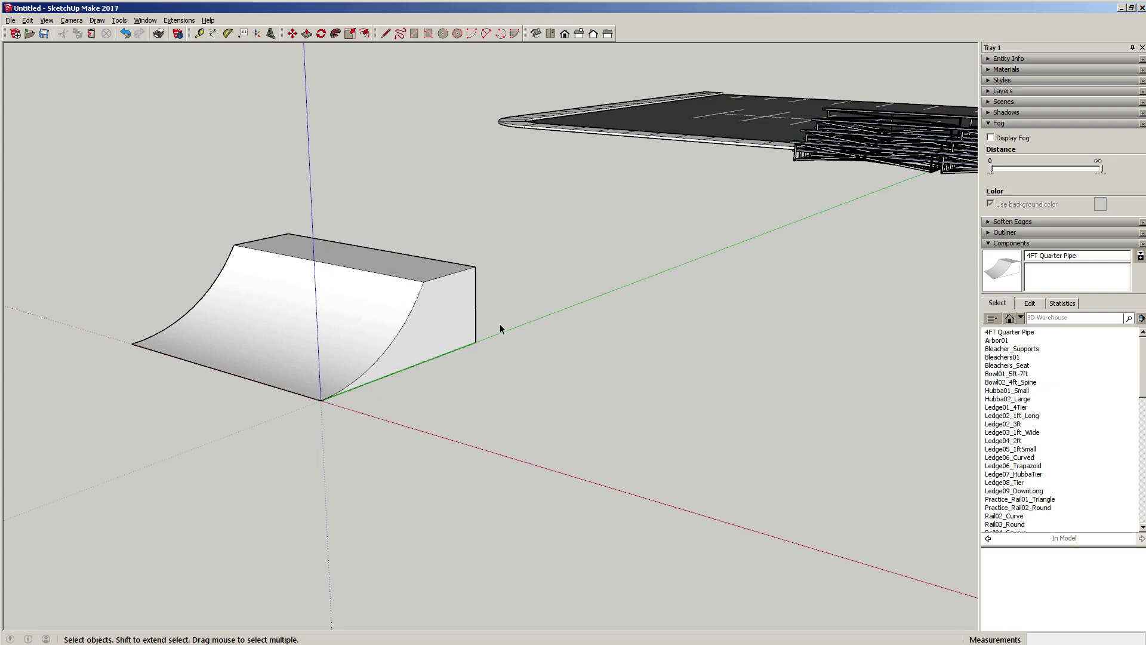
# - Place the Hubba02_Large and Ledge05_1ftSmall components on the ground beside the quarter-pipe
pyautogui.click(1003, 399)
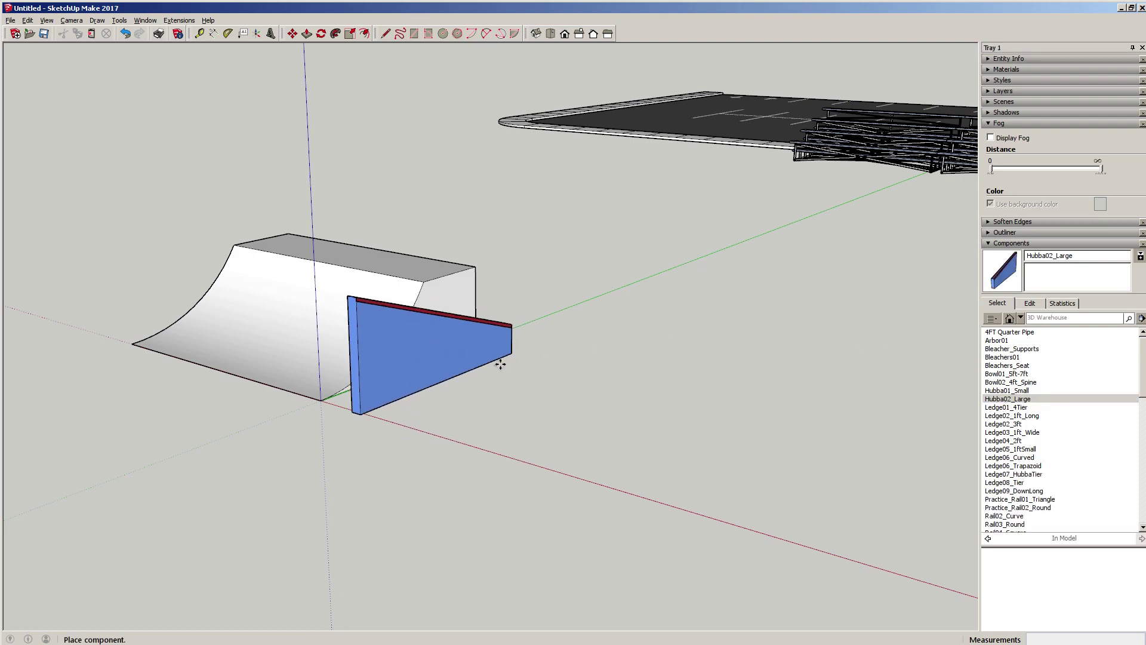
pyautogui.click(473, 401)
pyautogui.click(1010, 449)
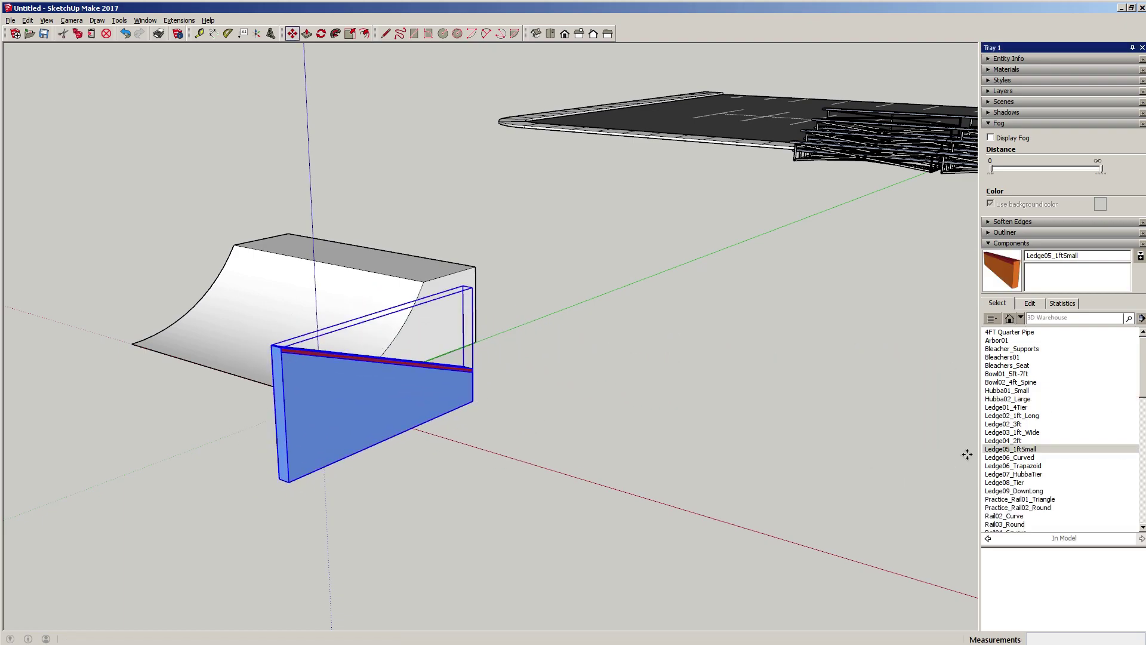
pyautogui.click(588, 472)
pyautogui.scroll(2, 710, 387)
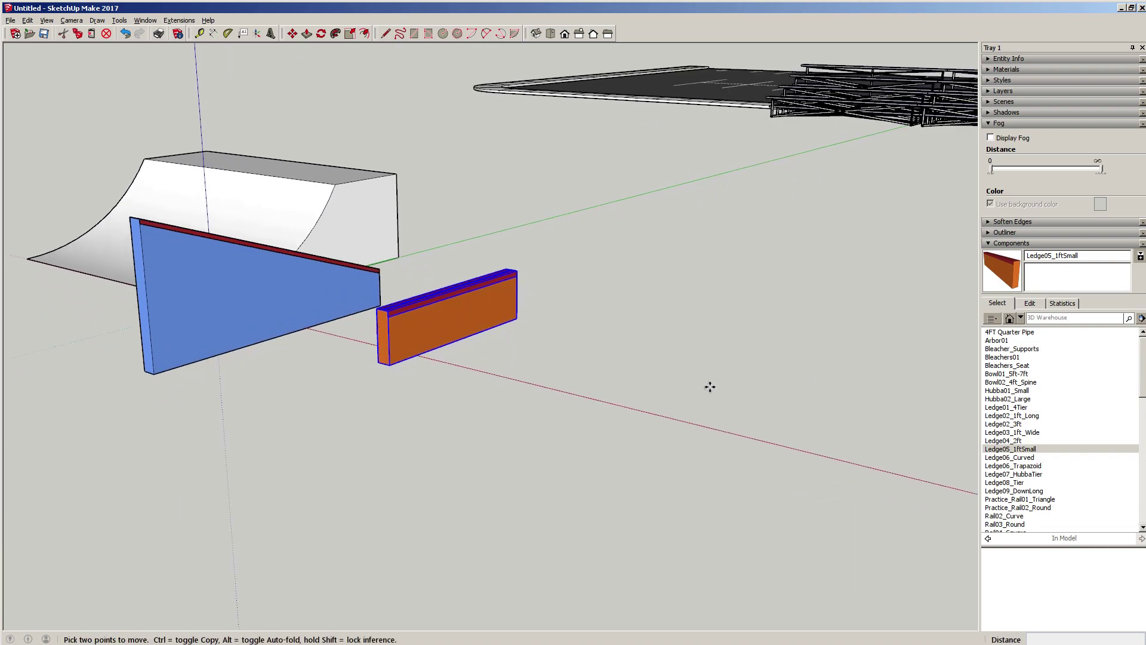
# - Place the Ledge06_Trapazoid component beside the small ledge and clear the selection
pyautogui.click(1013, 465)
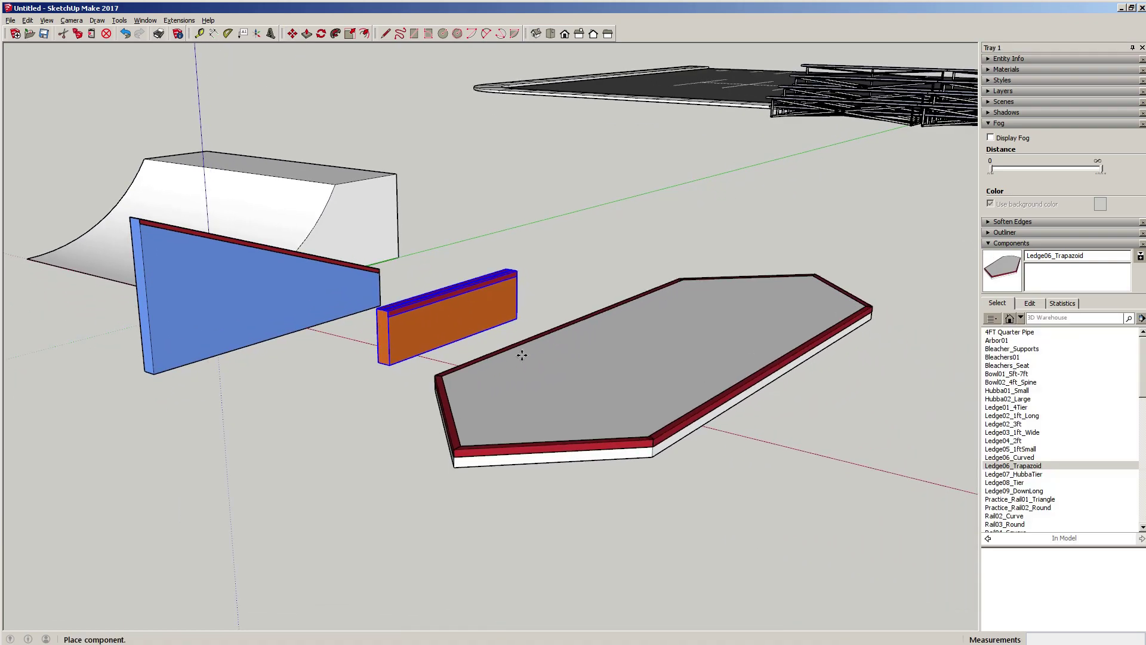
pyautogui.click(525, 355)
pyautogui.moveTo(647, 540); pyautogui.dragTo(770, 385, button='middle')
pyautogui.press('m')
pyautogui.scroll(5, 777, 397)
pyautogui.scroll(-8, 772, 403)
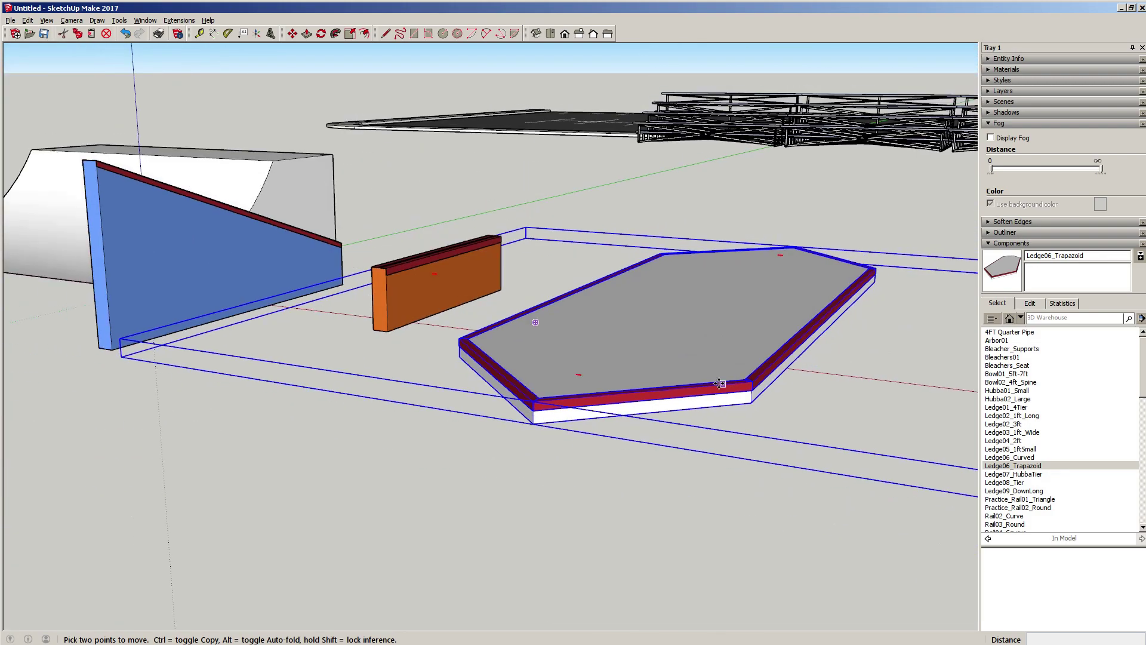
pyautogui.press('space')
pyautogui.click(604, 457)
pyautogui.moveTo(604, 457); pyautogui.dragTo(687, 334, button='middle')
# - Place the Spine_3ft and Spine_5ft components side by side in front of the hubba and trapezoid ledge
pyautogui.scroll(-6, 1027, 460)
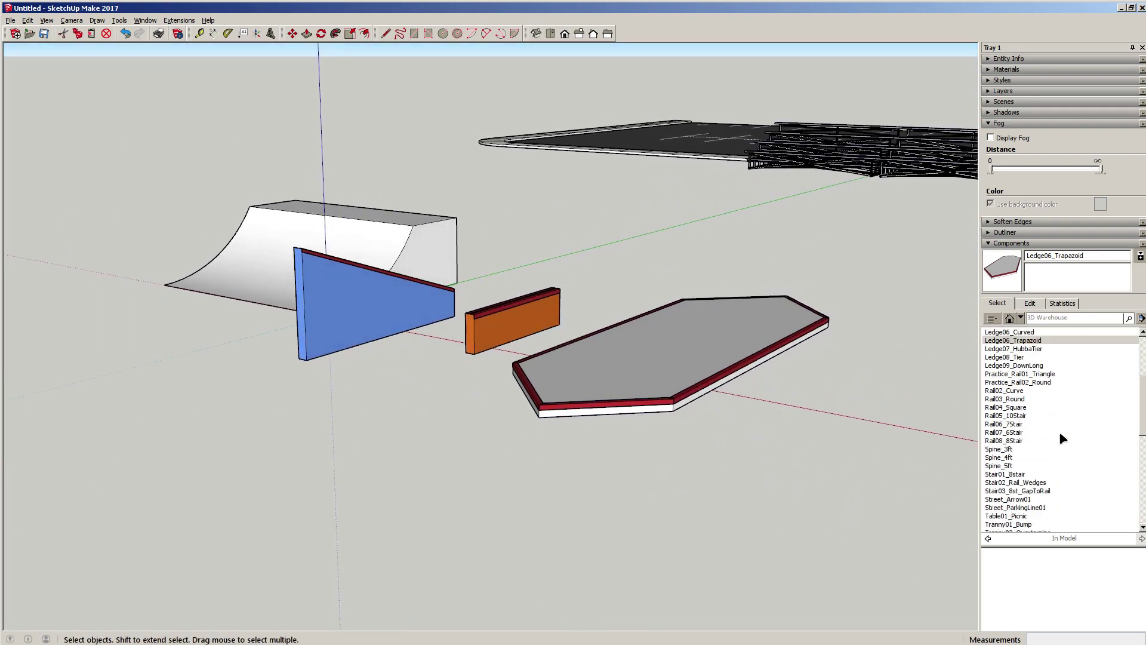
pyautogui.click(1001, 424)
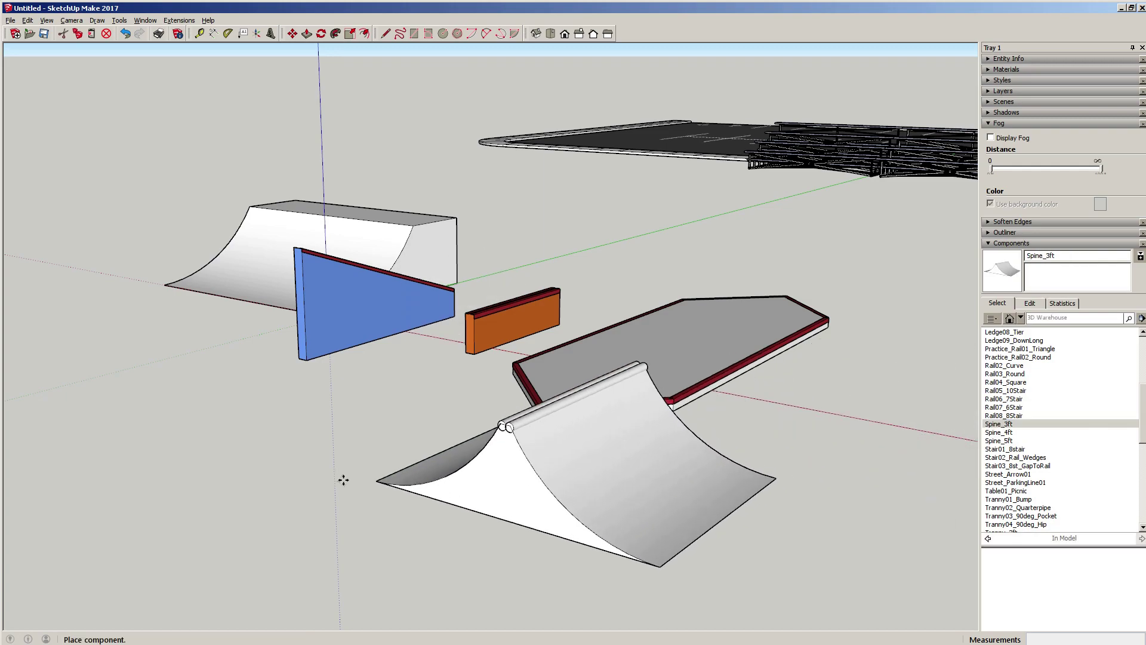
pyautogui.moveTo(288, 459); pyautogui.dragTo(333, 442, button='middle')
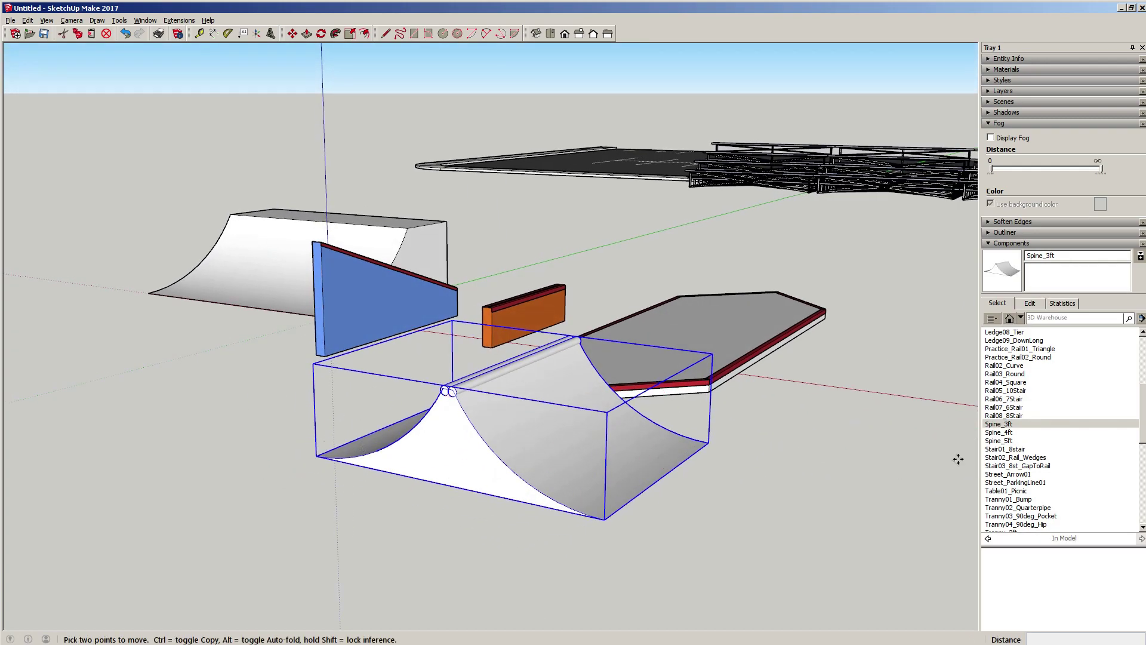
pyautogui.click(998, 441)
pyautogui.moveTo(524, 478); pyautogui.dragTo(335, 502, button='middle')
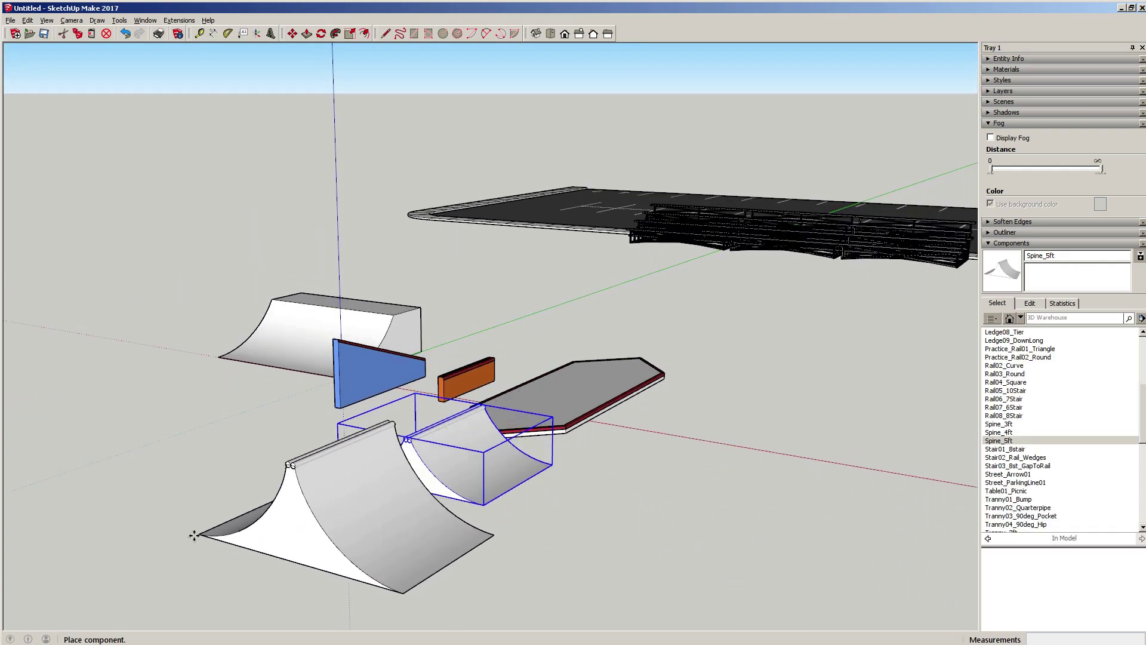
pyautogui.moveTo(192, 535); pyautogui.dragTo(281, 472, button='middle')
pyautogui.moveTo(728, 321); pyautogui.dragTo(621, 364, button='middle')
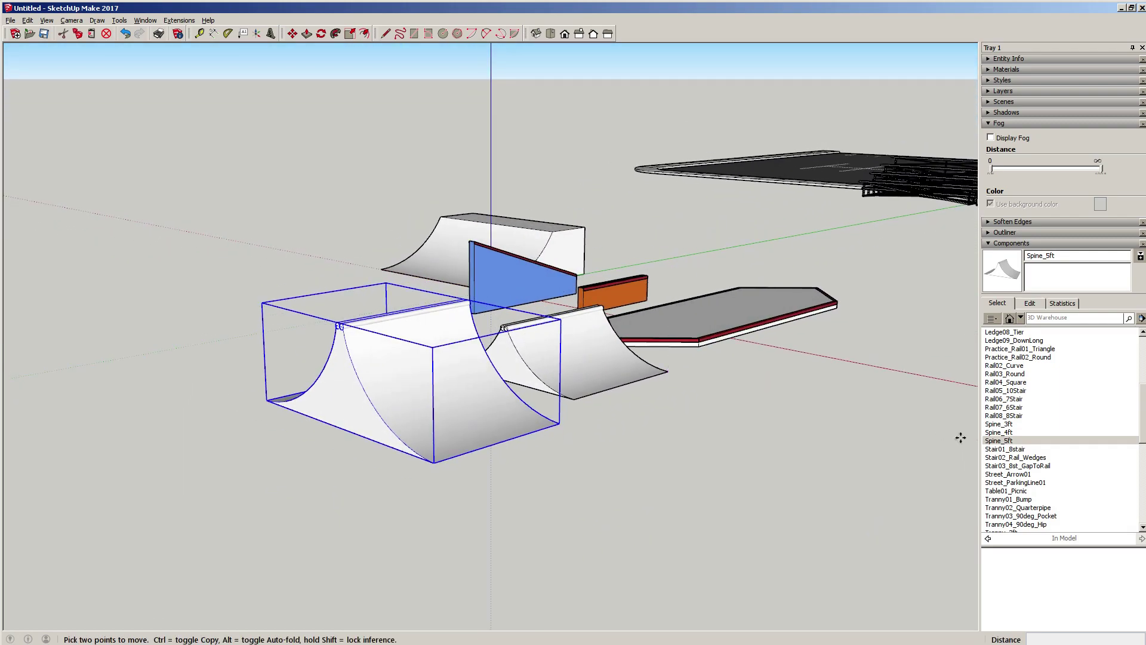
# - Place the Table01_Picnic component on top of the trapezoid ledge
pyautogui.click(1006, 491)
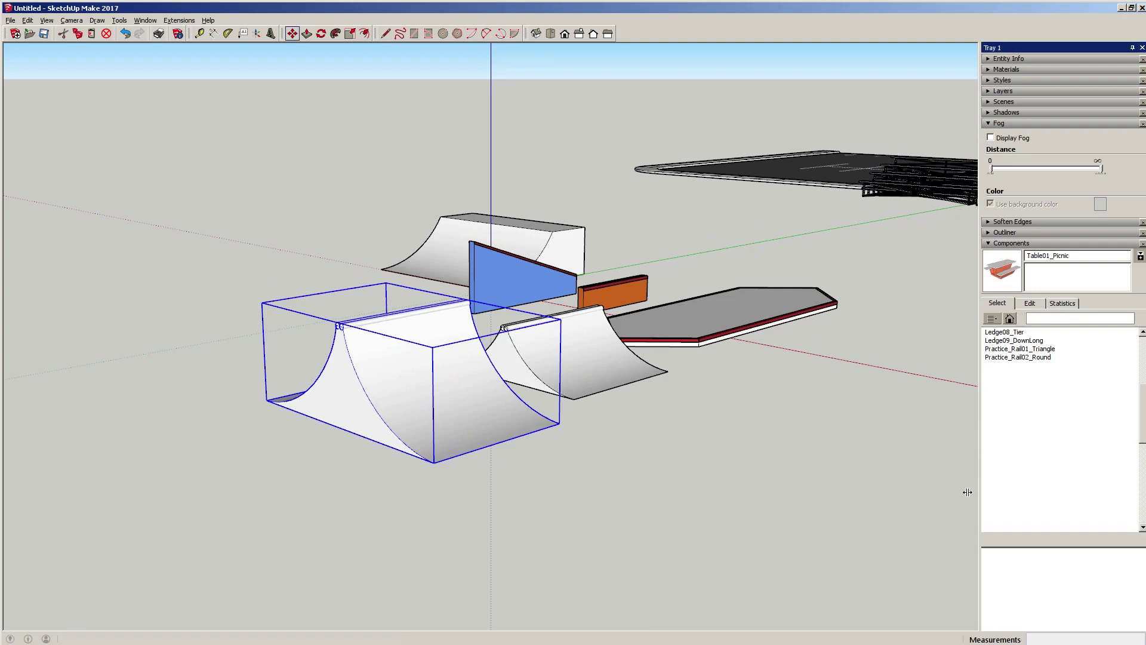
pyautogui.scroll(5, 685, 305)
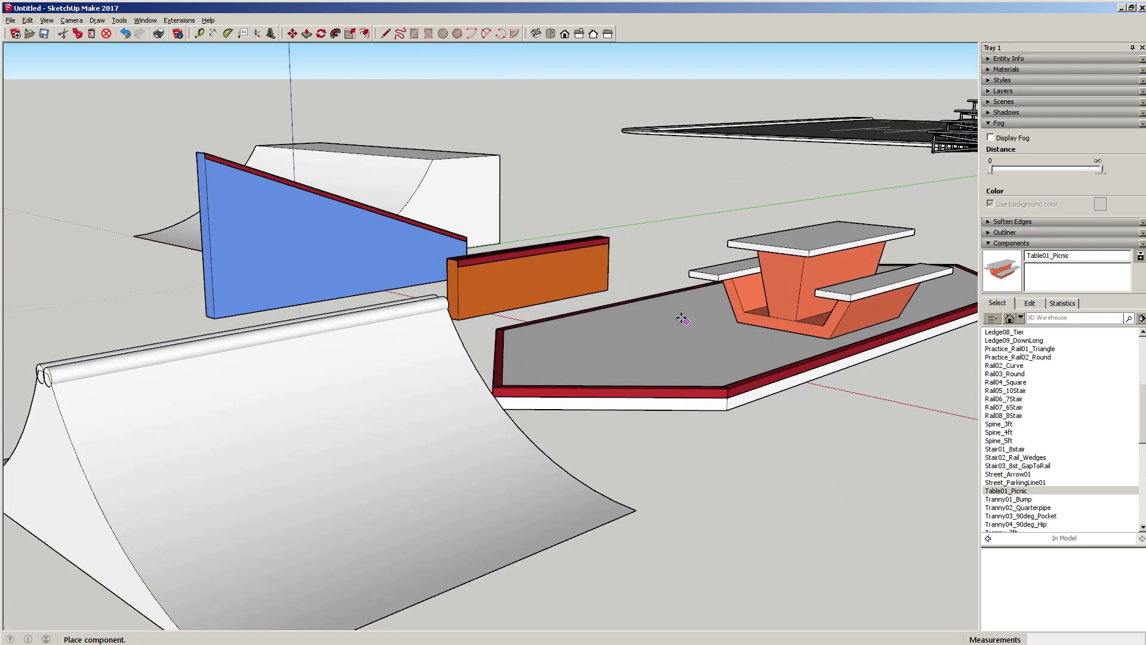
pyautogui.click(634, 322)
pyautogui.moveTo(635, 325); pyautogui.dragTo(597, 274, button='middle')
pyautogui.scroll(-3, 574, 335)
pyautogui.moveTo(574, 334); pyautogui.dragTo(728, 400, button='middle')
pyautogui.scroll(3, 662, 378)
pyautogui.scroll(-4, 662, 377)
# - Place the Tranny04_90deg_Hip component on the ground in front of the two spine ramps
pyautogui.scroll(-4, 1069, 460)
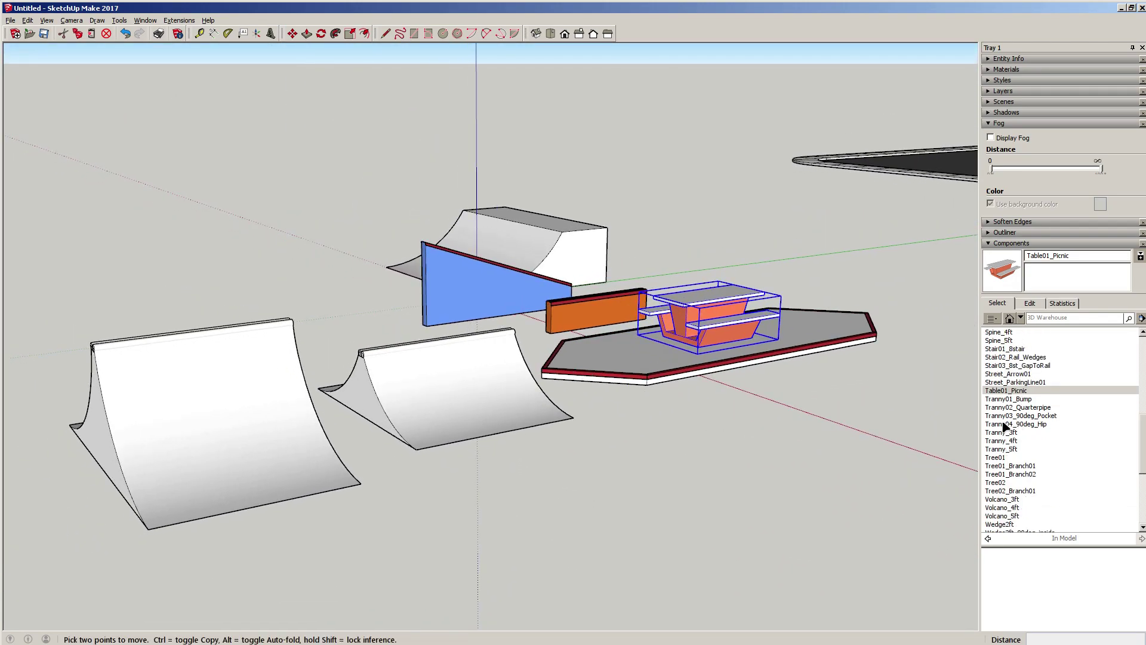
pyautogui.click(1015, 424)
pyautogui.scroll(-3, 746, 454)
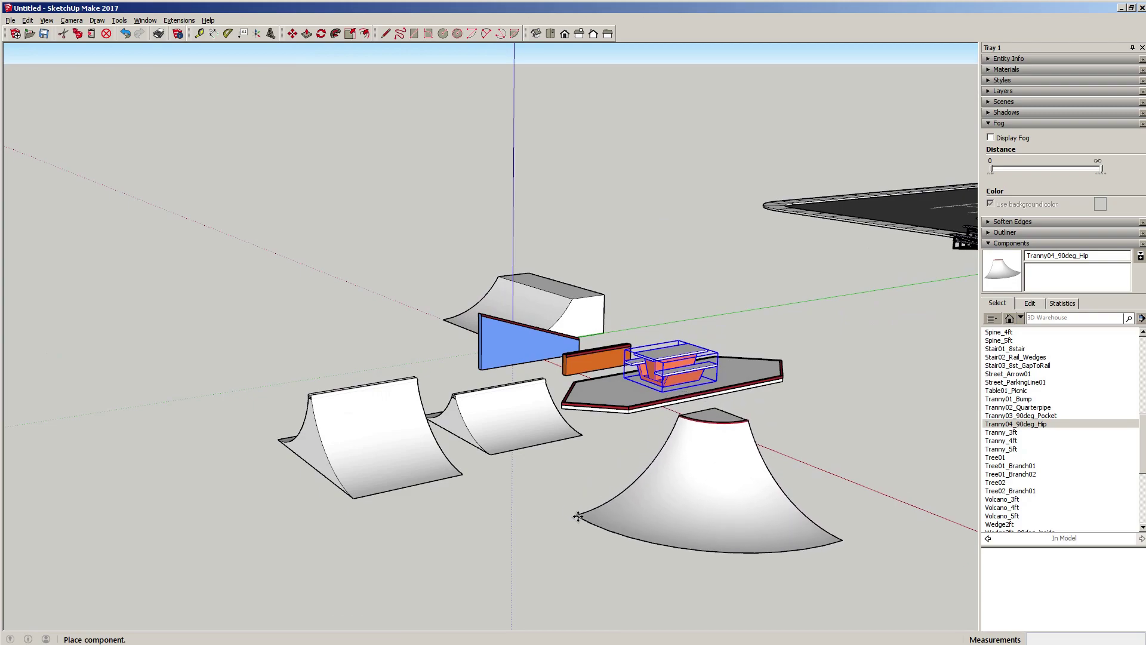
pyautogui.click(505, 522)
pyautogui.moveTo(660, 520); pyautogui.dragTo(430, 475, button='middle')
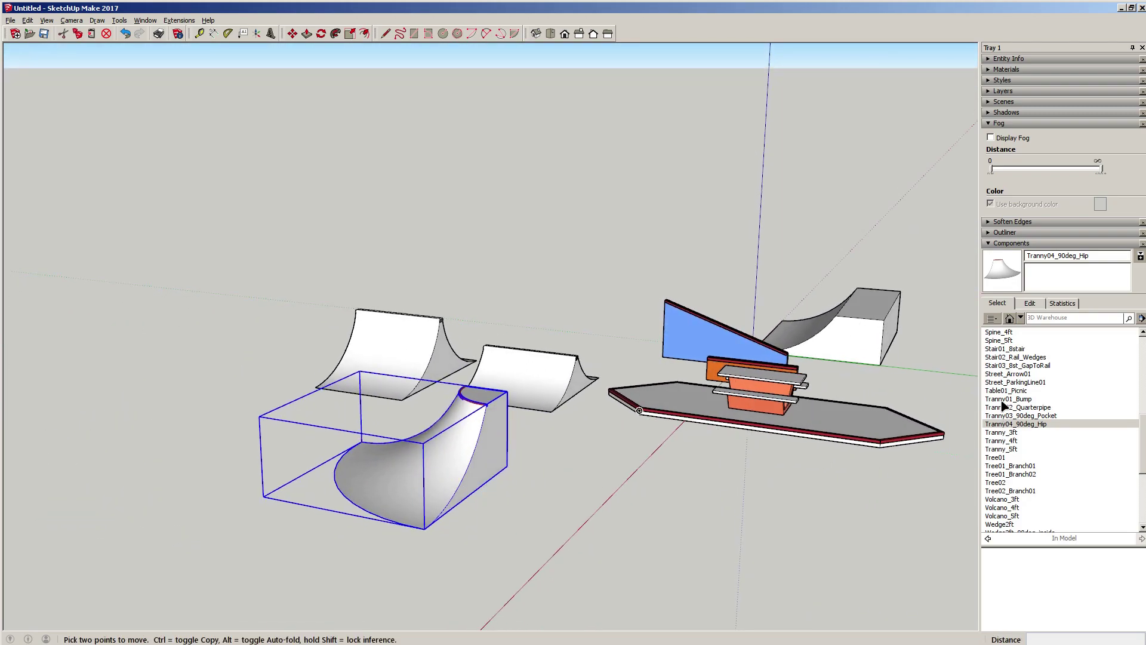
# - Place the Tranny_3ft component between the hip ramp and the trapezoid ledge
pyautogui.click(1001, 433)
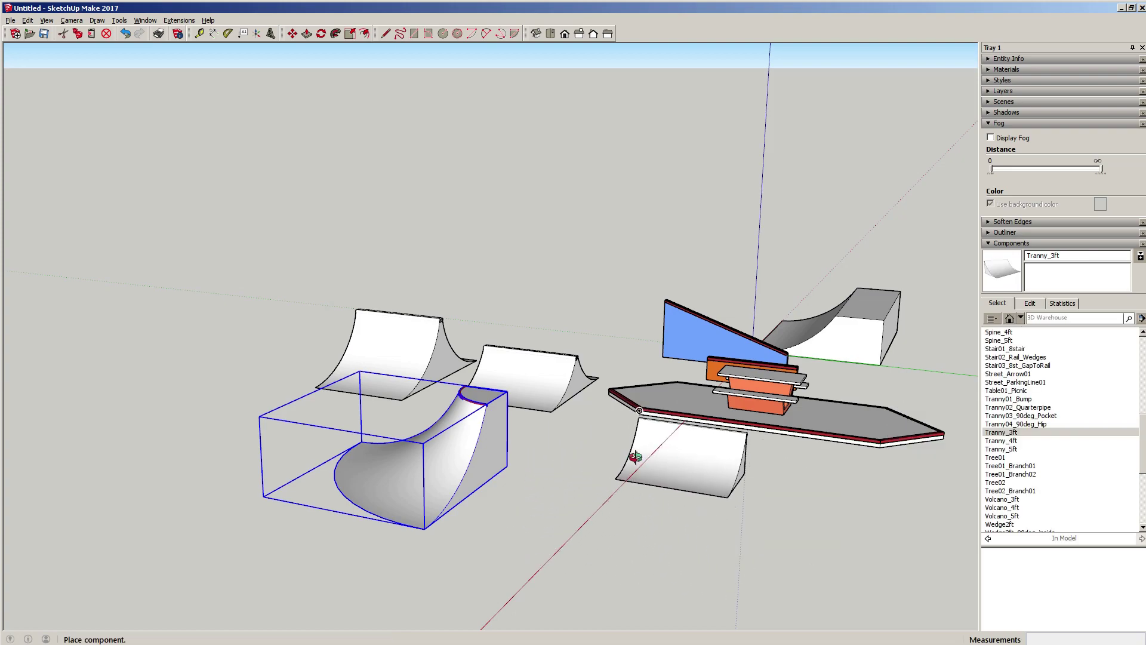
pyautogui.moveTo(632, 458); pyautogui.dragTo(394, 412, button='middle')
pyautogui.click(320, 425)
pyautogui.moveTo(320, 426); pyautogui.dragTo(539, 438, button='middle')
pyautogui.press('m')
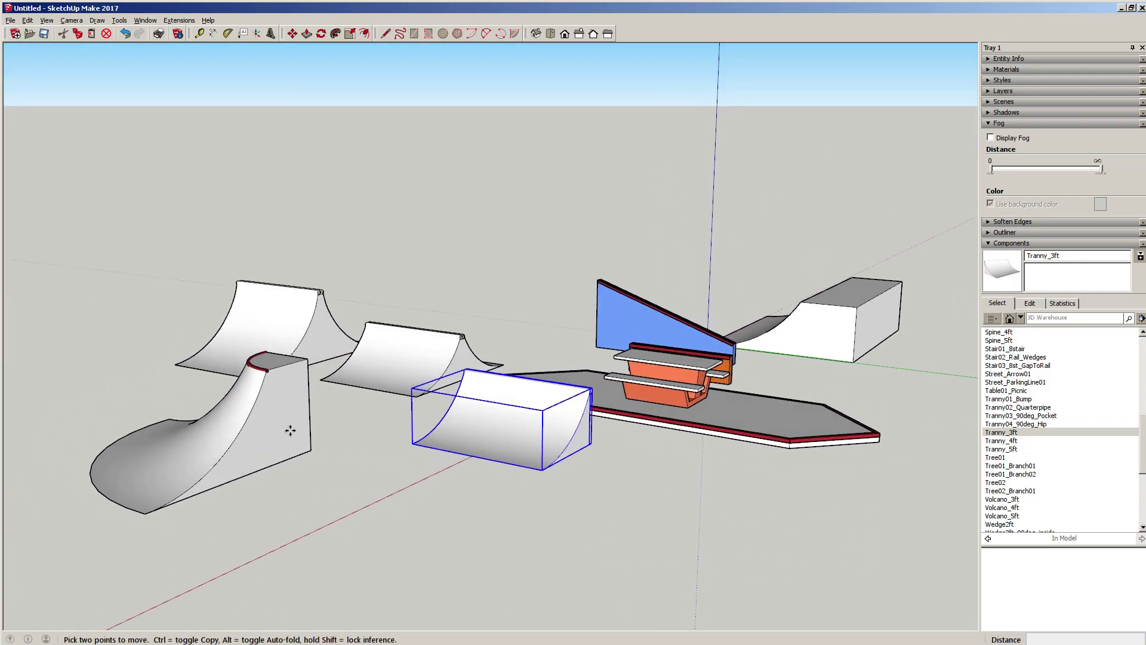
pyautogui.moveTo(297, 424); pyautogui.dragTo(474, 416, button='middle')
pyautogui.scroll(3, 482, 433)
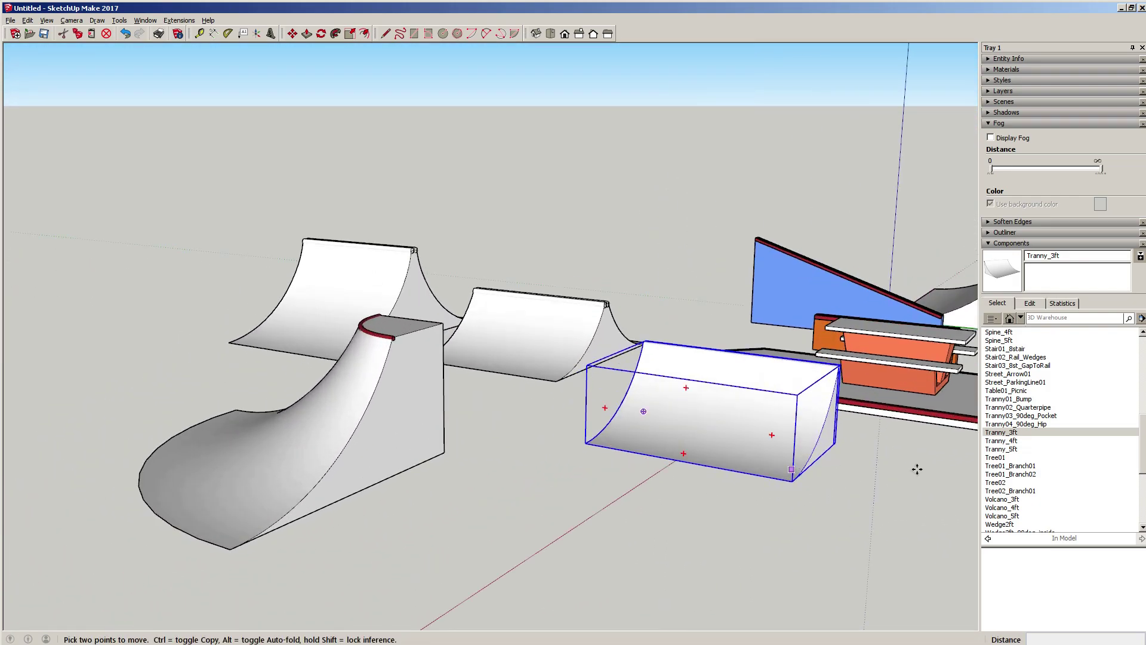
# - Place the Wedge2ft component beside the Tranny_3ft ramp, in front of the trapezoid ledge
pyautogui.scroll(-4, 1085, 473)
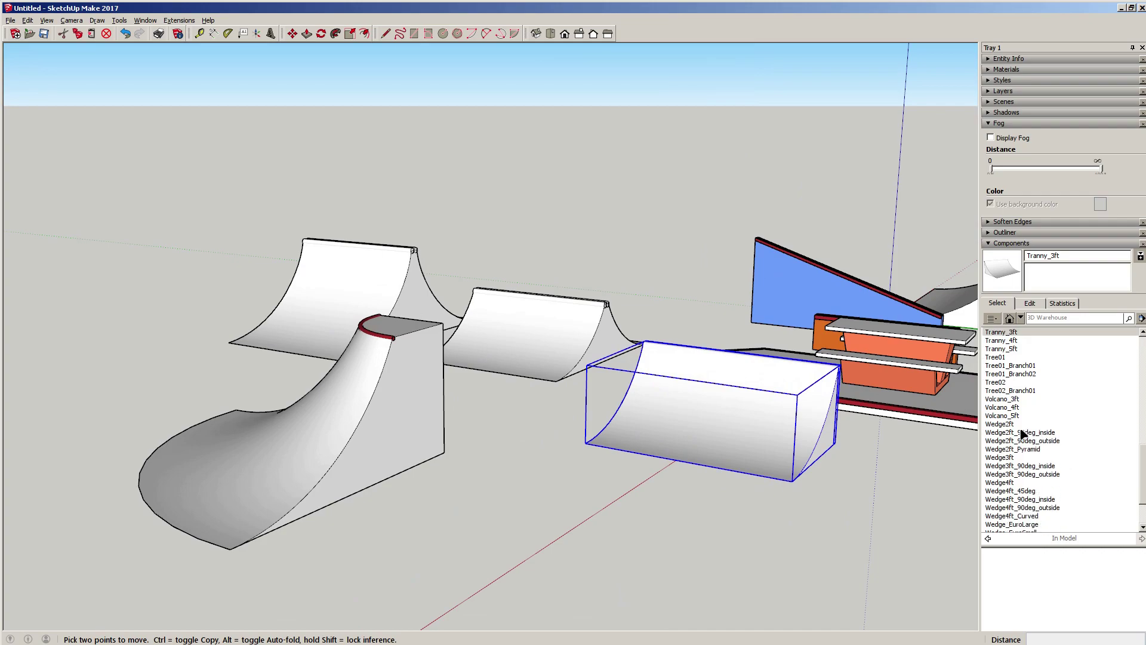
pyautogui.click(1006, 425)
pyautogui.moveTo(786, 363)
pyautogui.mouseDown(button='middle')
pyautogui.moveTo(727, 460)
pyautogui.moveTo(655, 509)
pyautogui.moveTo(550, 436)
pyautogui.moveTo(938, 418)
pyautogui.moveTo(323, 430)
pyautogui.moveTo(537, 418)
pyautogui.moveTo(627, 427)
pyautogui.moveTo(643, 388)
pyautogui.moveTo(567, 380)
pyautogui.mouseUp(button='middle')
pyautogui.click(653, 517)
pyautogui.moveTo(644, 385)
pyautogui.mouseDown(button='middle')
pyautogui.moveTo(478, 412)
pyautogui.moveTo(268, 418)
pyautogui.moveTo(203, 382)
pyautogui.moveTo(591, 394)
pyautogui.mouseUp(button='middle')
pyautogui.scroll(3, 597, 406)
pyautogui.moveTo(619, 430); pyautogui.dragTo(403, 403, button='middle')
pyautogui.press('m')
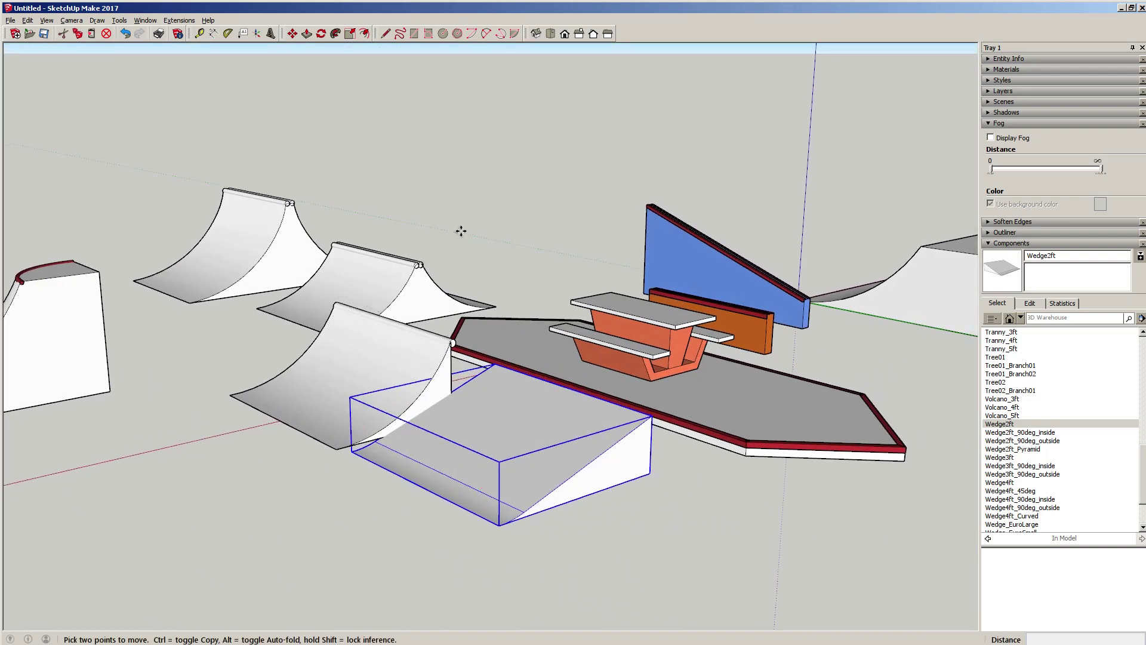